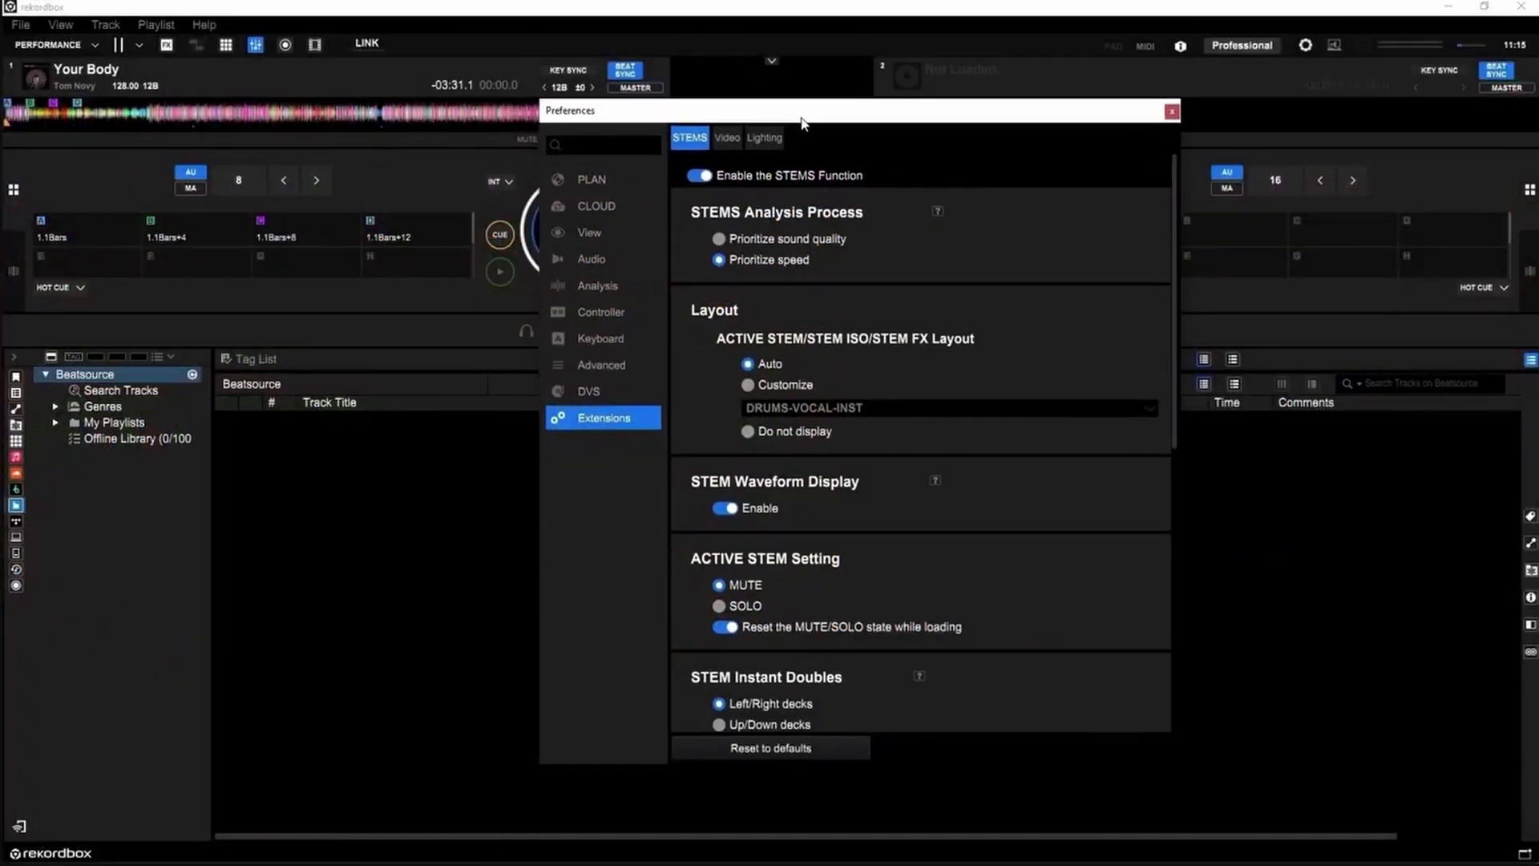
- Move Preferences aside and confirm in Help > About that rekordbox is version 7.0.4
drag(807, 125, 748, 215)
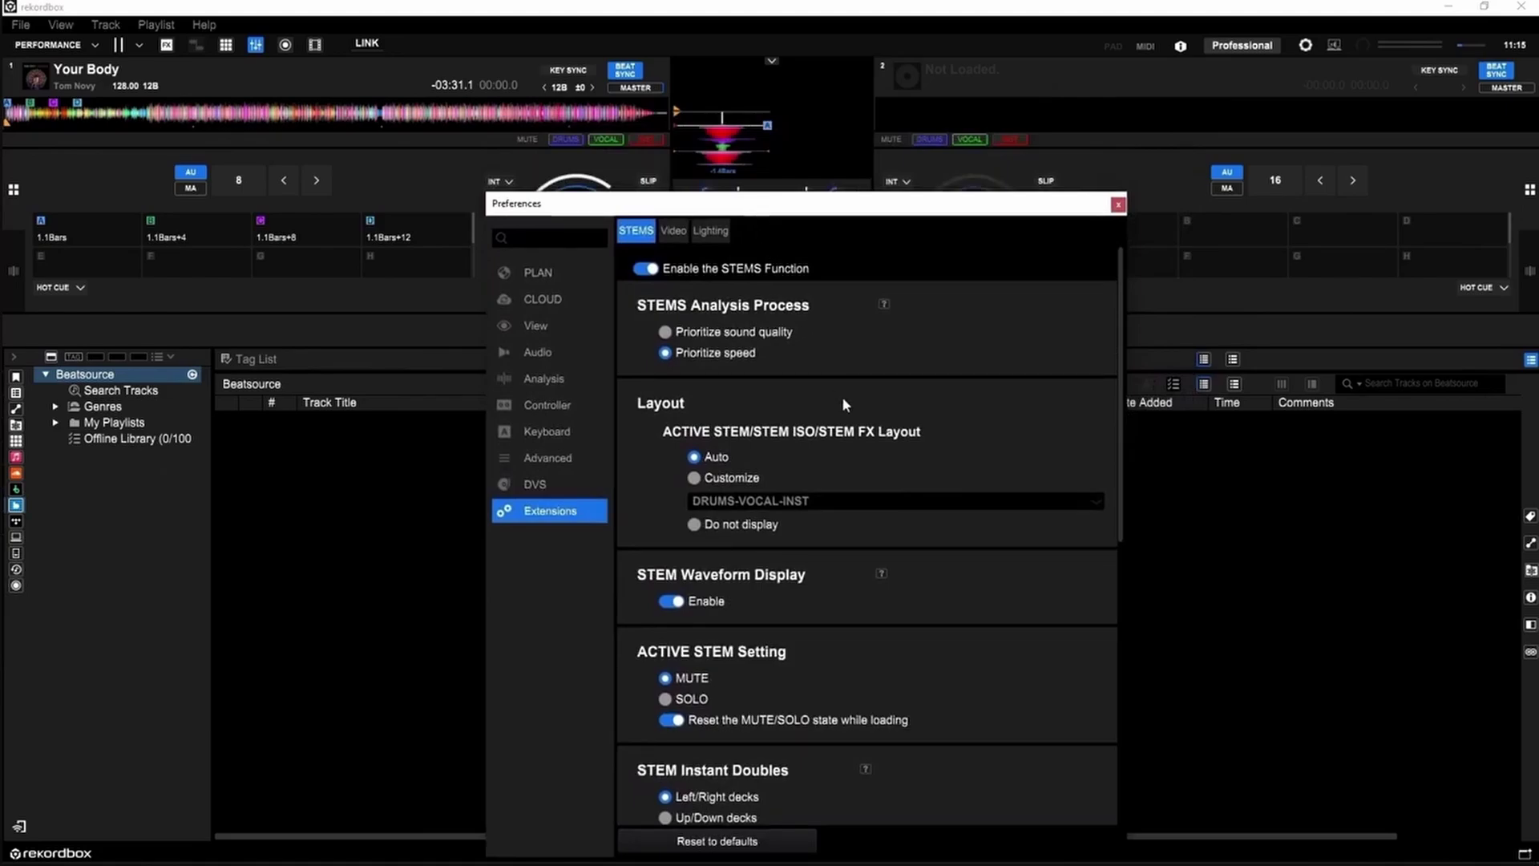
drag(778, 213, 827, 101)
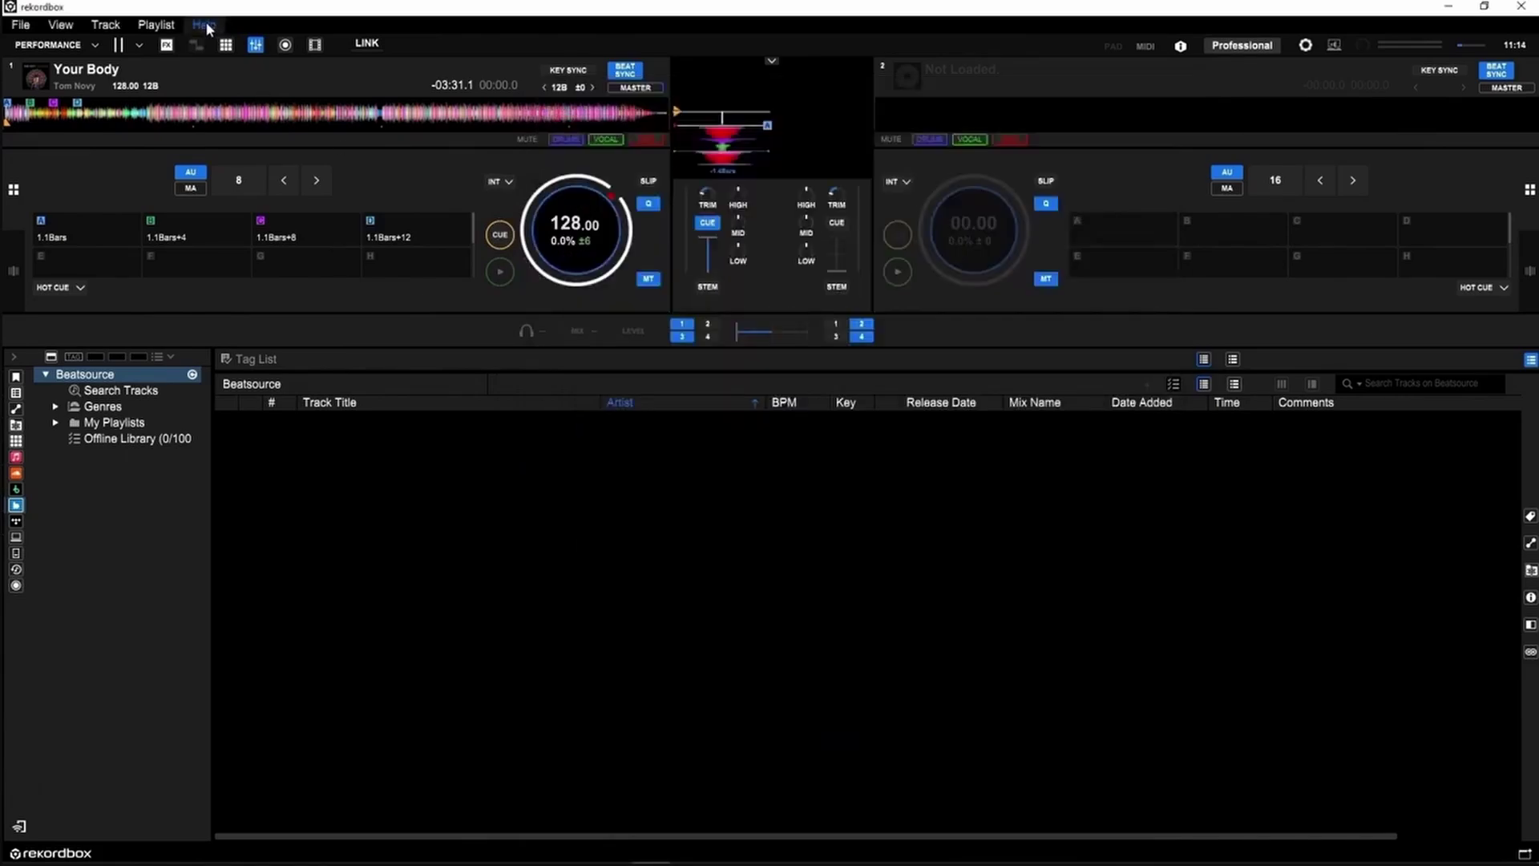
click(205, 24)
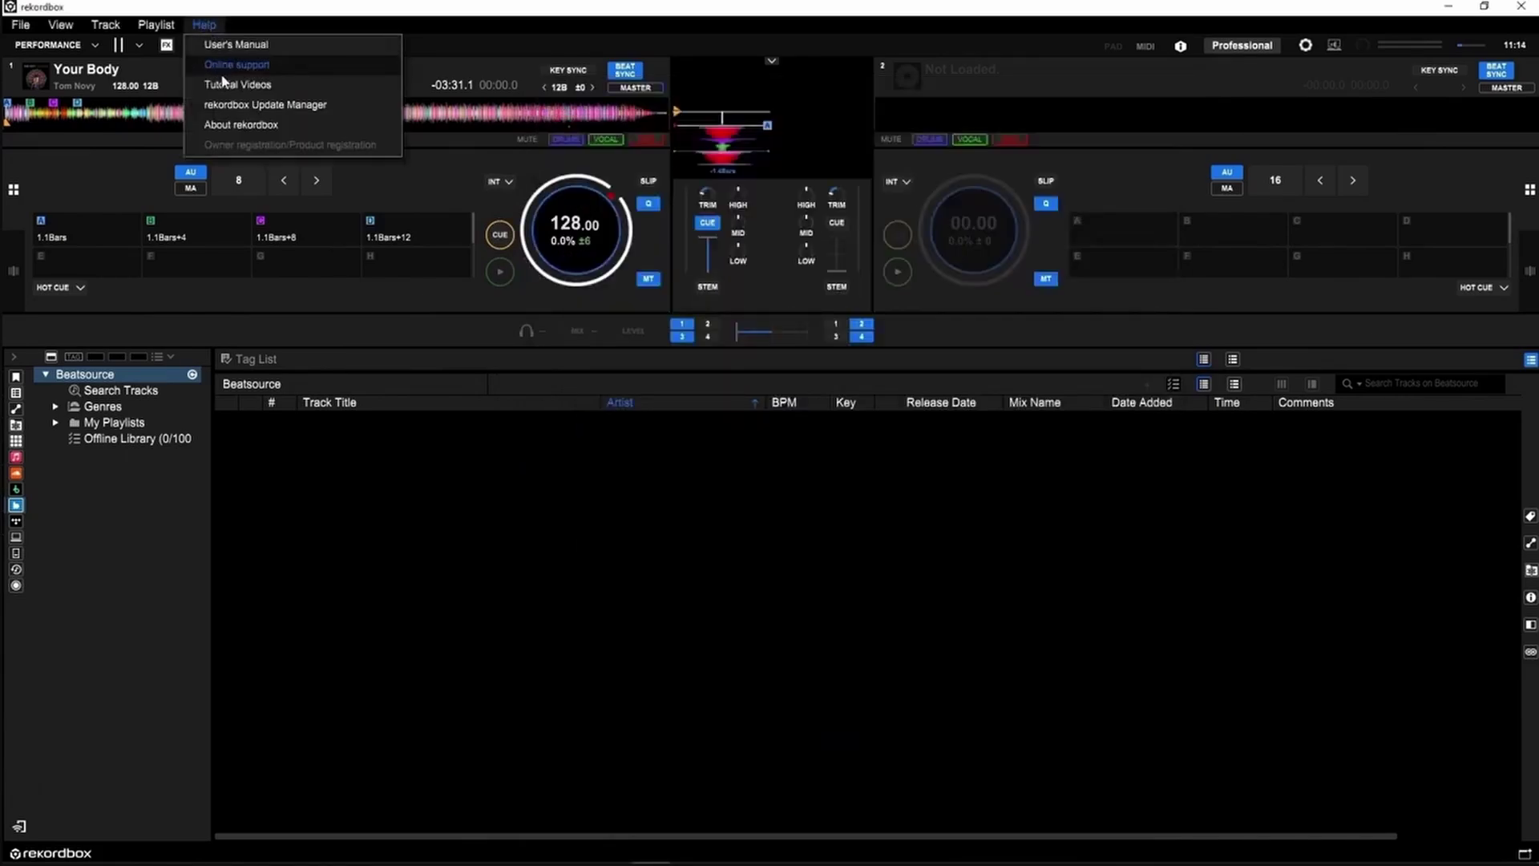
click(226, 124)
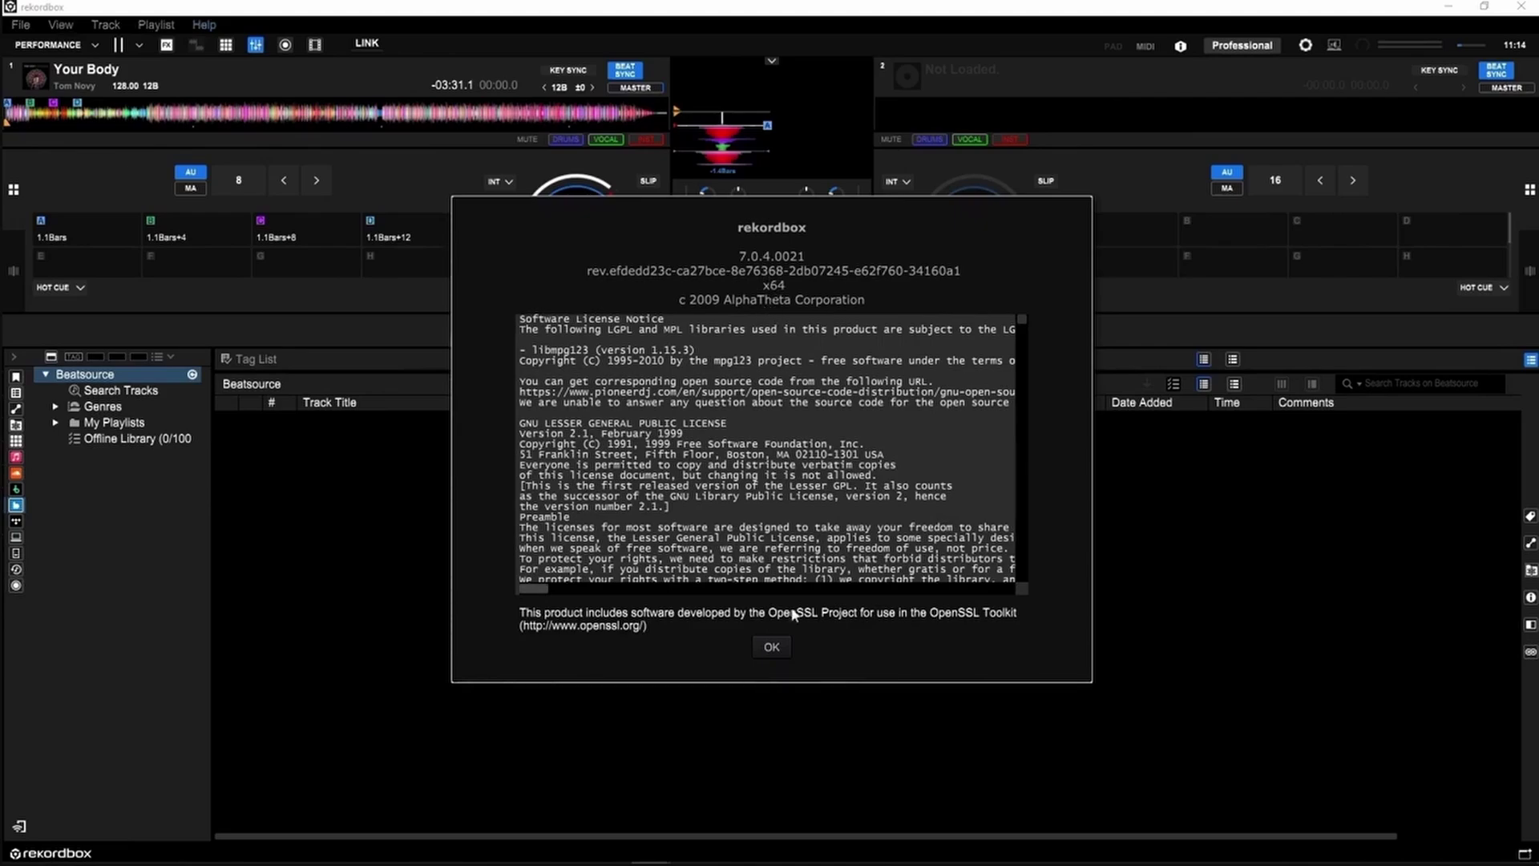
click(771, 647)
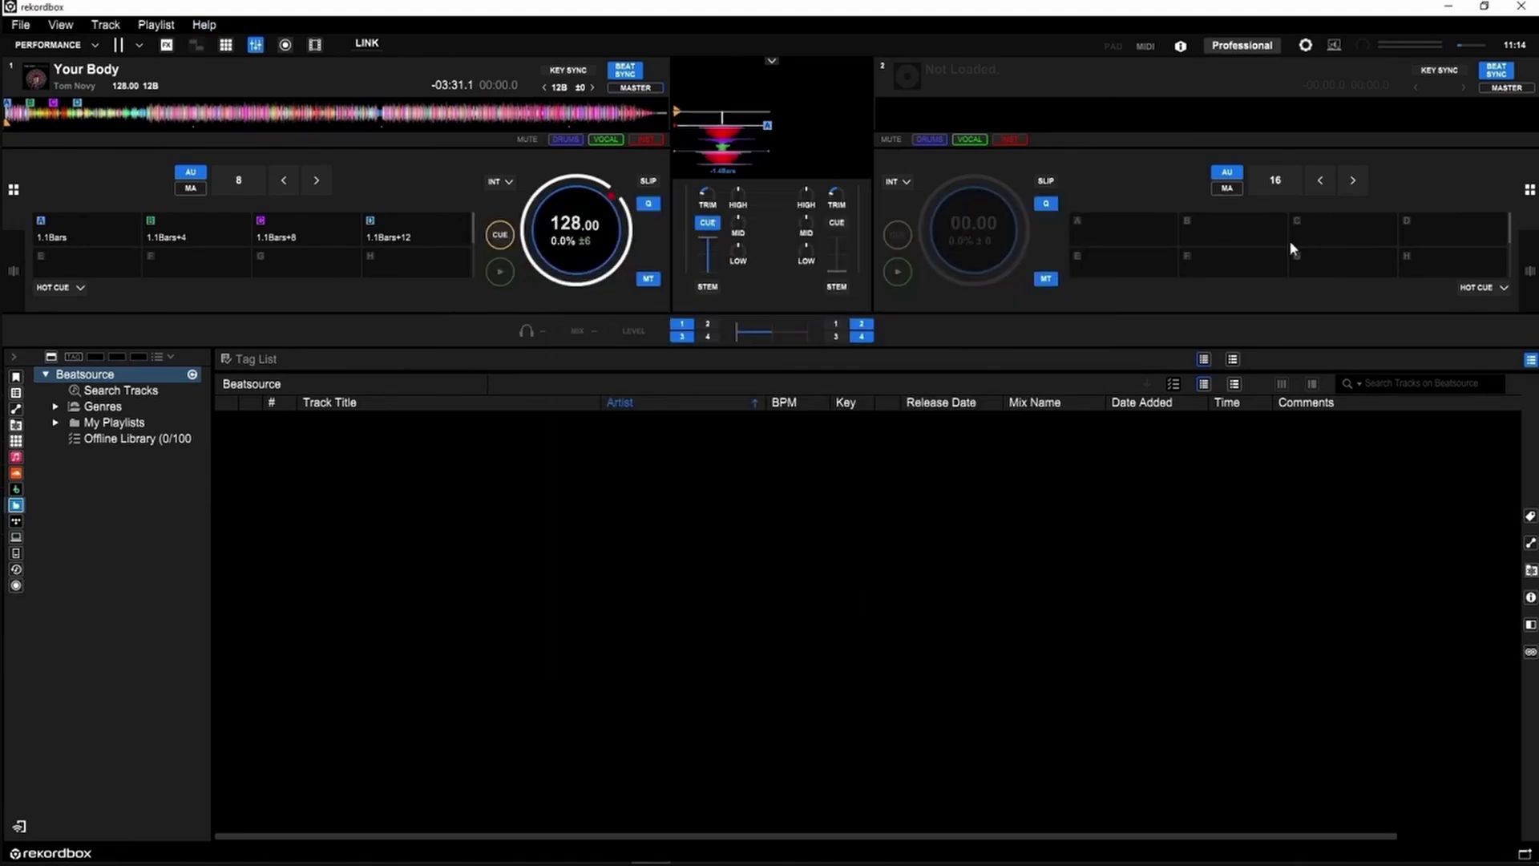
- Search Preferences for 'stems', clear it, then browse the DVS, Advanced and Controller pages
click(1305, 46)
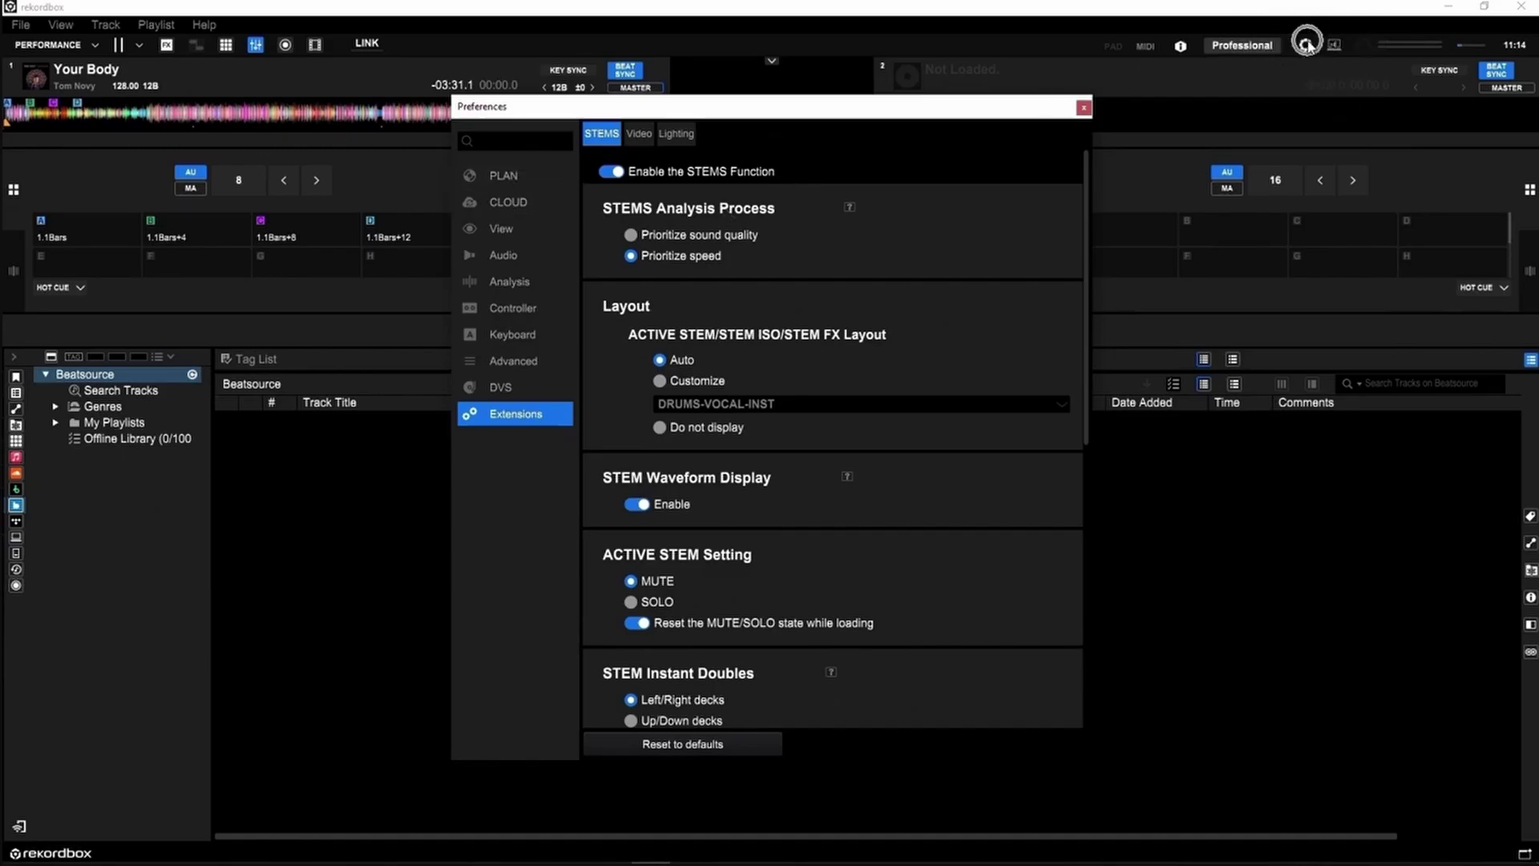
drag(512, 107, 591, 112)
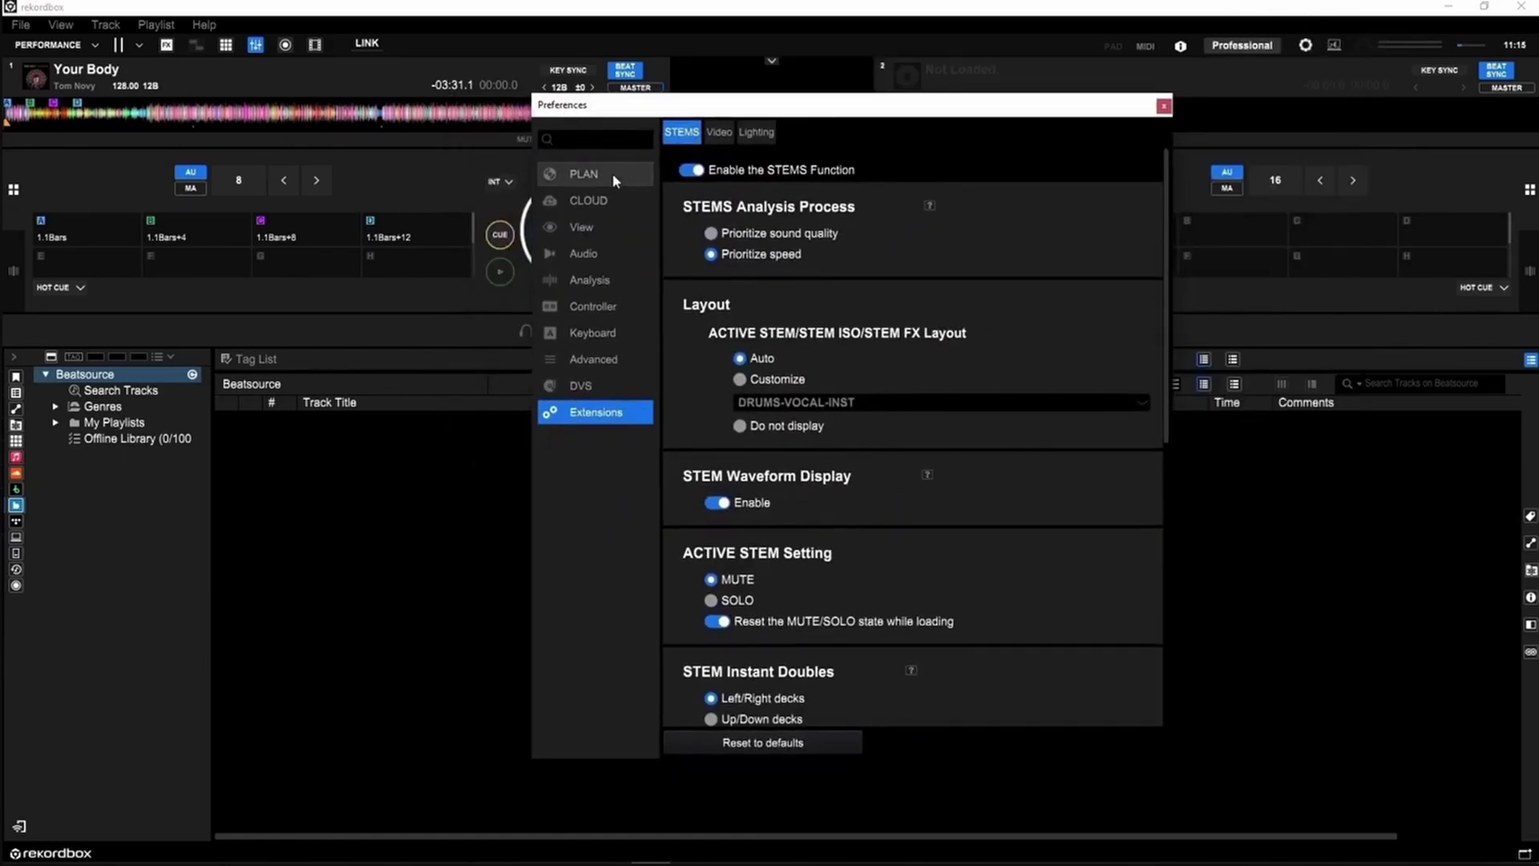
click(578, 136)
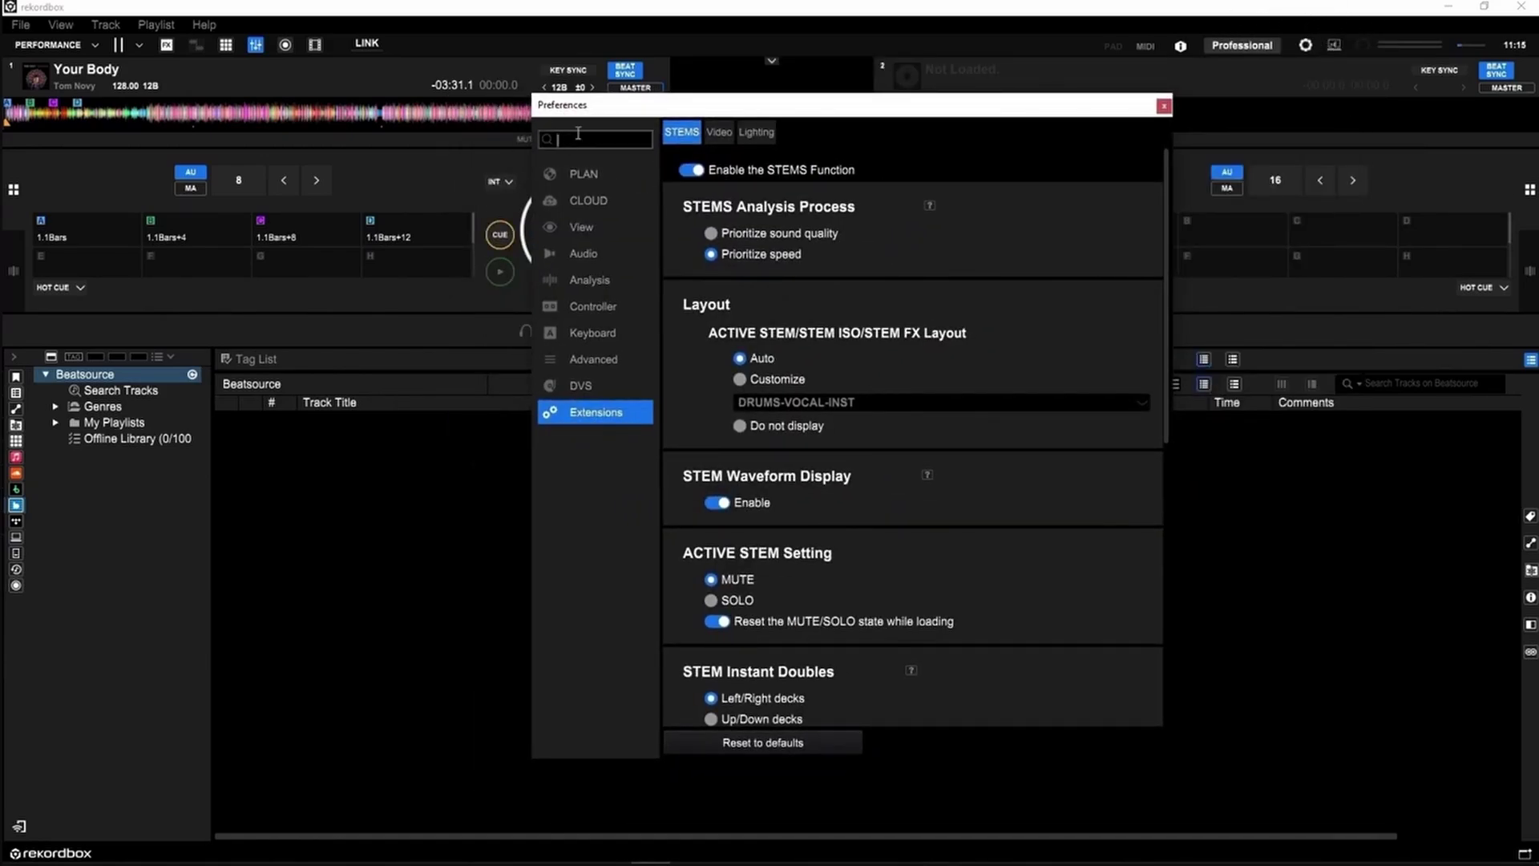
text(stems)
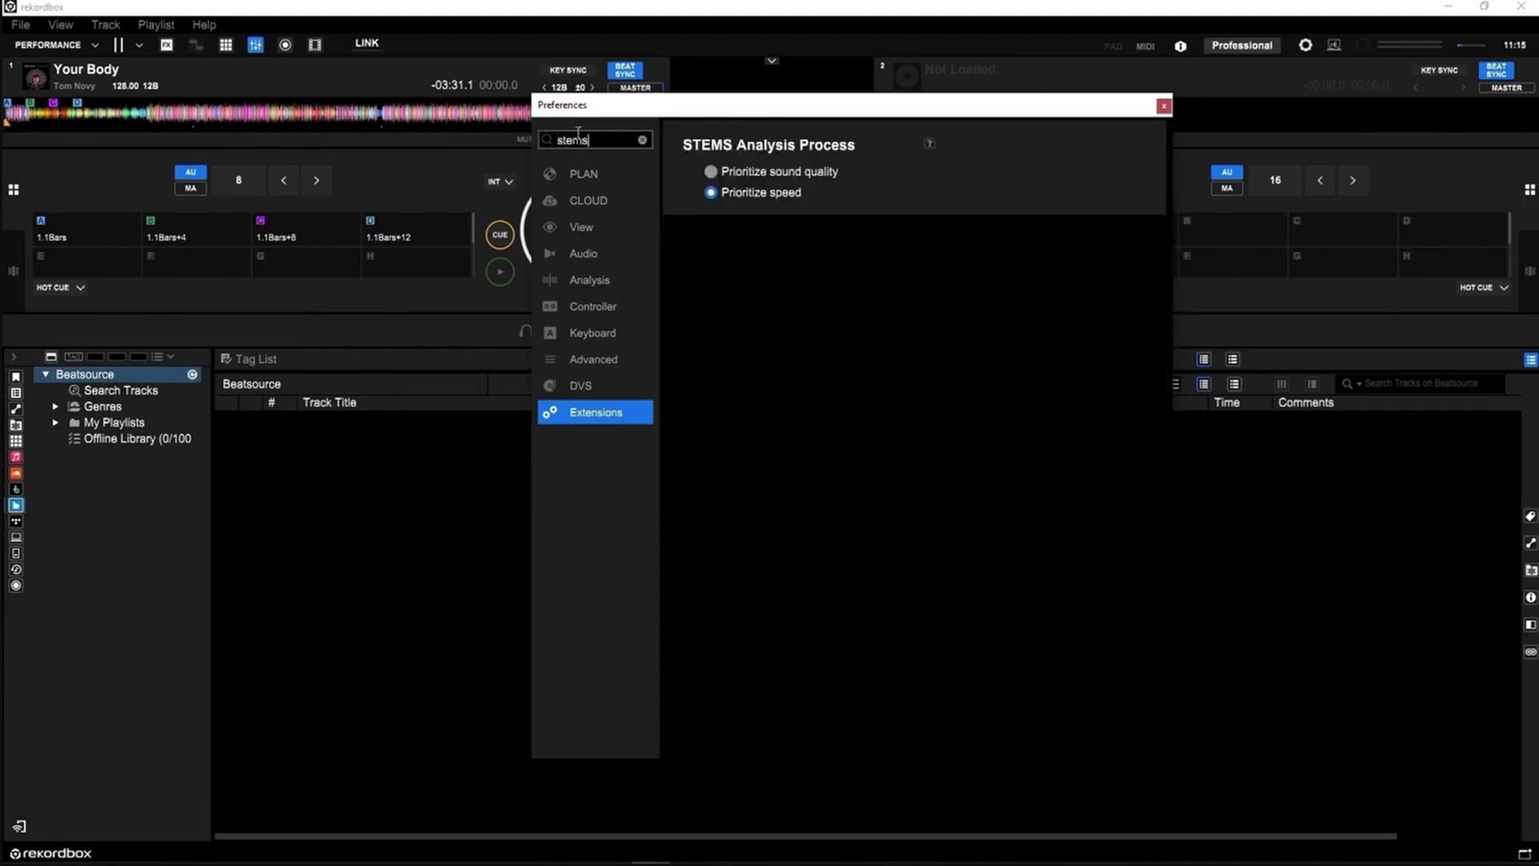
click(584, 417)
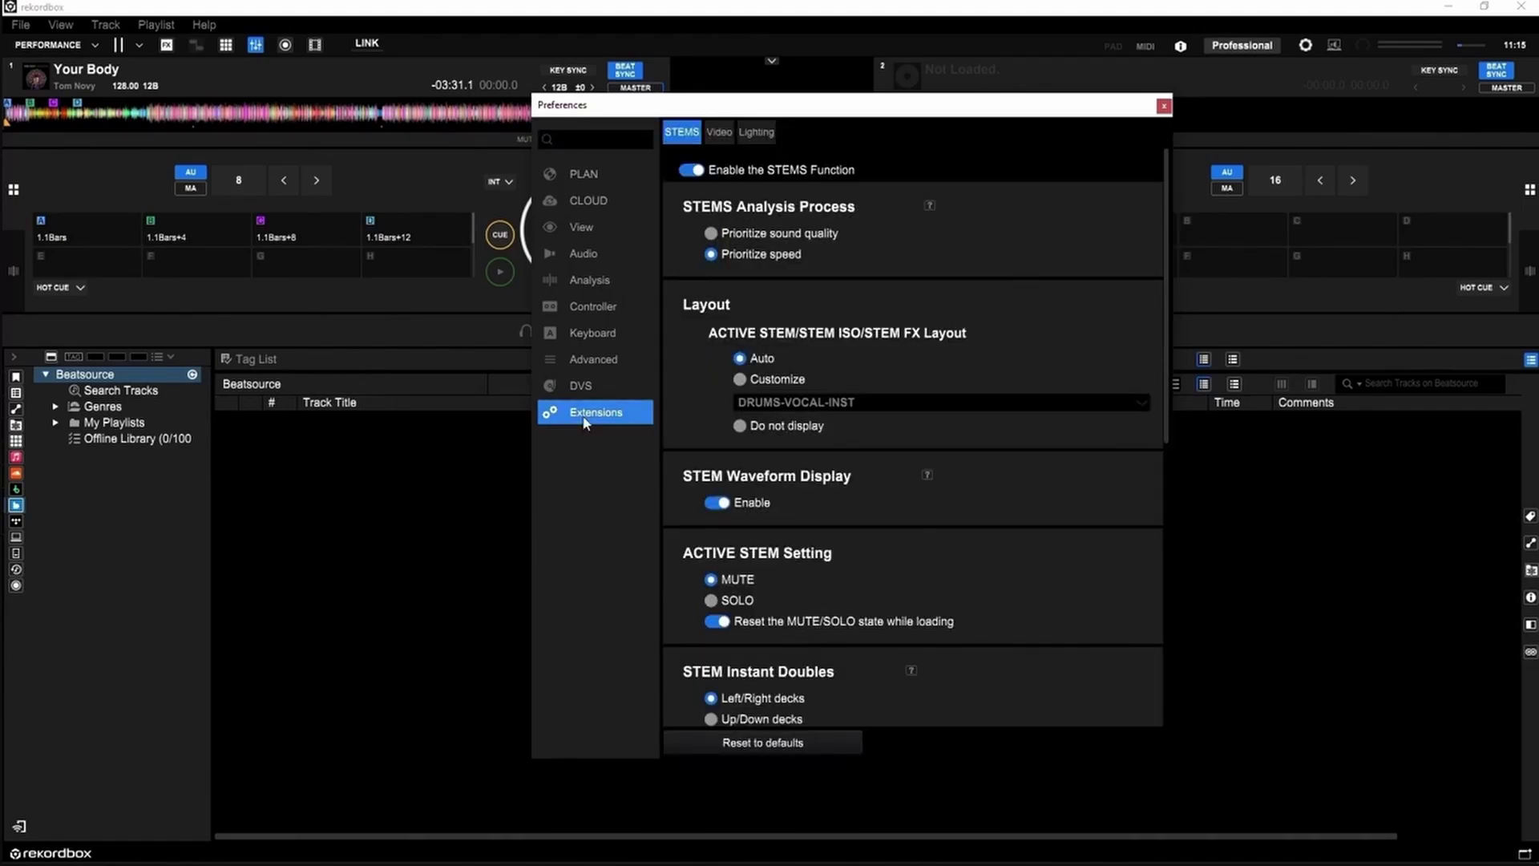
click(581, 385)
click(593, 359)
click(593, 307)
- Set the Extensions STEMS Analysis Process to 'Prioritize sound quality', accepting the deck unload
click(590, 280)
click(595, 412)
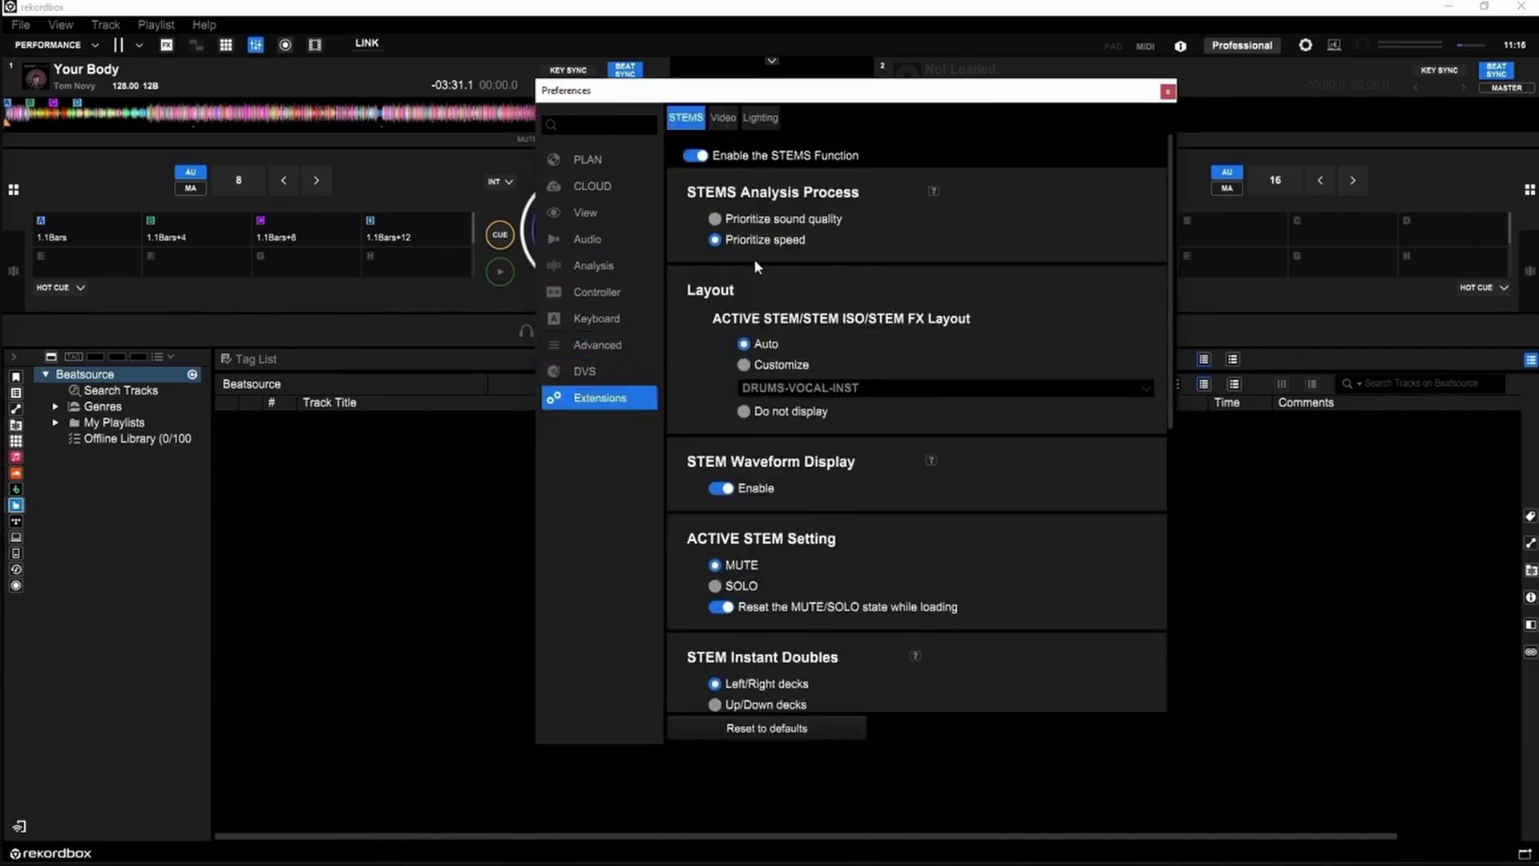
click(716, 219)
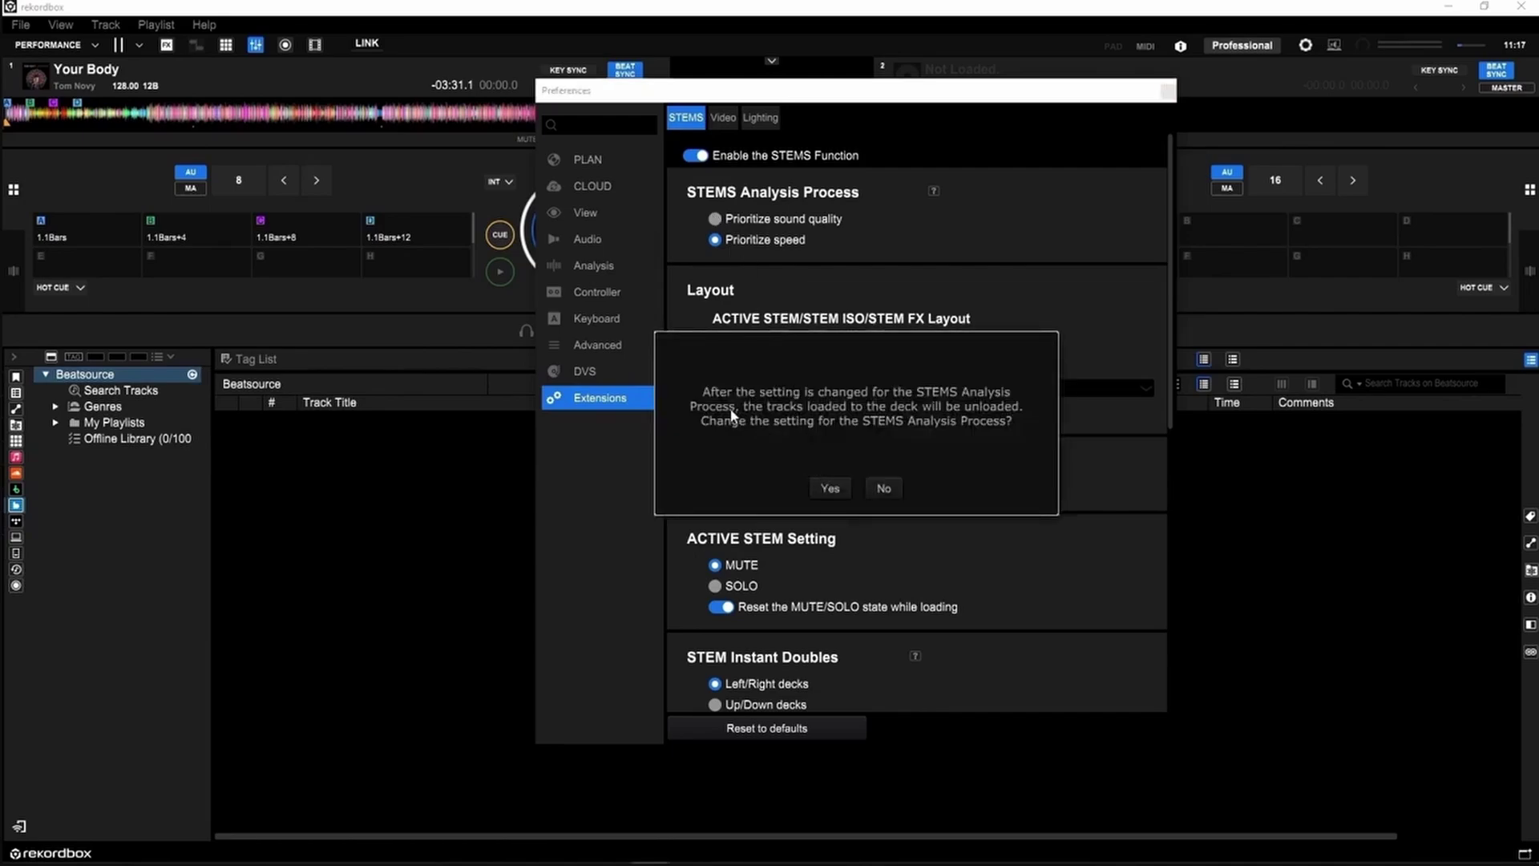
click(828, 489)
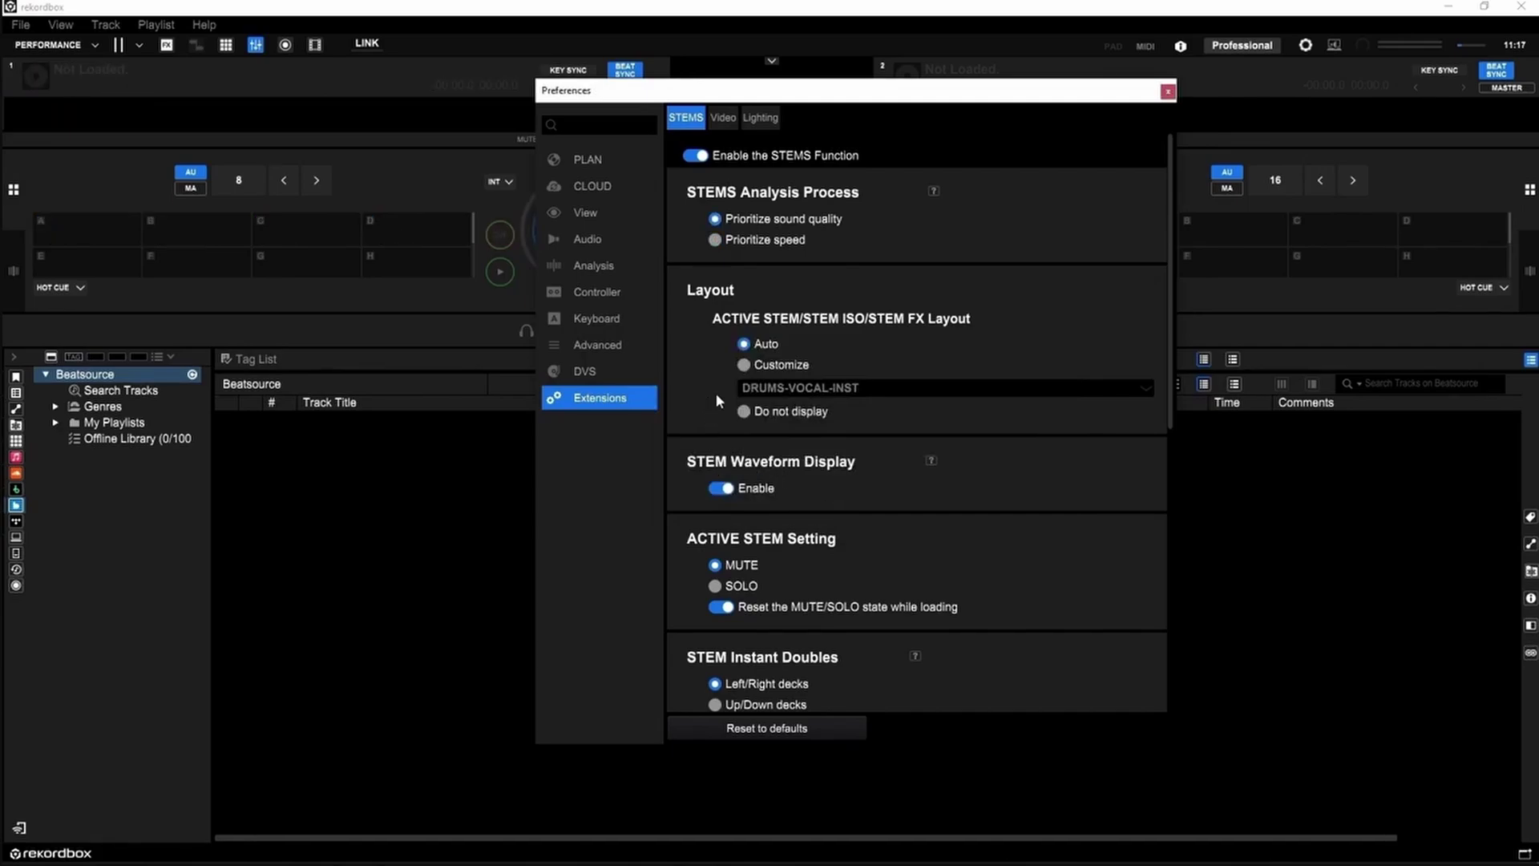
- Read the STEMS Analysis Process help and follow its FAQ link on recommended CPUs
click(932, 189)
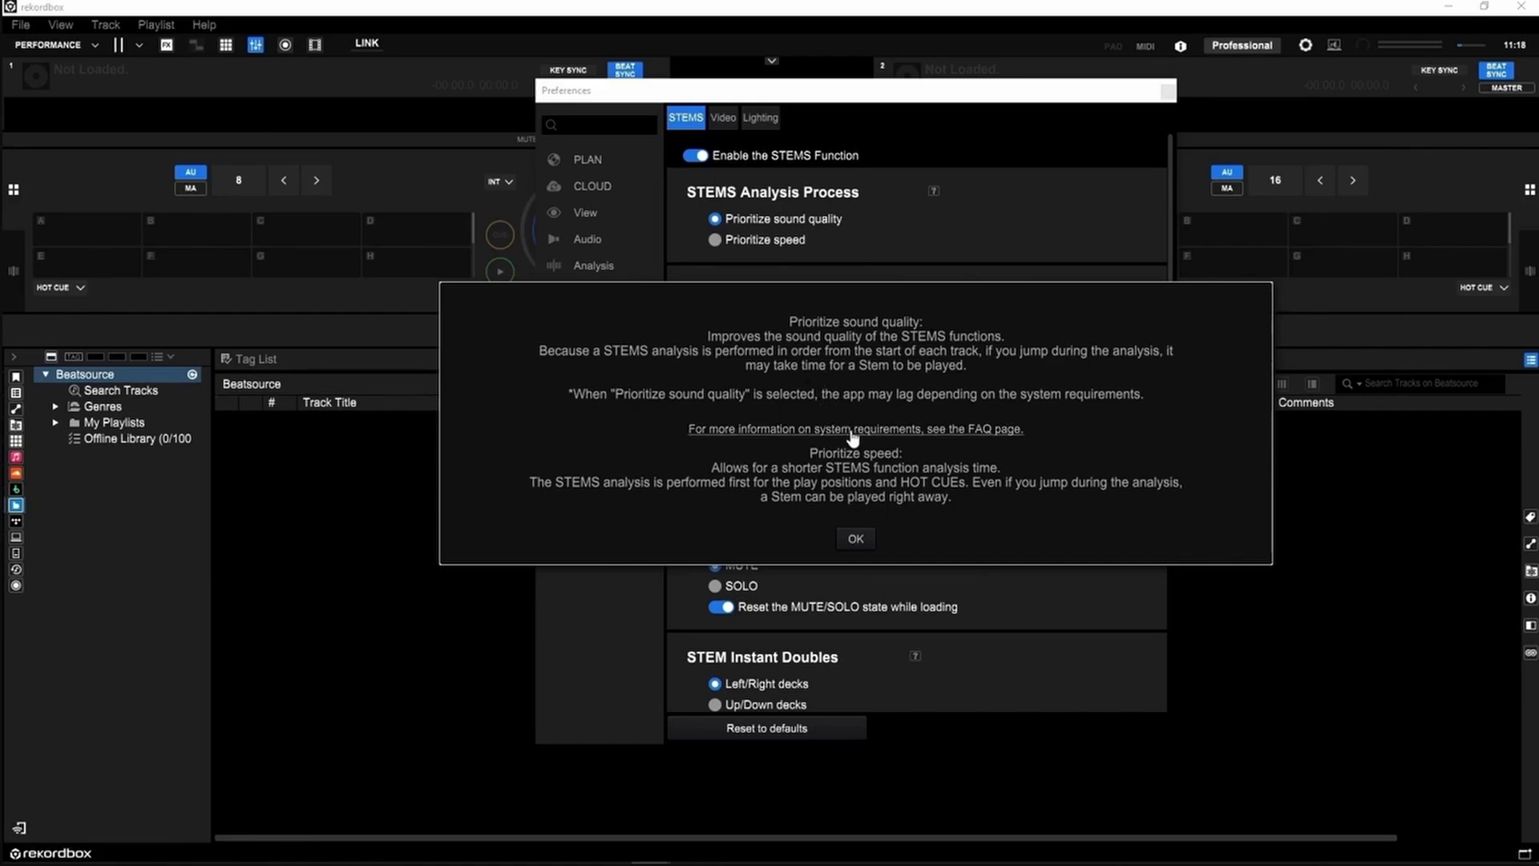
click(853, 434)
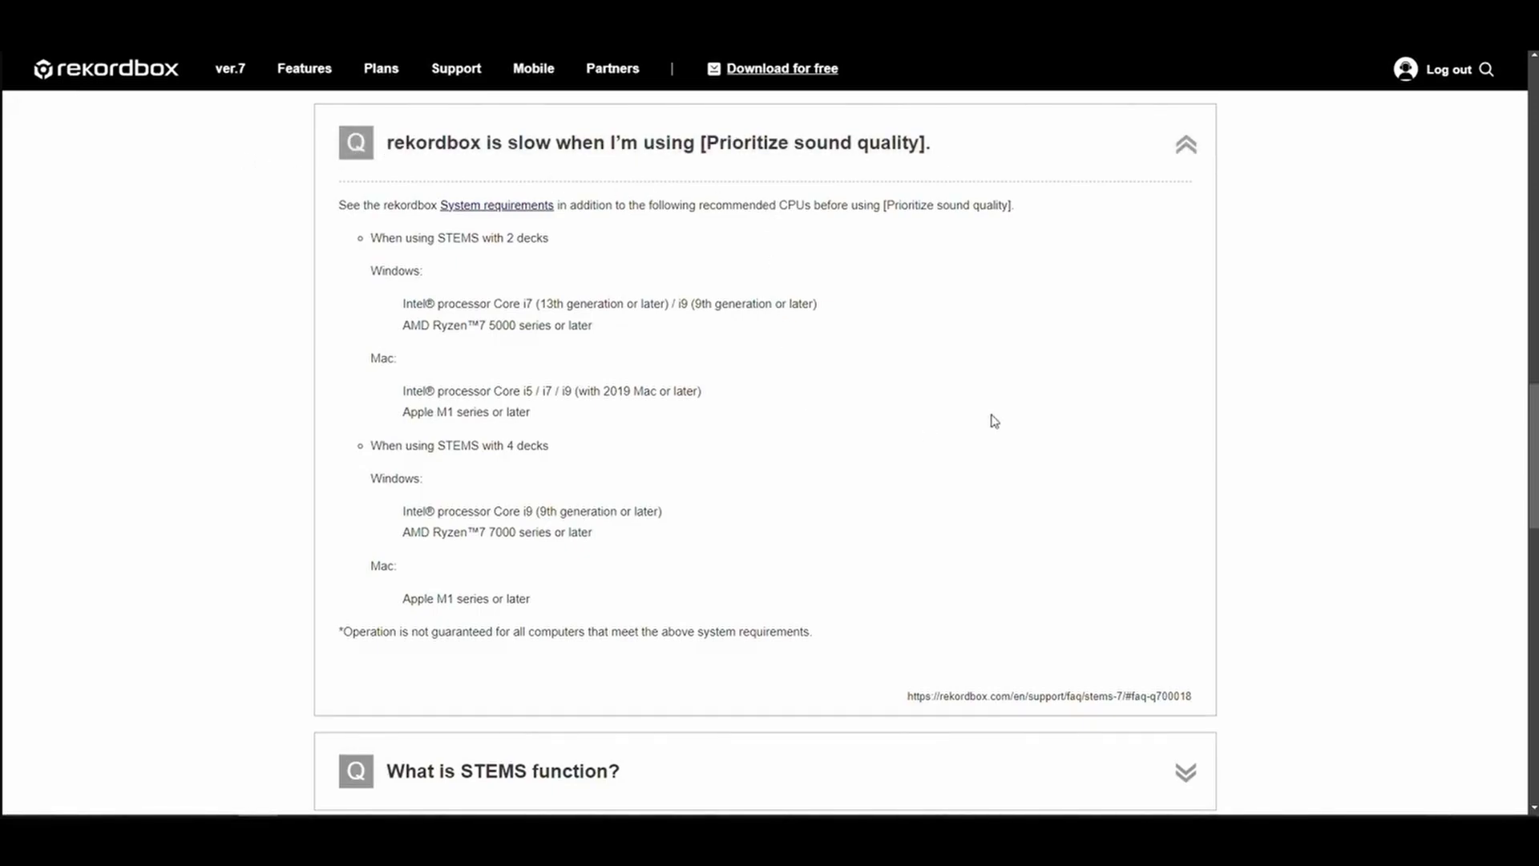
- Highlight the 2-deck requirements: Windows lines, AMD Ryzen 7 5000, 2019 Mac and Apple M1
drag(370, 237, 831, 312)
drag(403, 326, 593, 329)
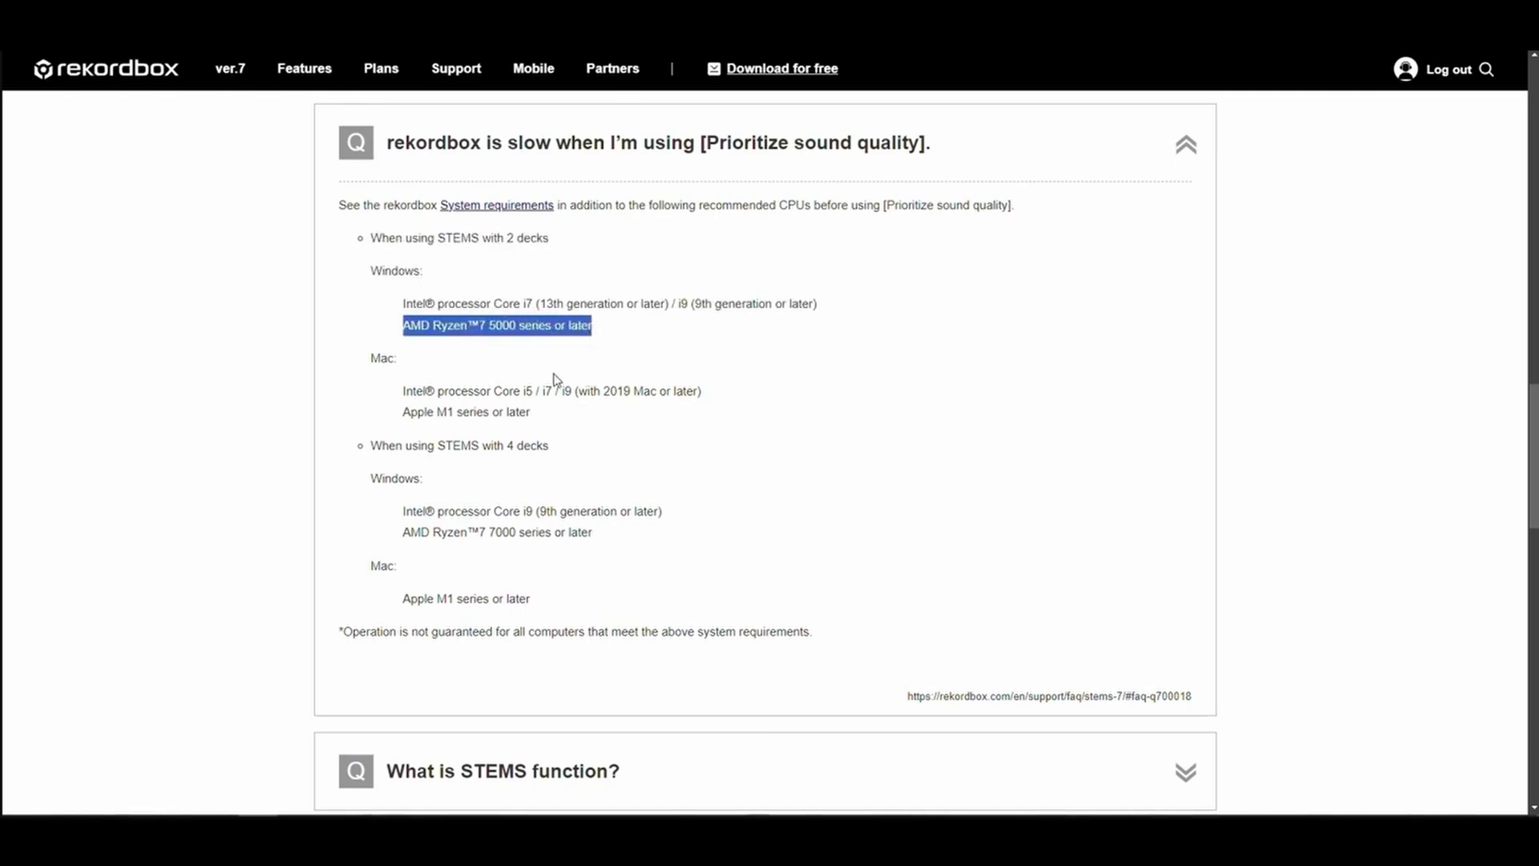
click(402, 390)
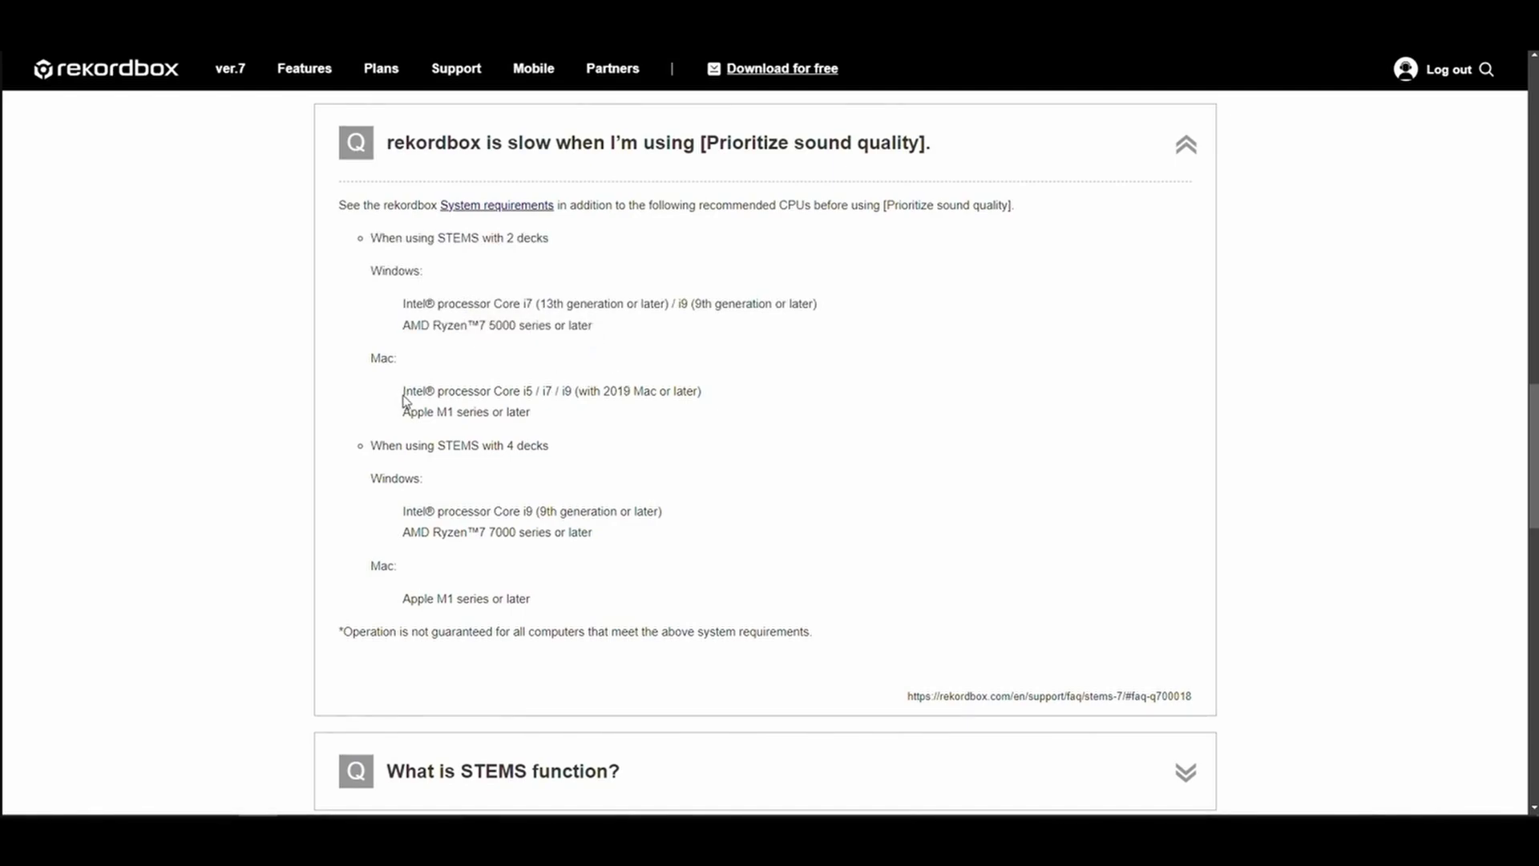
drag(603, 397, 699, 394)
click(626, 393)
drag(402, 412, 537, 425)
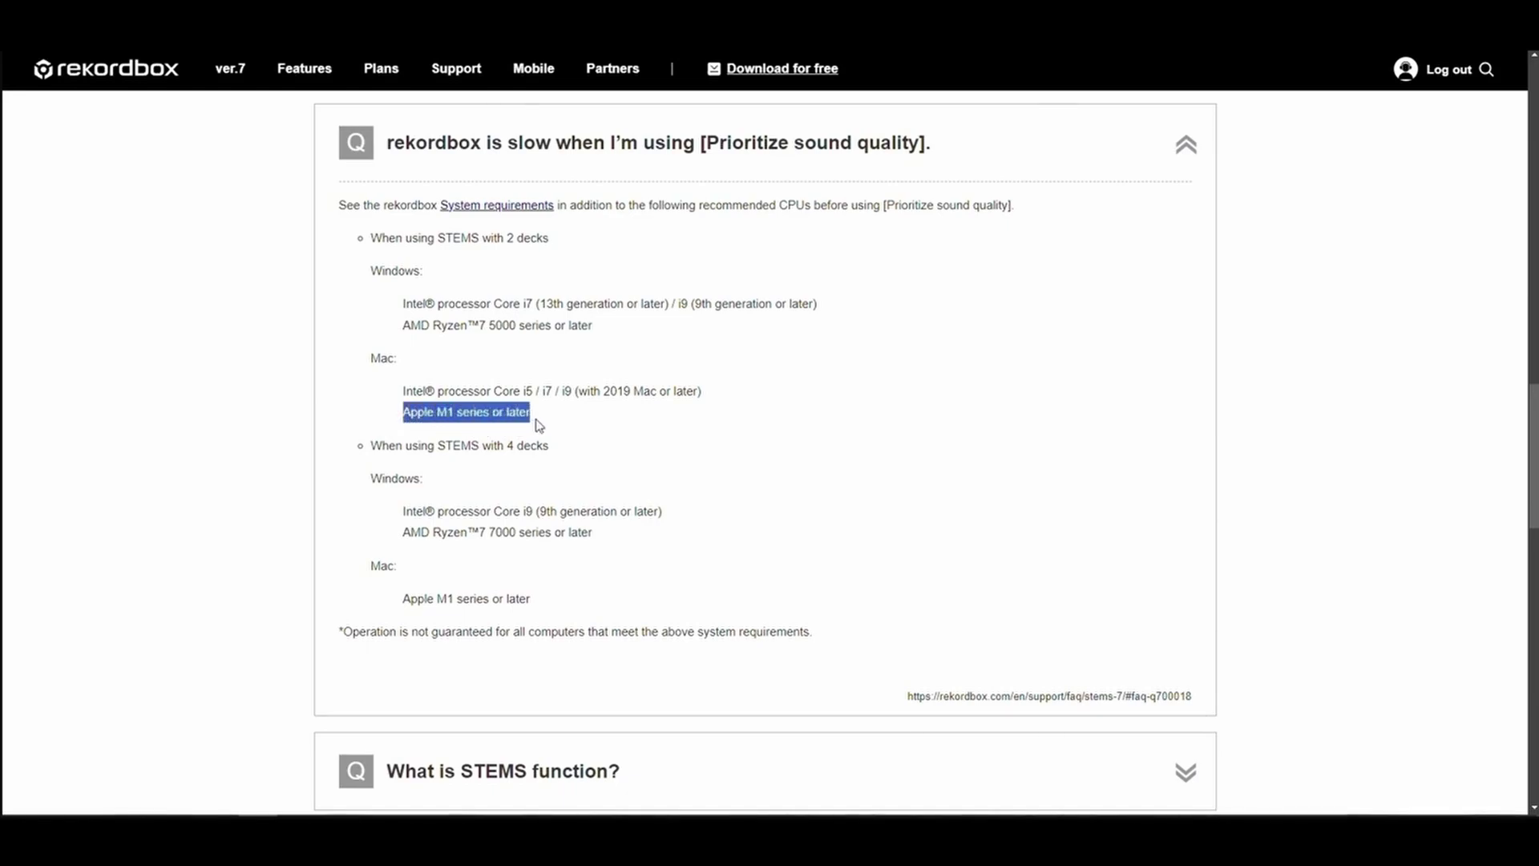
click(396, 425)
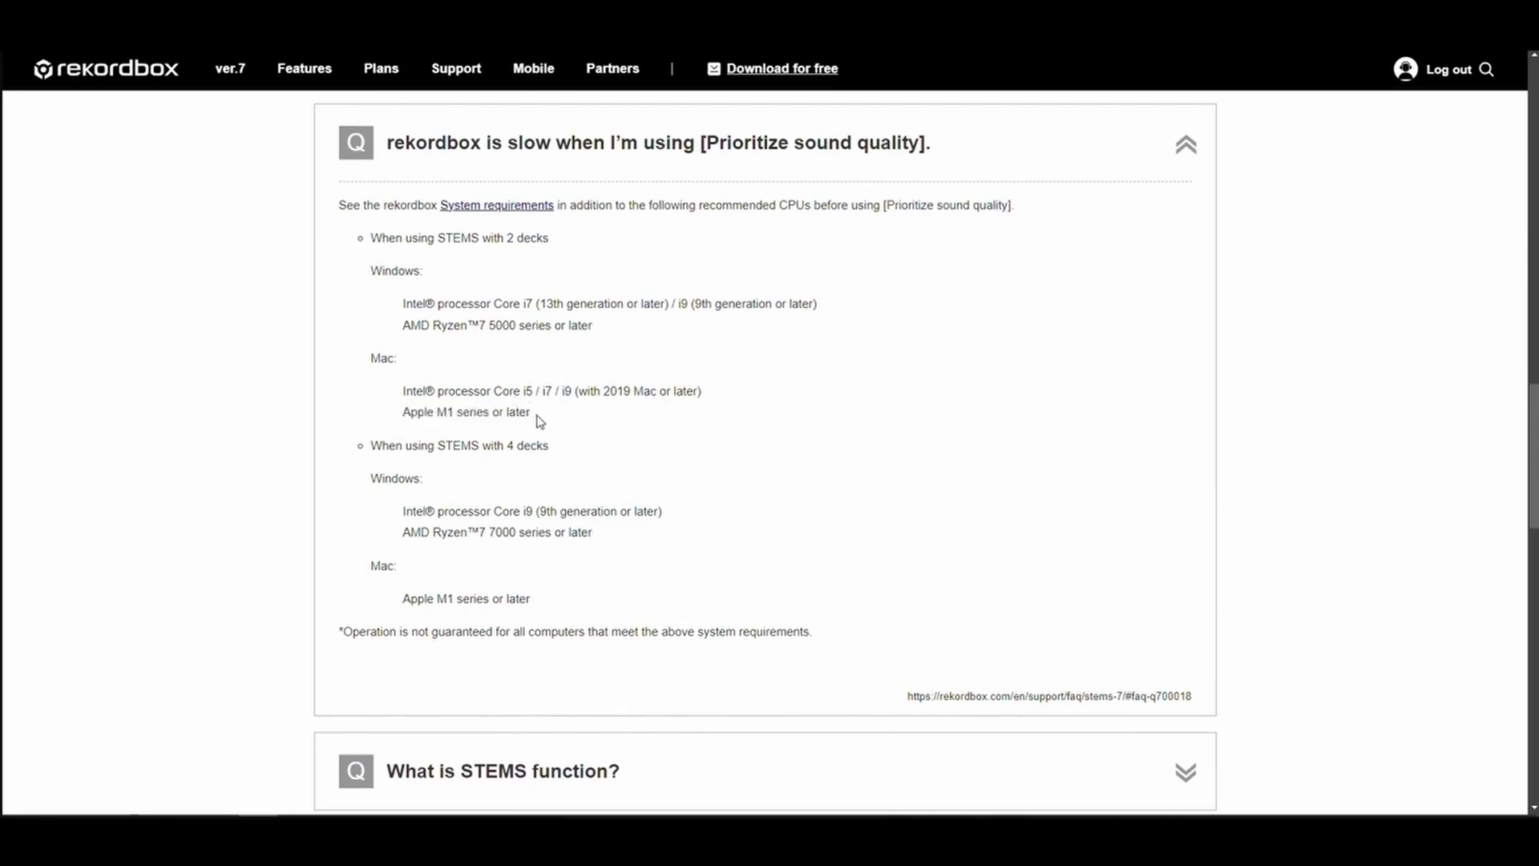
drag(531, 415, 406, 419)
click(373, 484)
- Highlight the 4-deck Intel Core i9 requirement, the full list and the operation-not-guaranteed disclaimer
drag(402, 517, 601, 540)
click(580, 547)
drag(385, 652, 314, 632)
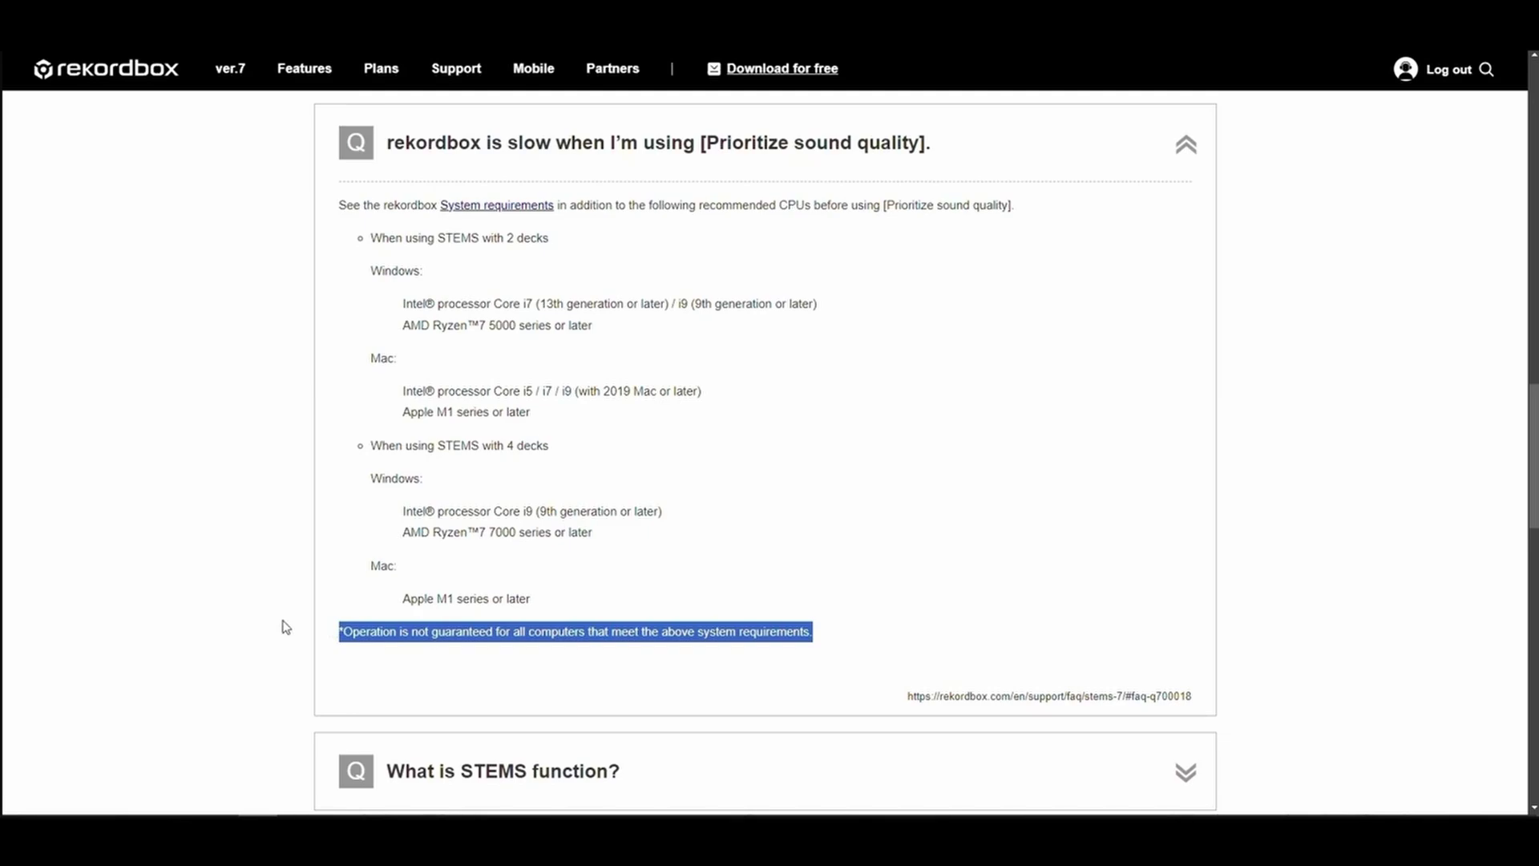
click(786, 601)
drag(828, 635, 365, 236)
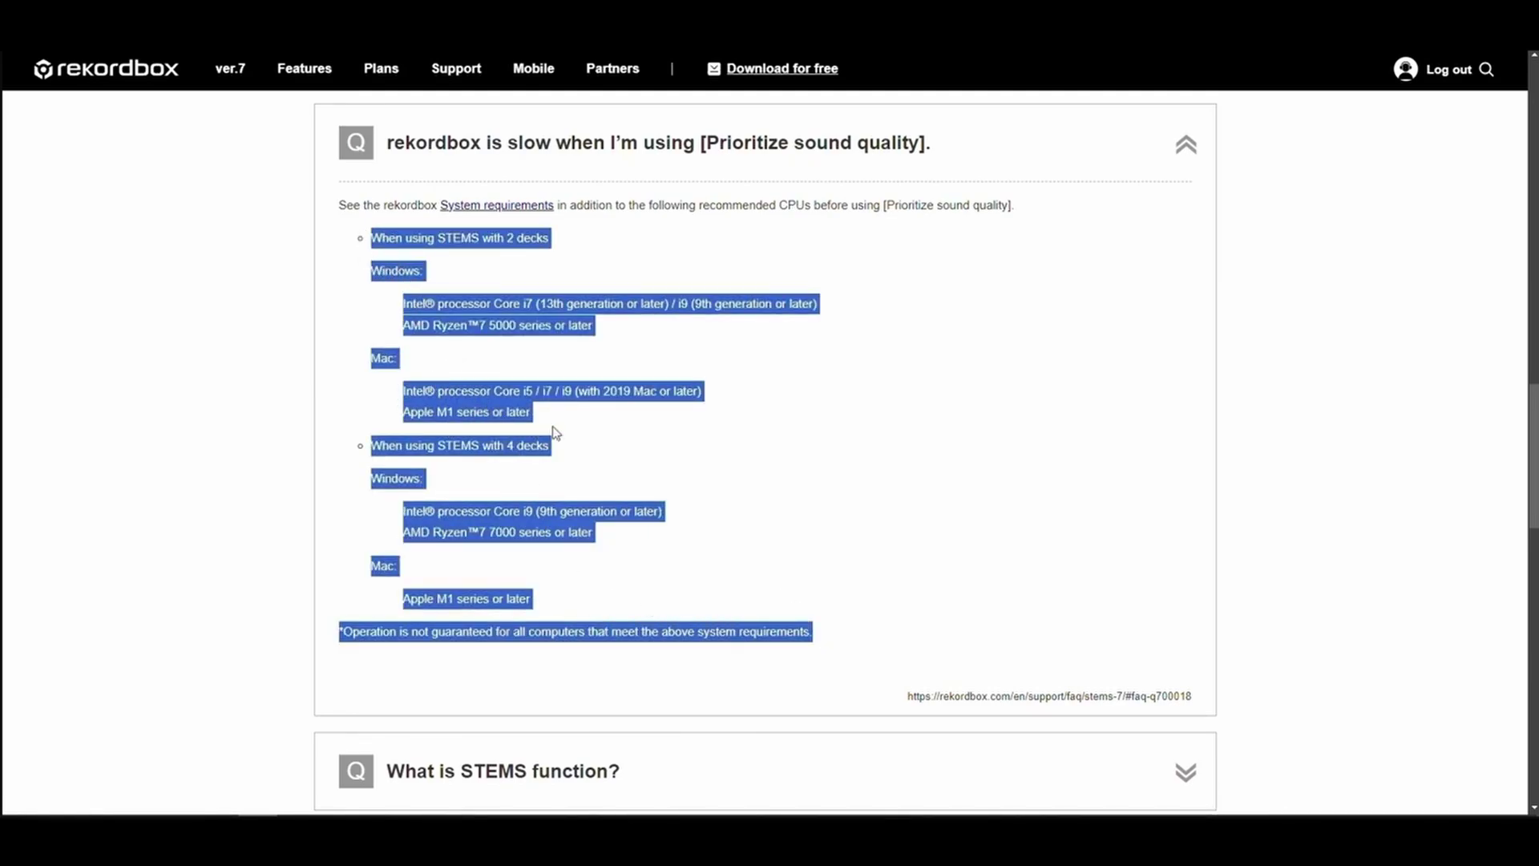
click(572, 484)
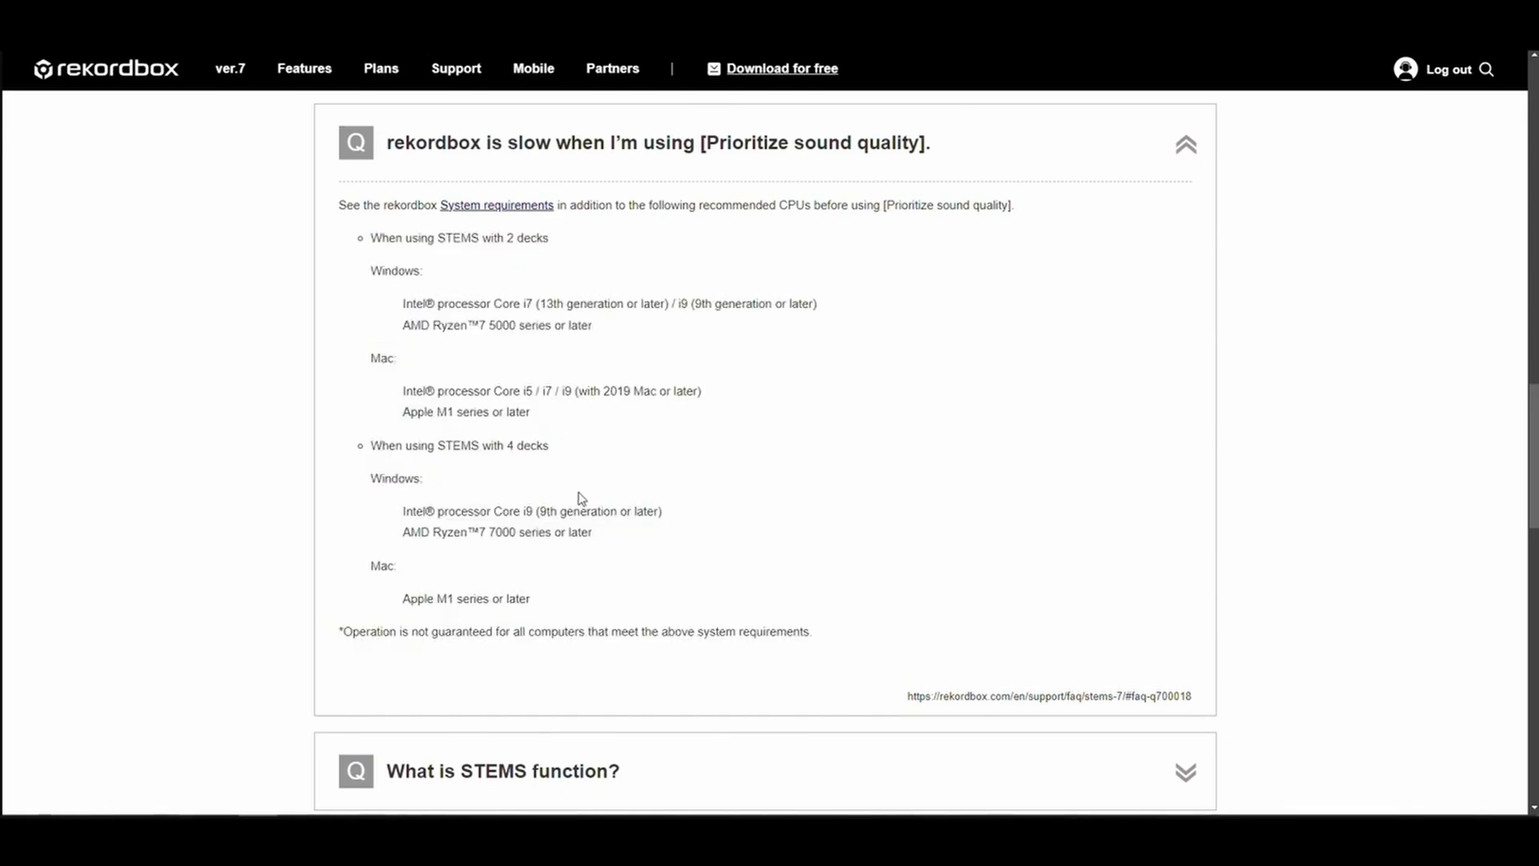
drag(342, 633, 492, 641)
click(653, 505)
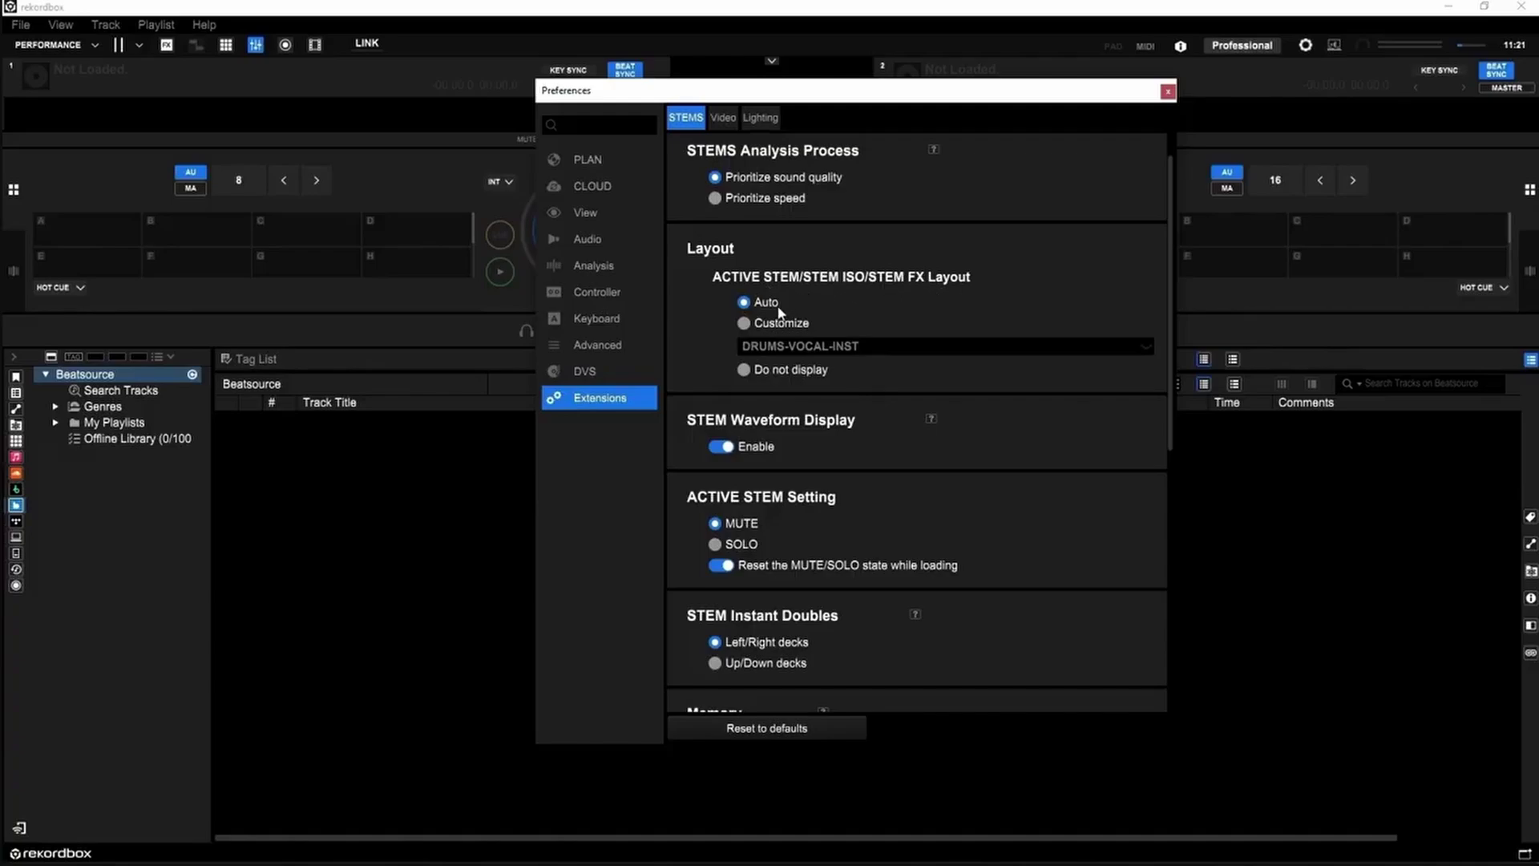
- Try the DRUMS-INST-VOCAL and DRUMS-VOCAL-INST custom stem orders, then set the layout back to Auto
click(744, 323)
click(775, 346)
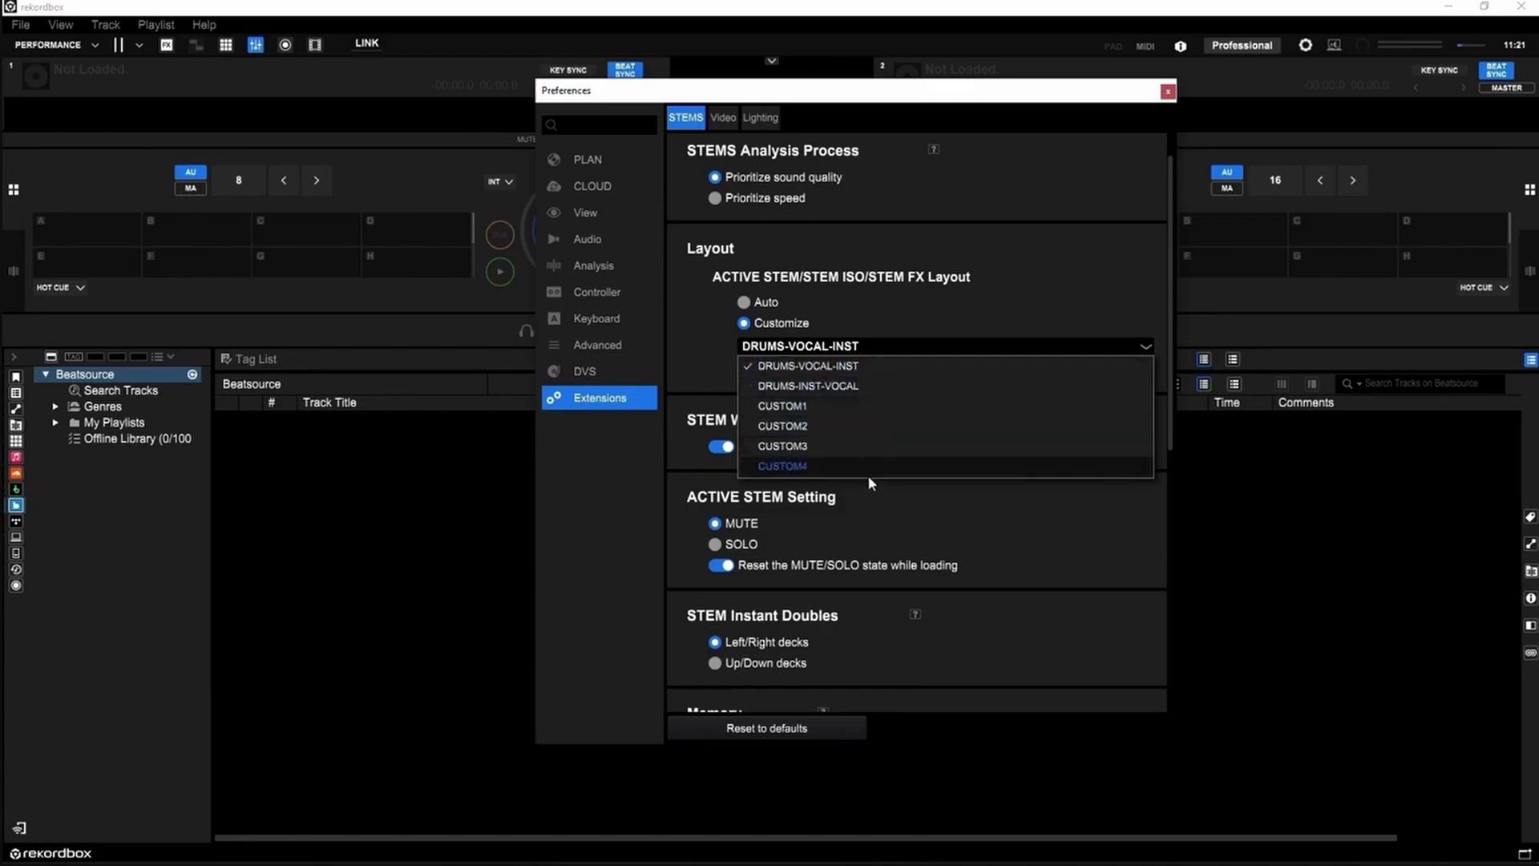
click(808, 385)
click(936, 440)
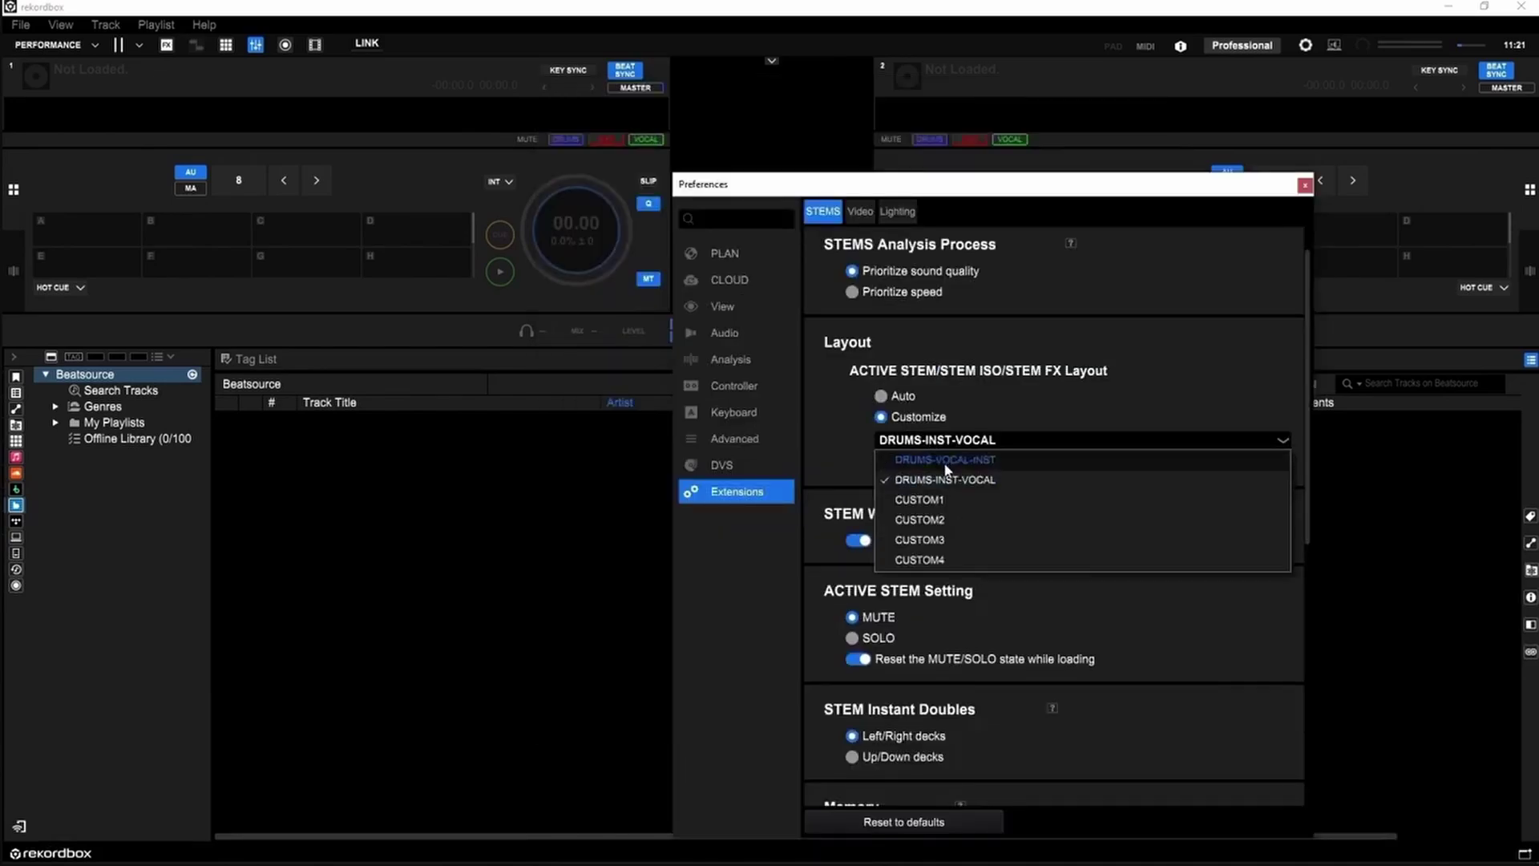
click(945, 461)
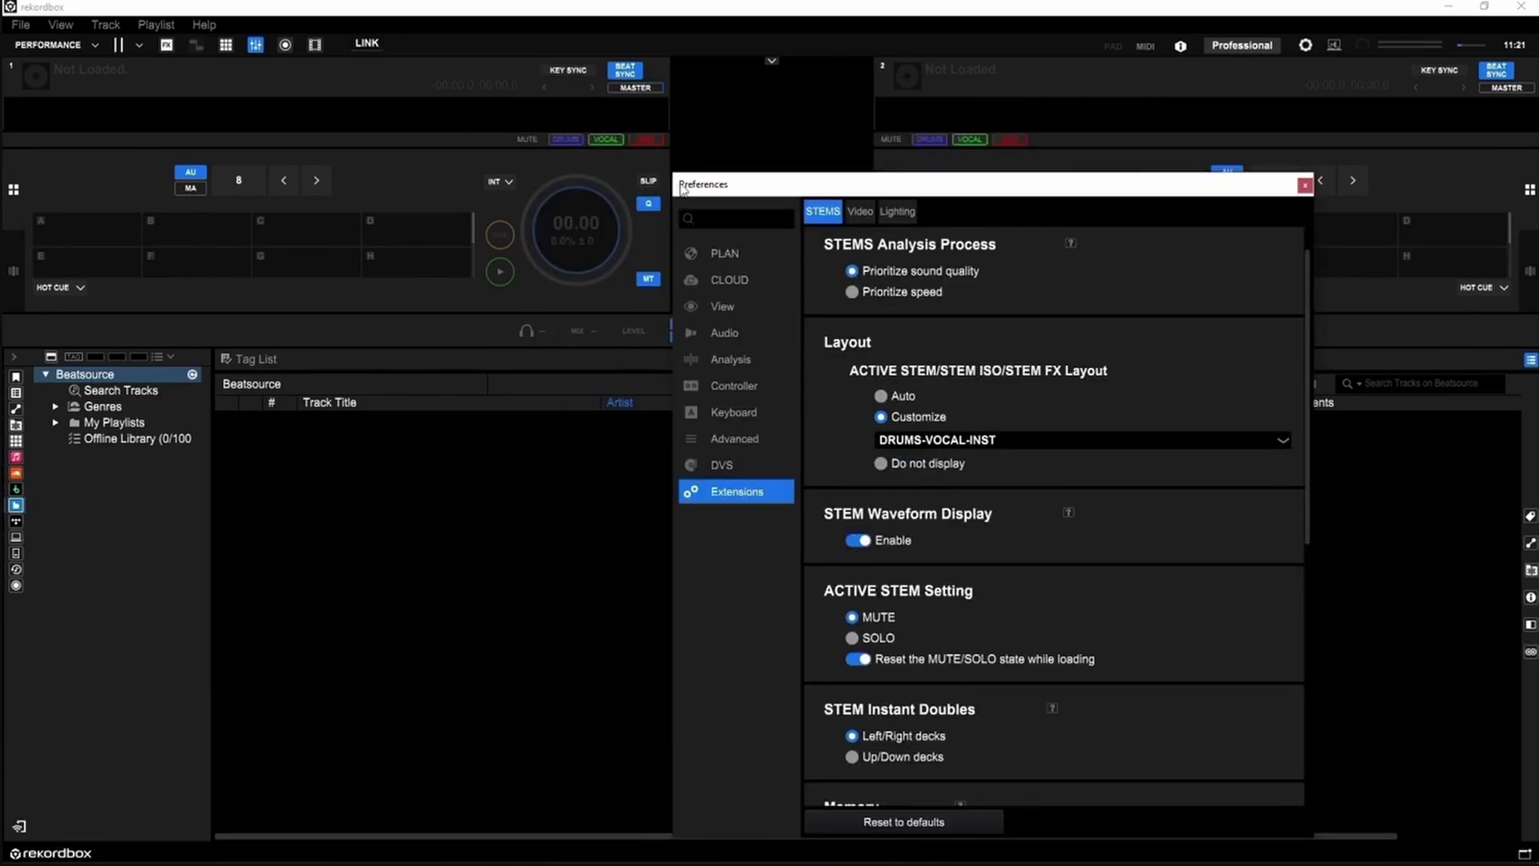
click(881, 396)
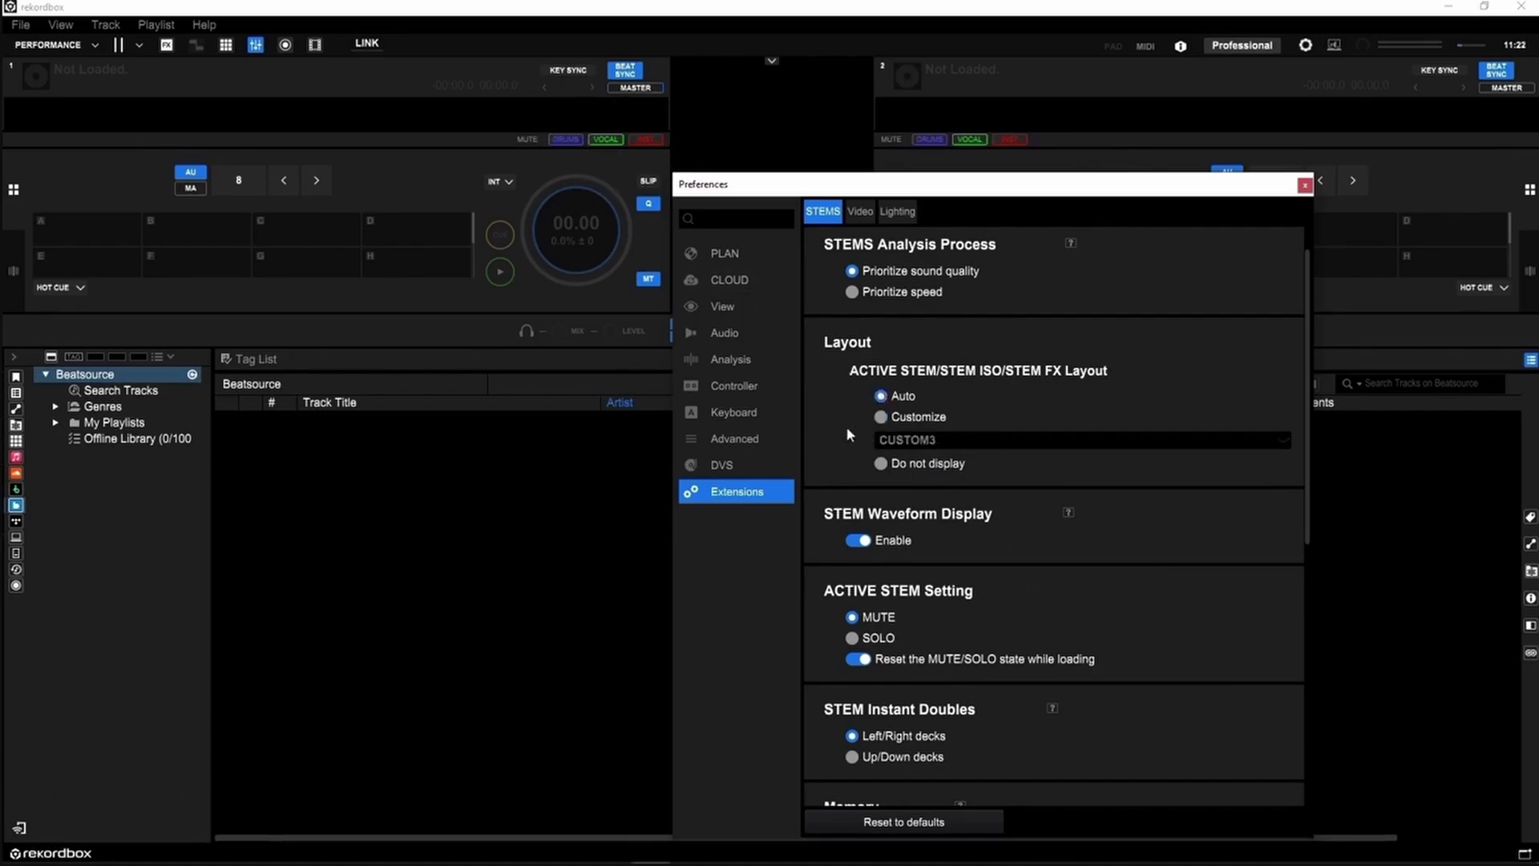
drag(856, 192, 484, 189)
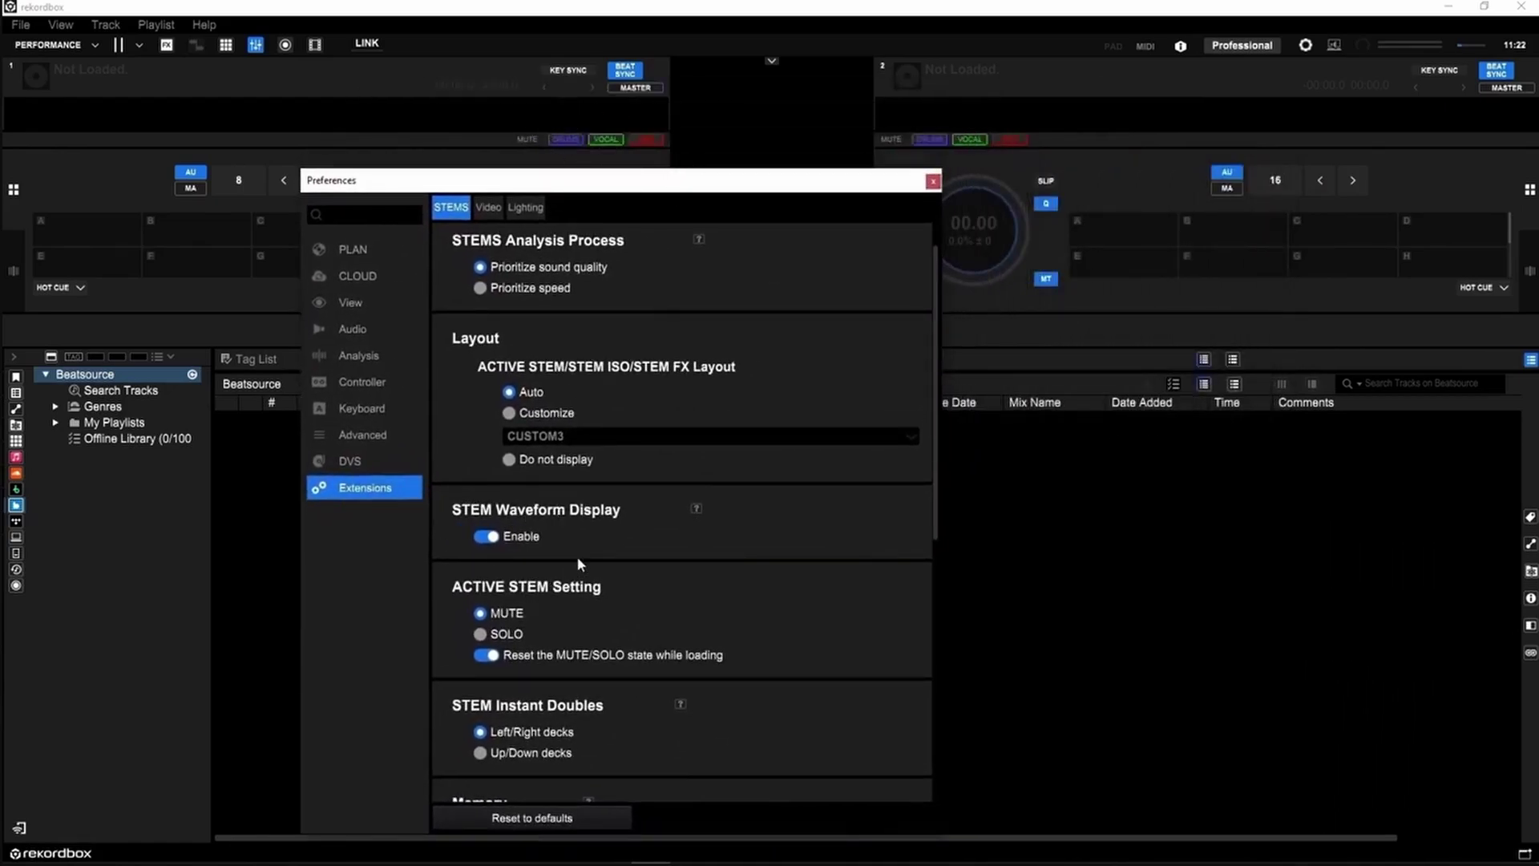
- Scroll the STEMS settings and read the STEM waveform display explanation
scroll(579, 553, down, 1)
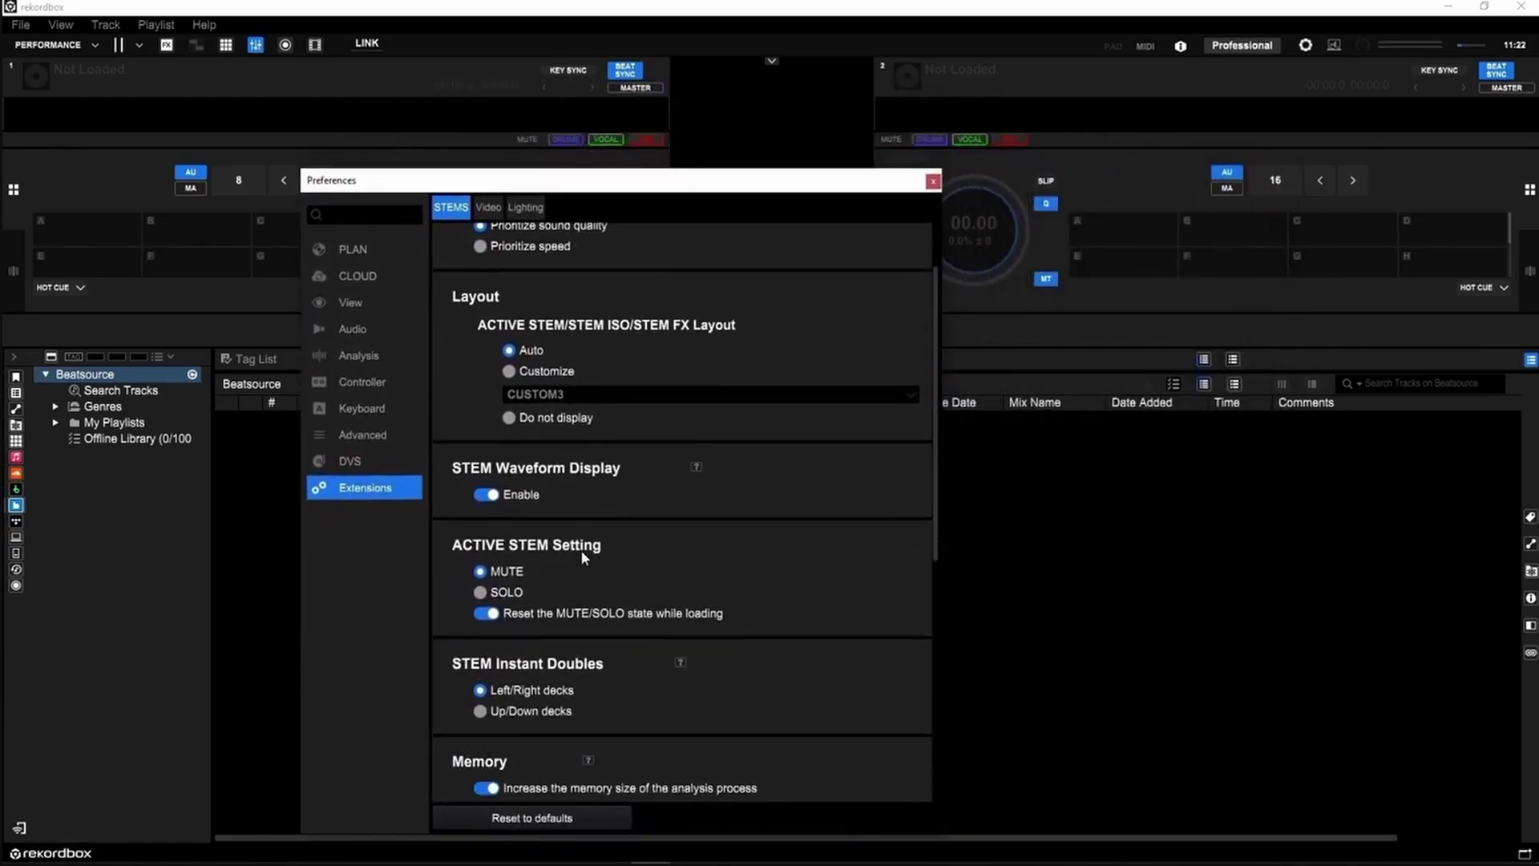
click(694, 465)
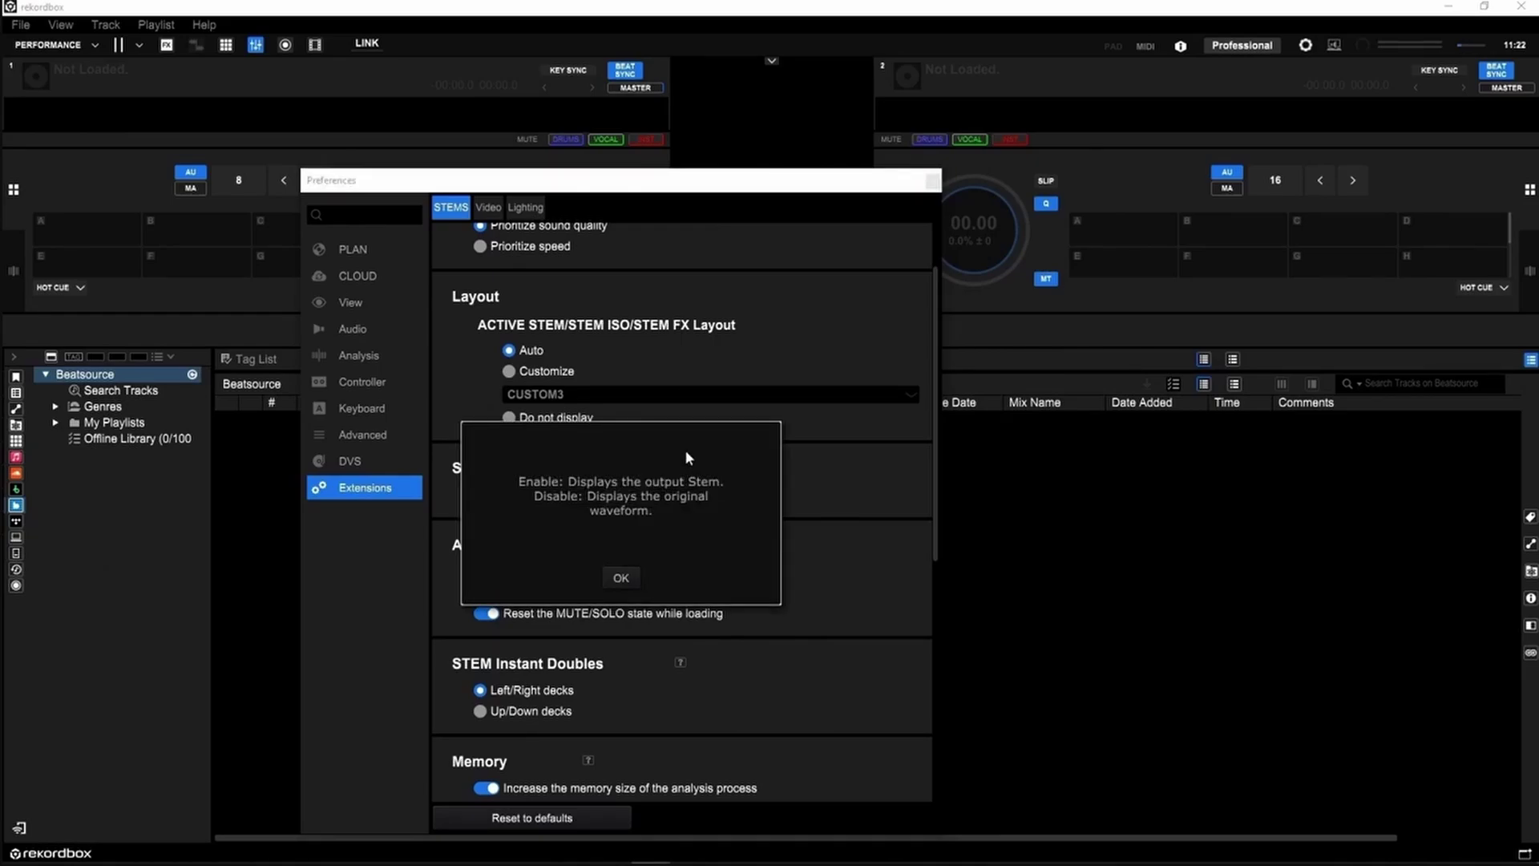
click(618, 578)
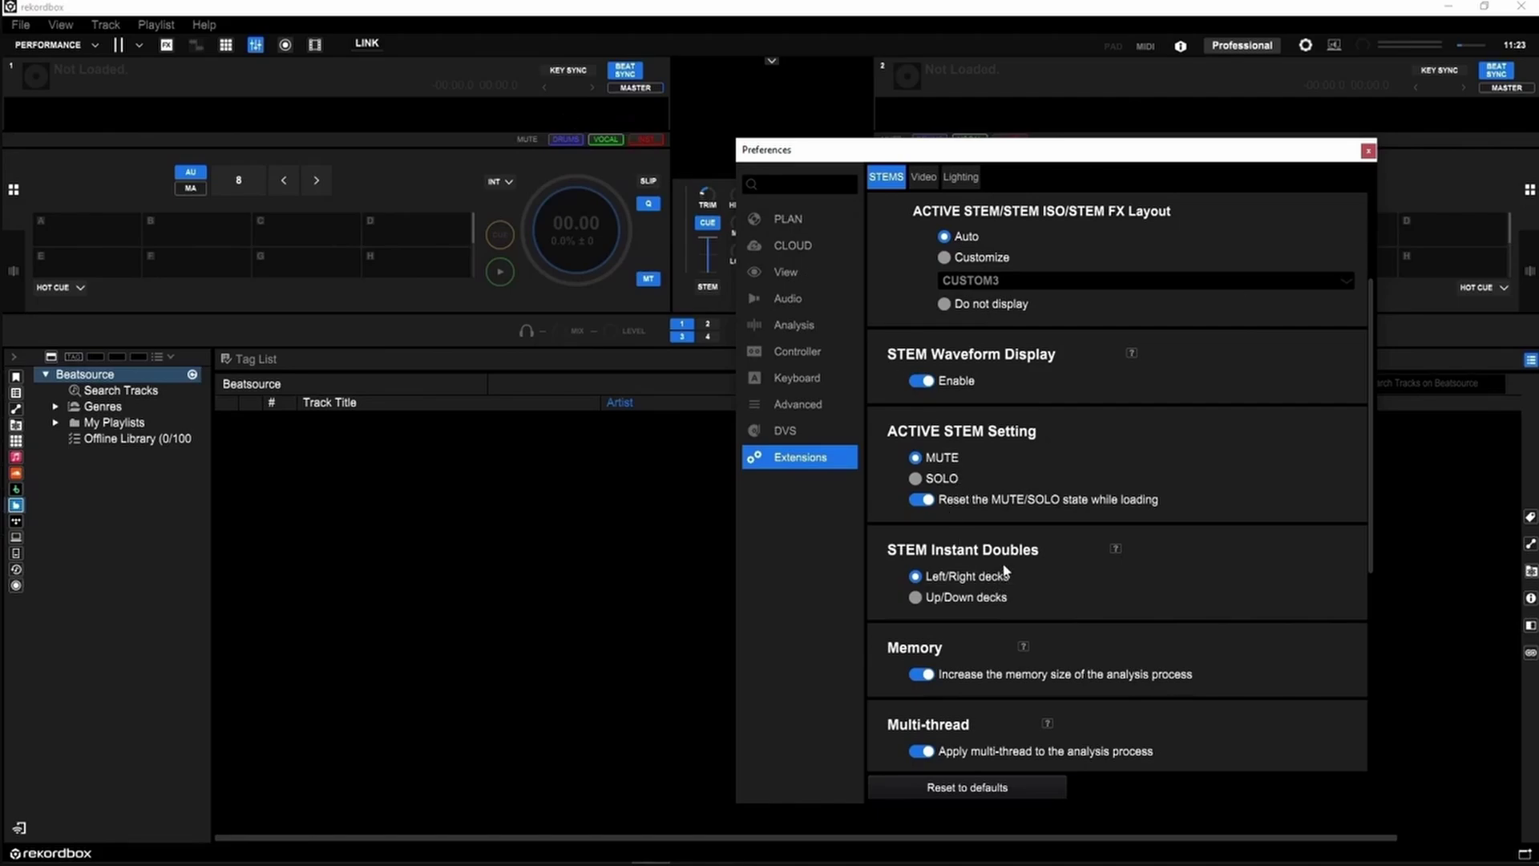
- Scroll further down the STEMS settings toward the Memory option
scroll(1003, 577, down, 1)
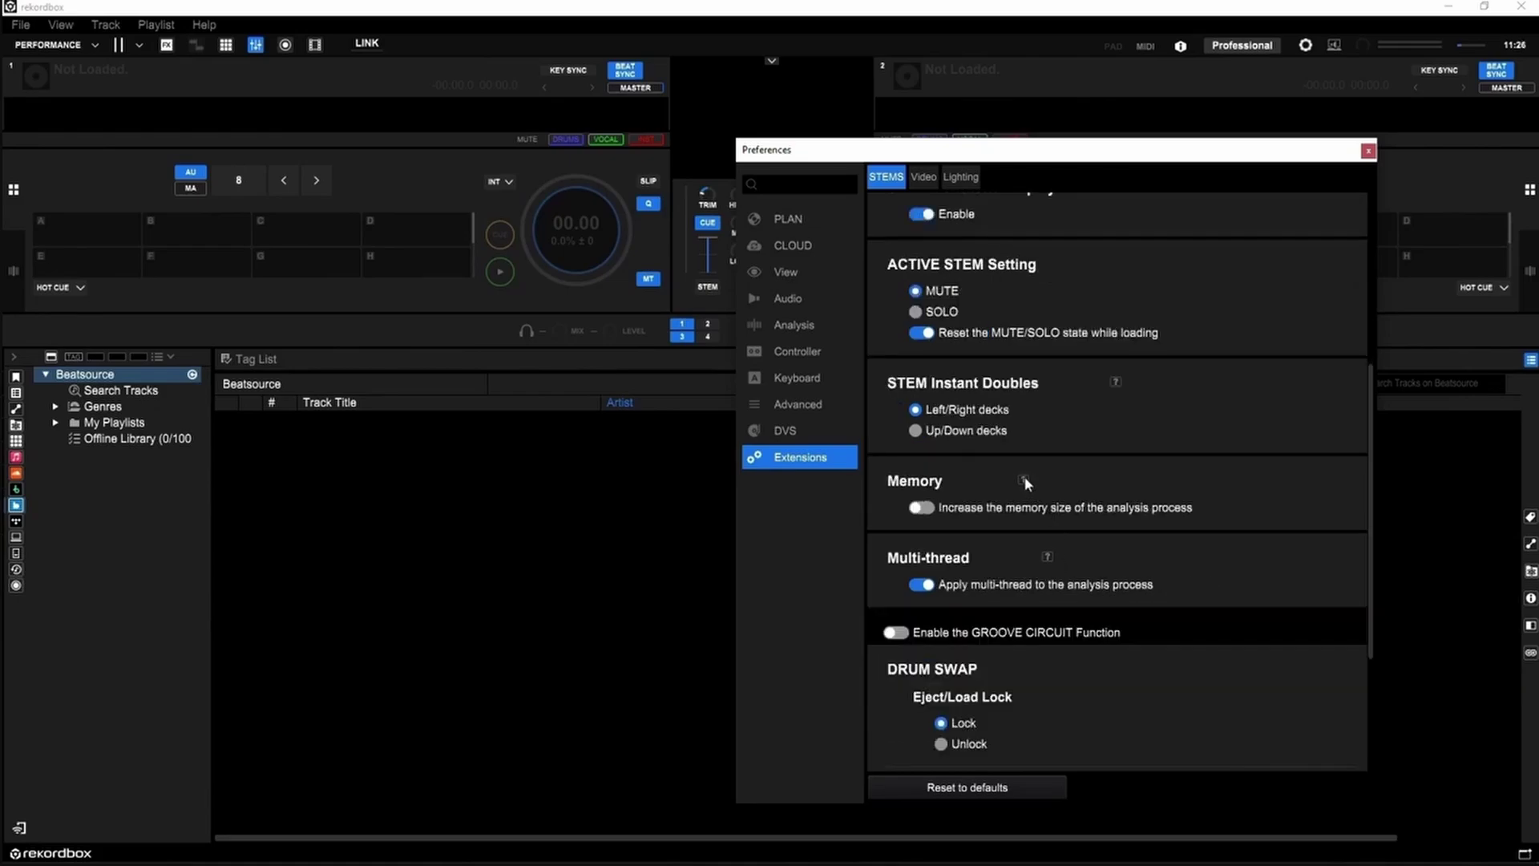
- Read and dismiss the explanations for the memory-size and multi-thread analysis options
click(1023, 478)
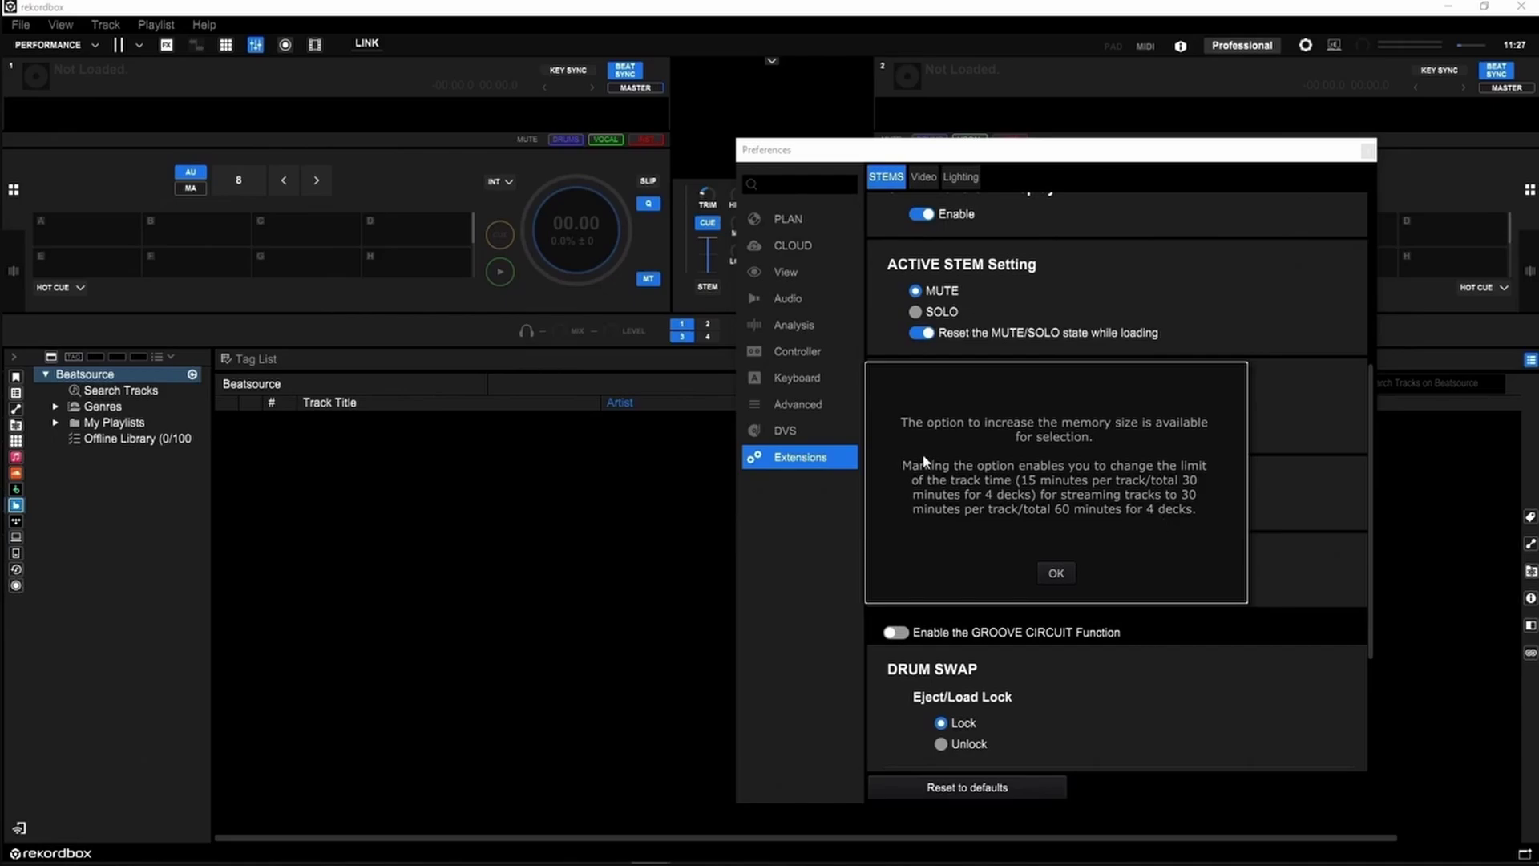
click(1058, 575)
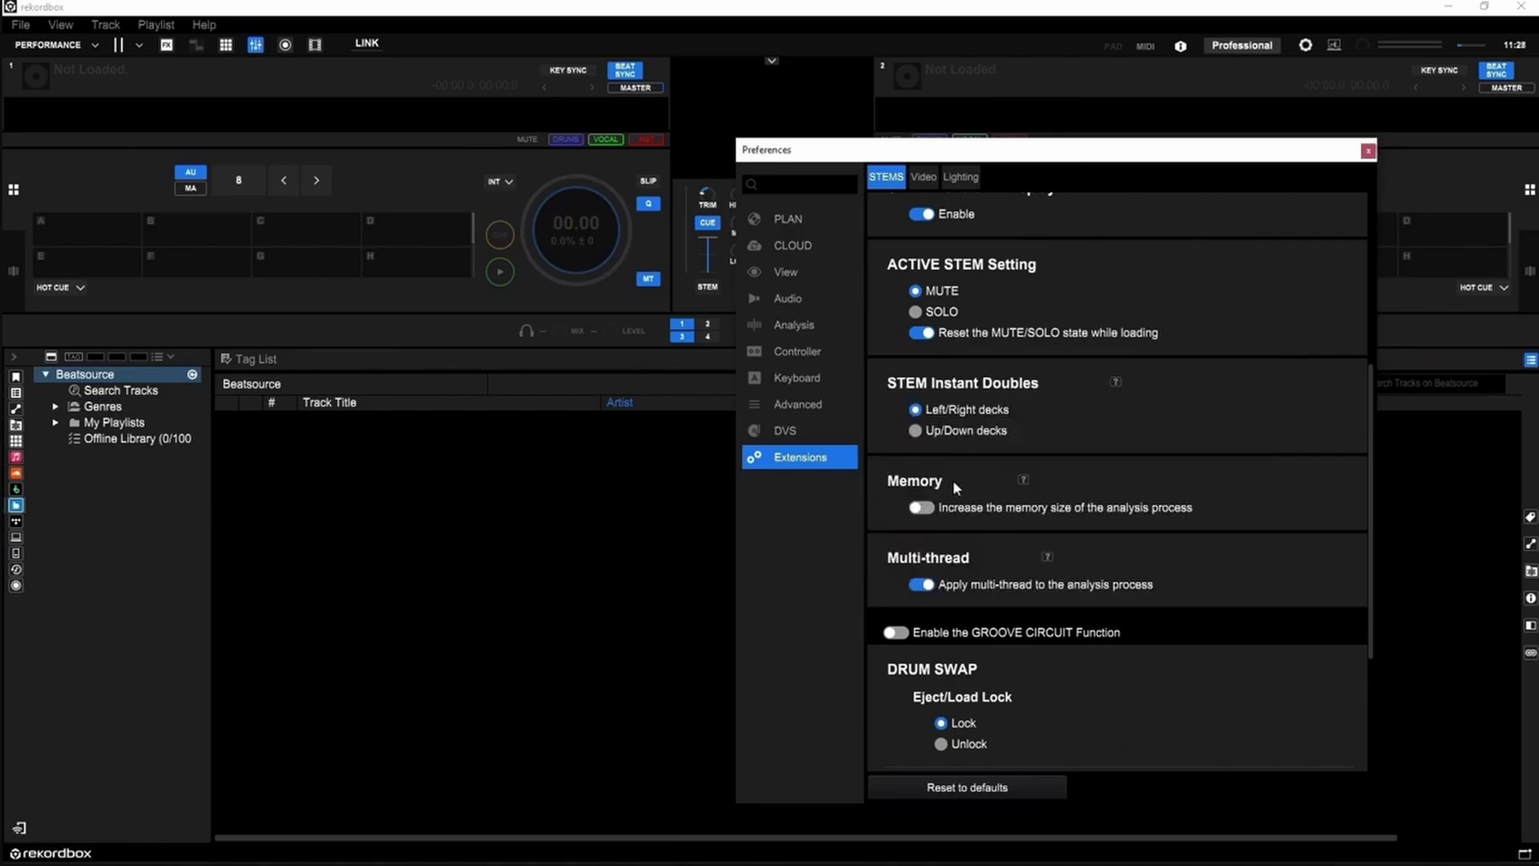
click(1046, 555)
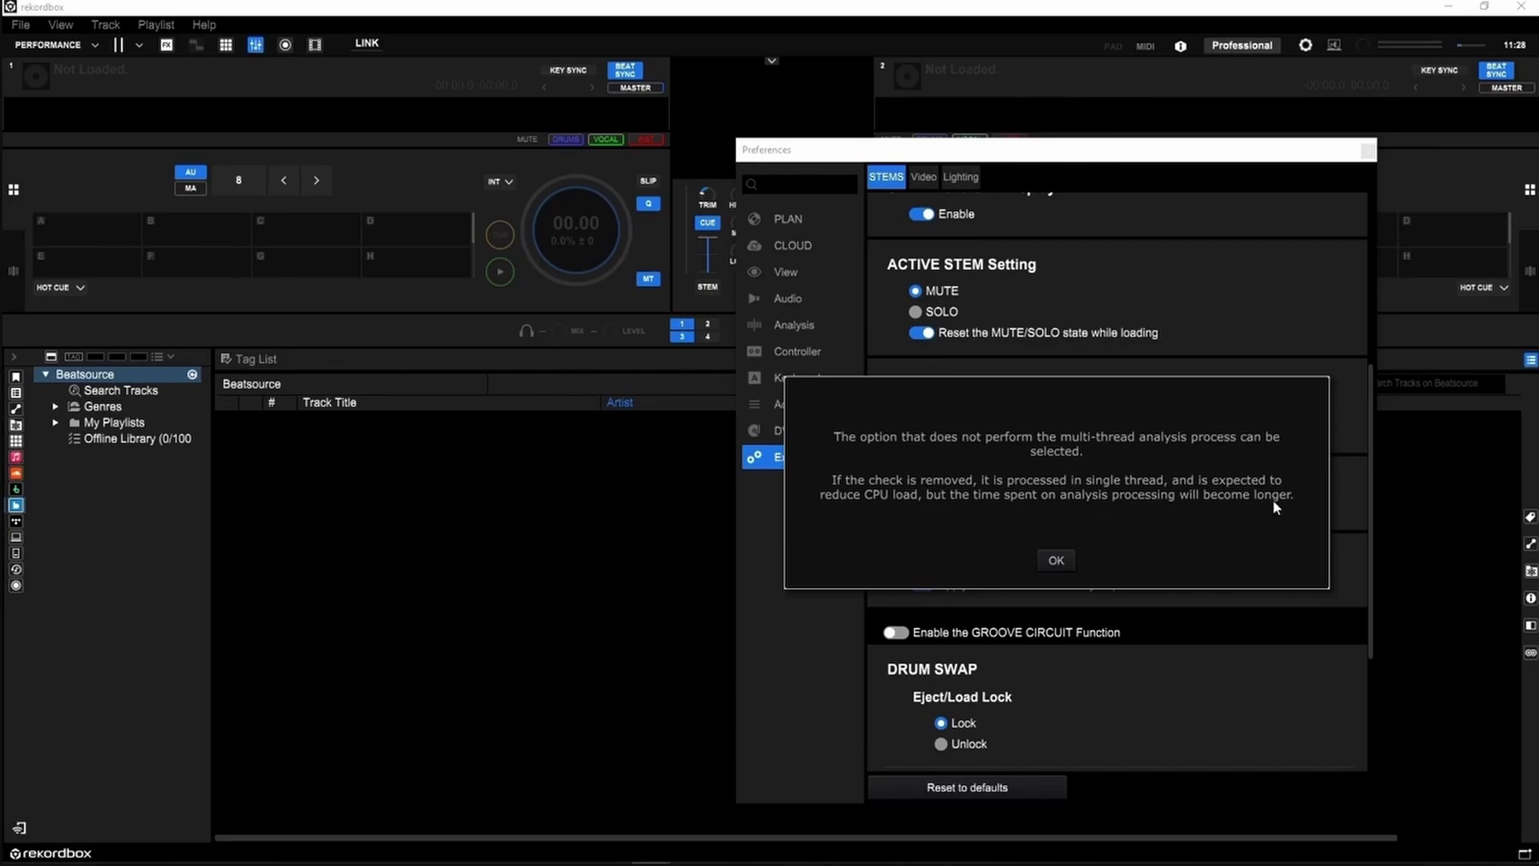
click(1055, 559)
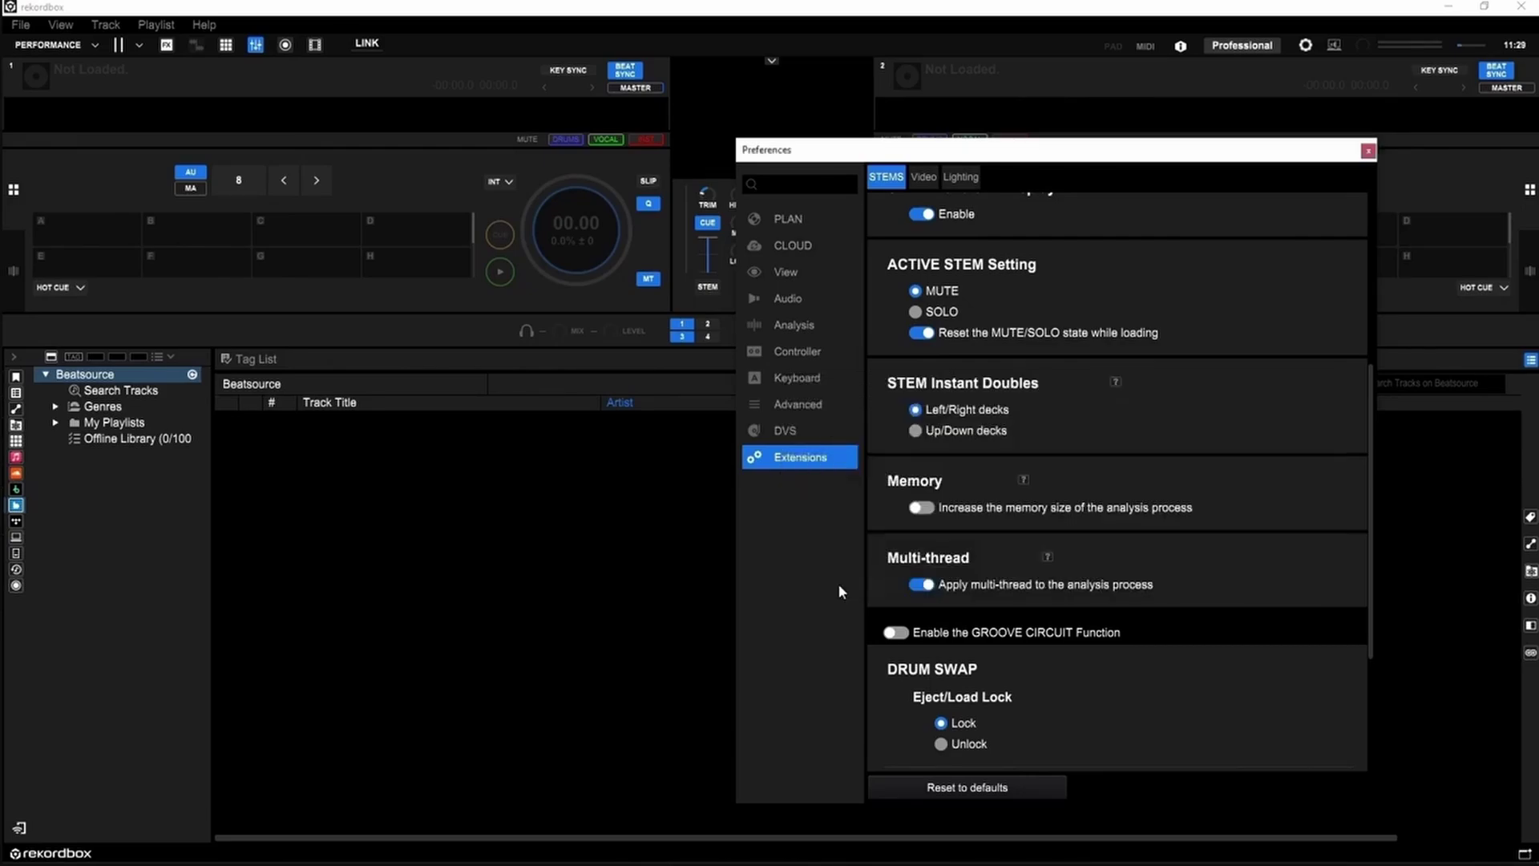
- Scroll down and switch on 'Enable the GROOVE CIRCUIT Function'
scroll(1272, 532, down, 3)
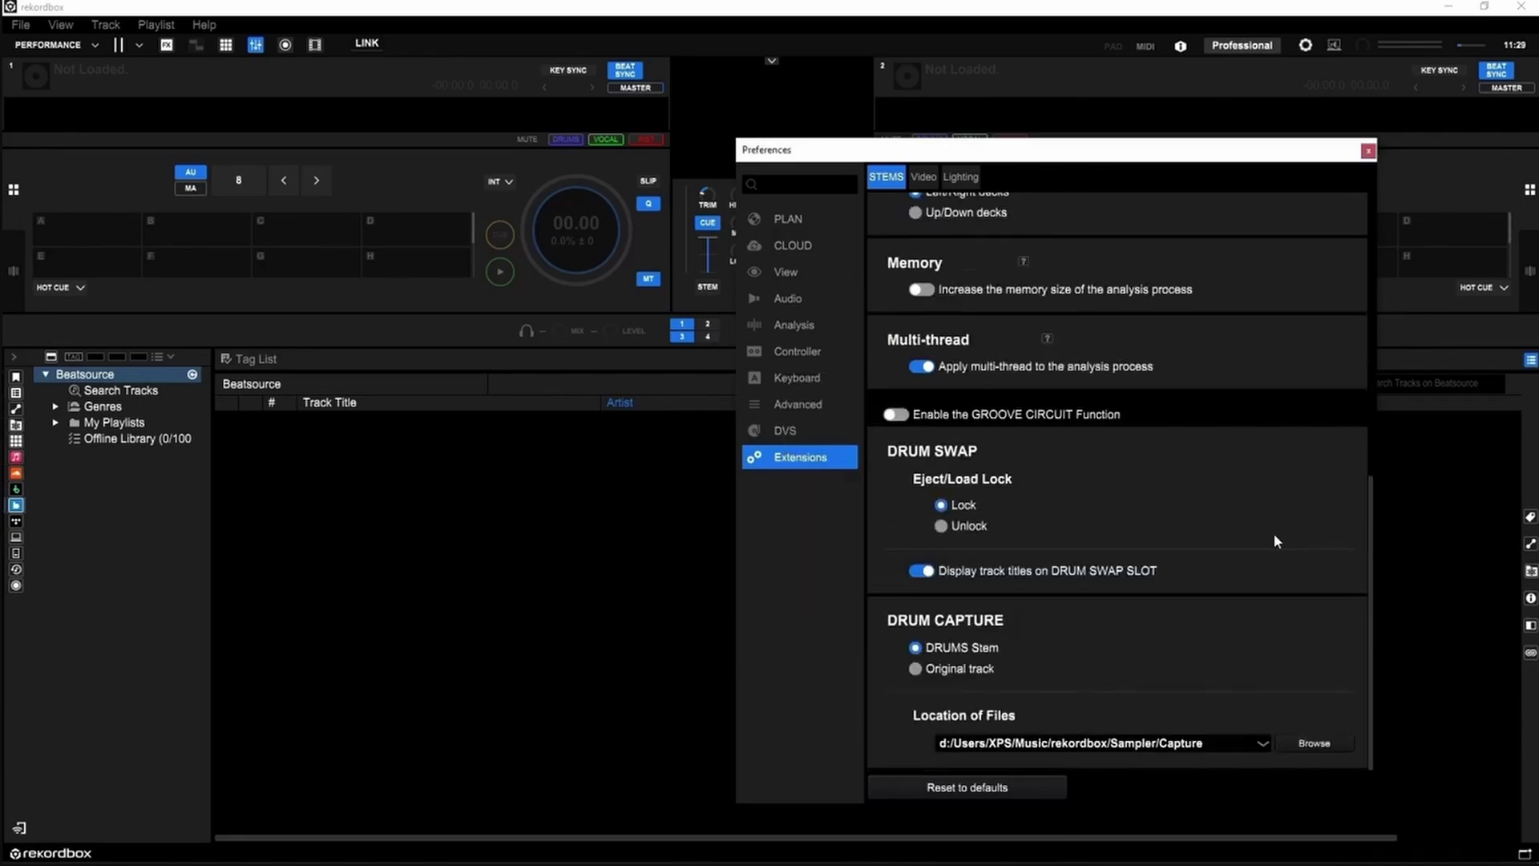
click(896, 414)
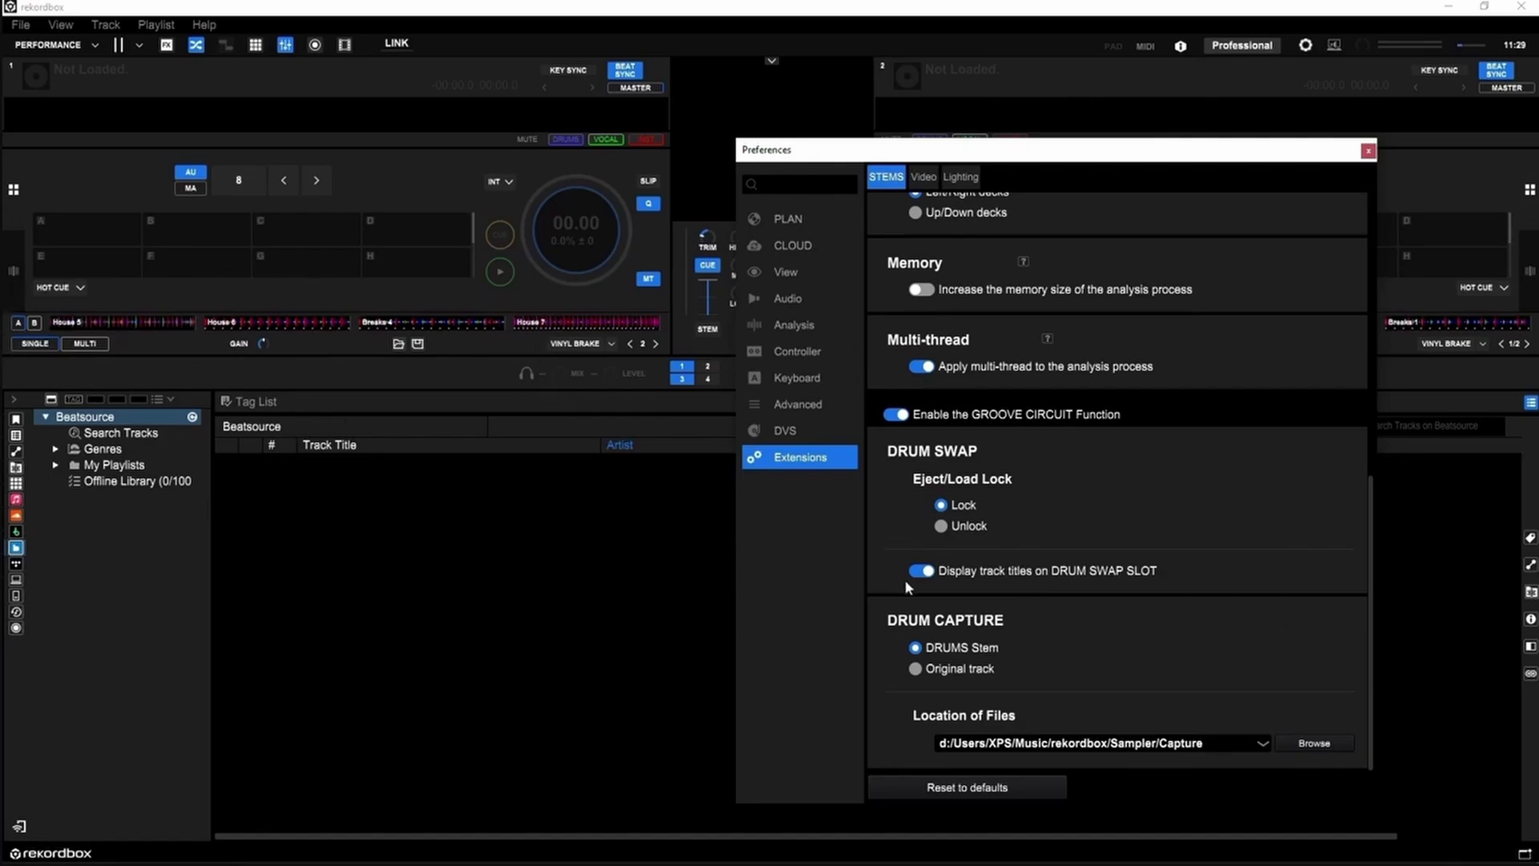
- Switch GROOVE CIRCUIT off and back on, then shift Preferences aside to uncover both decks
click(897, 415)
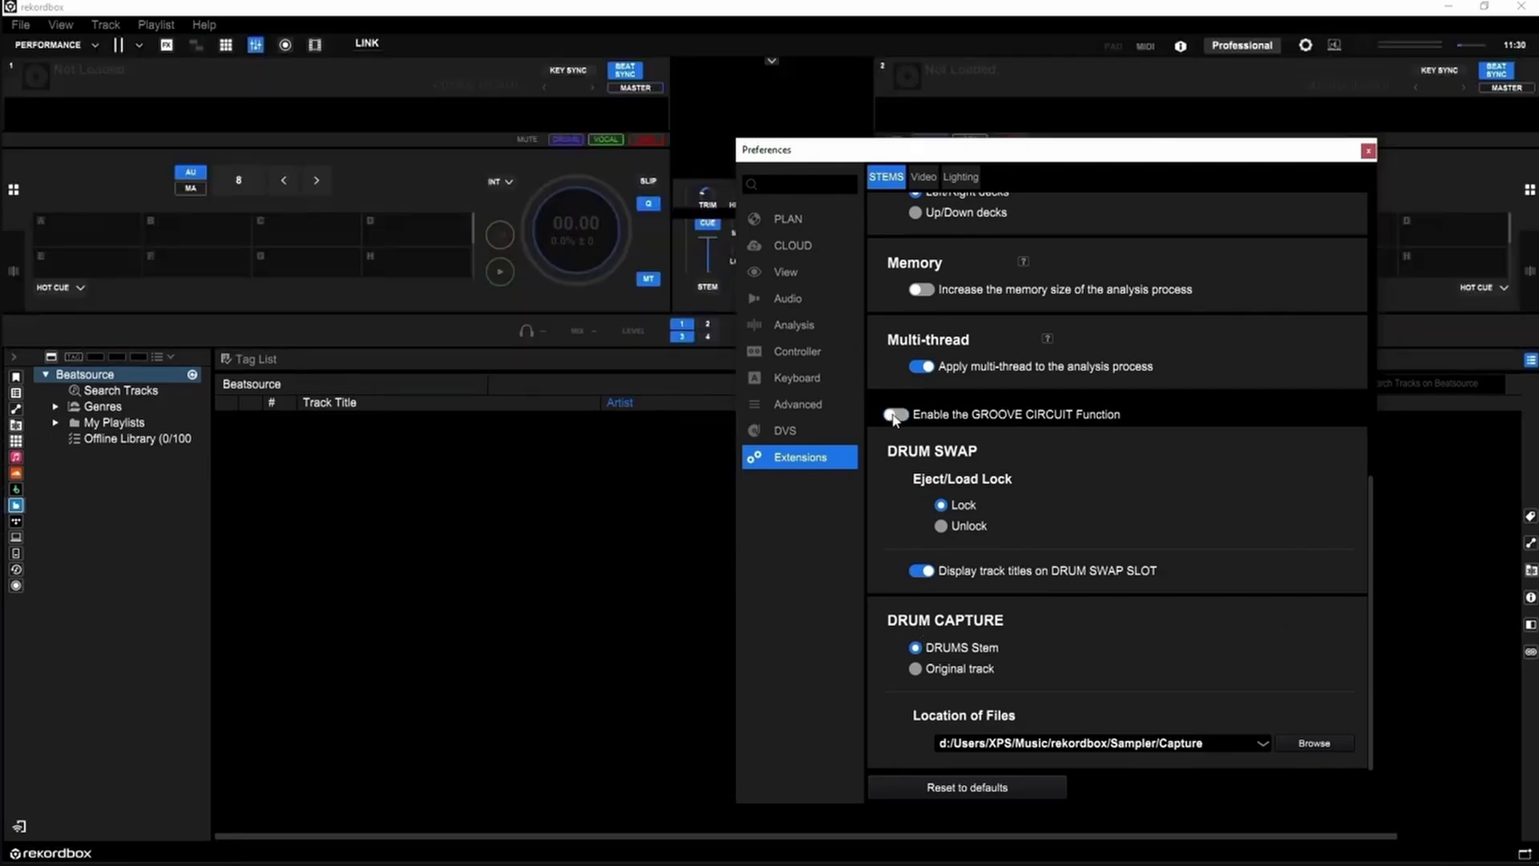
click(896, 415)
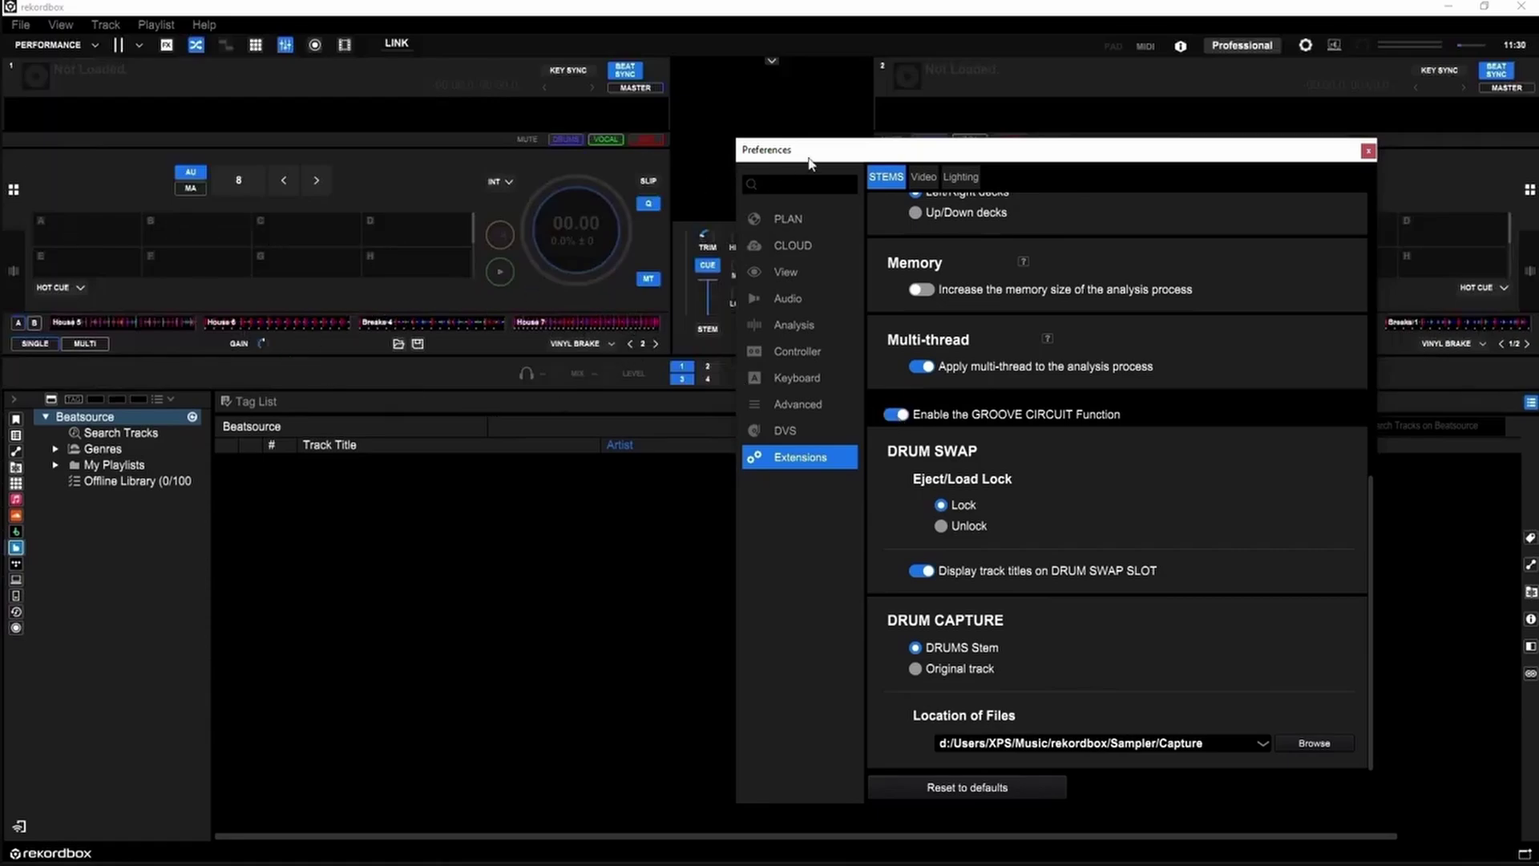
drag(857, 154, 327, 192)
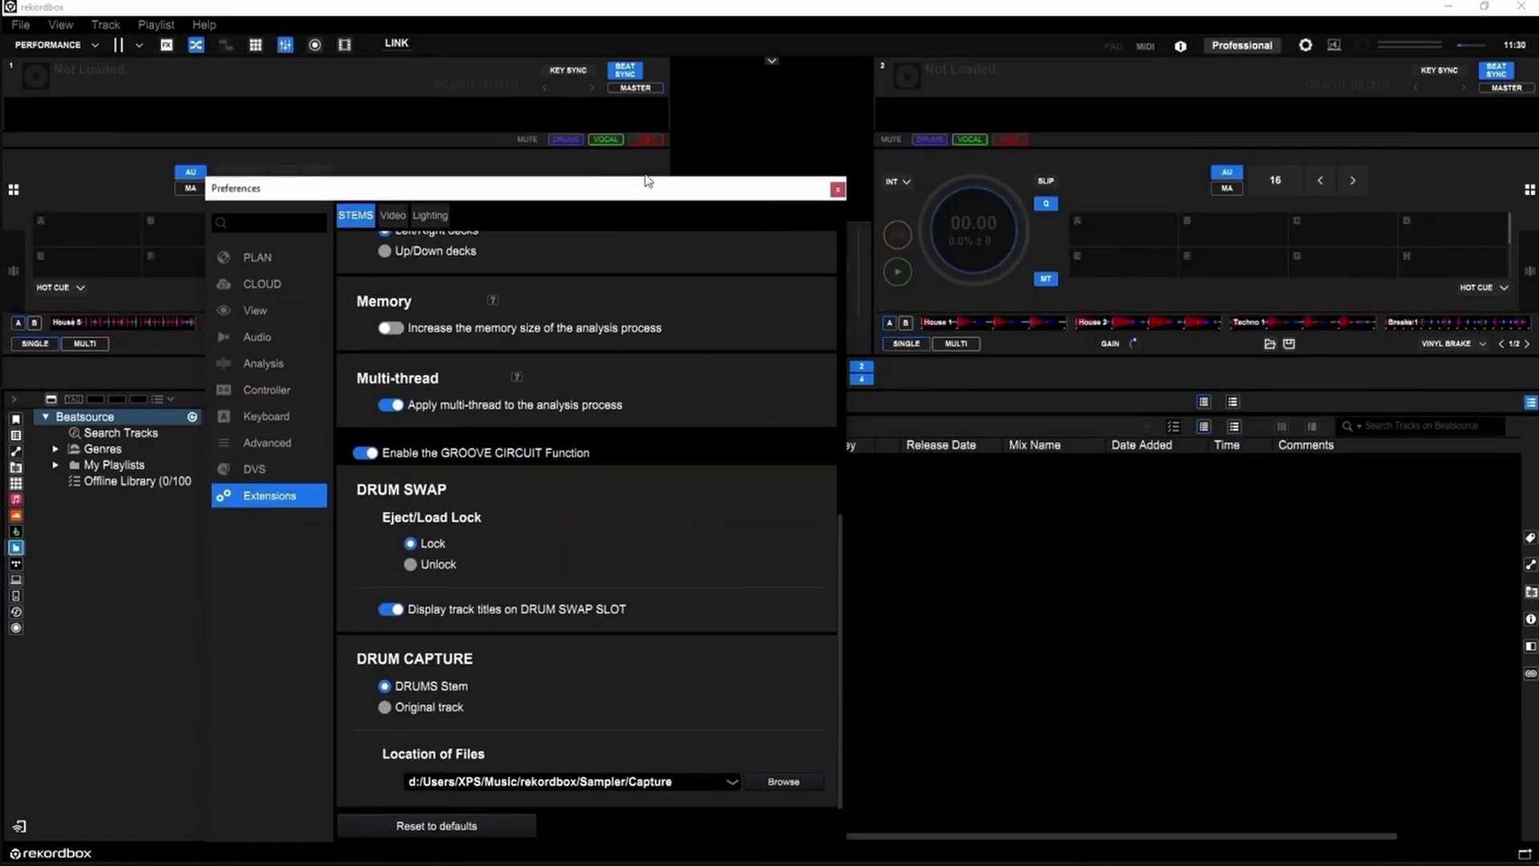
drag(656, 195, 1080, 190)
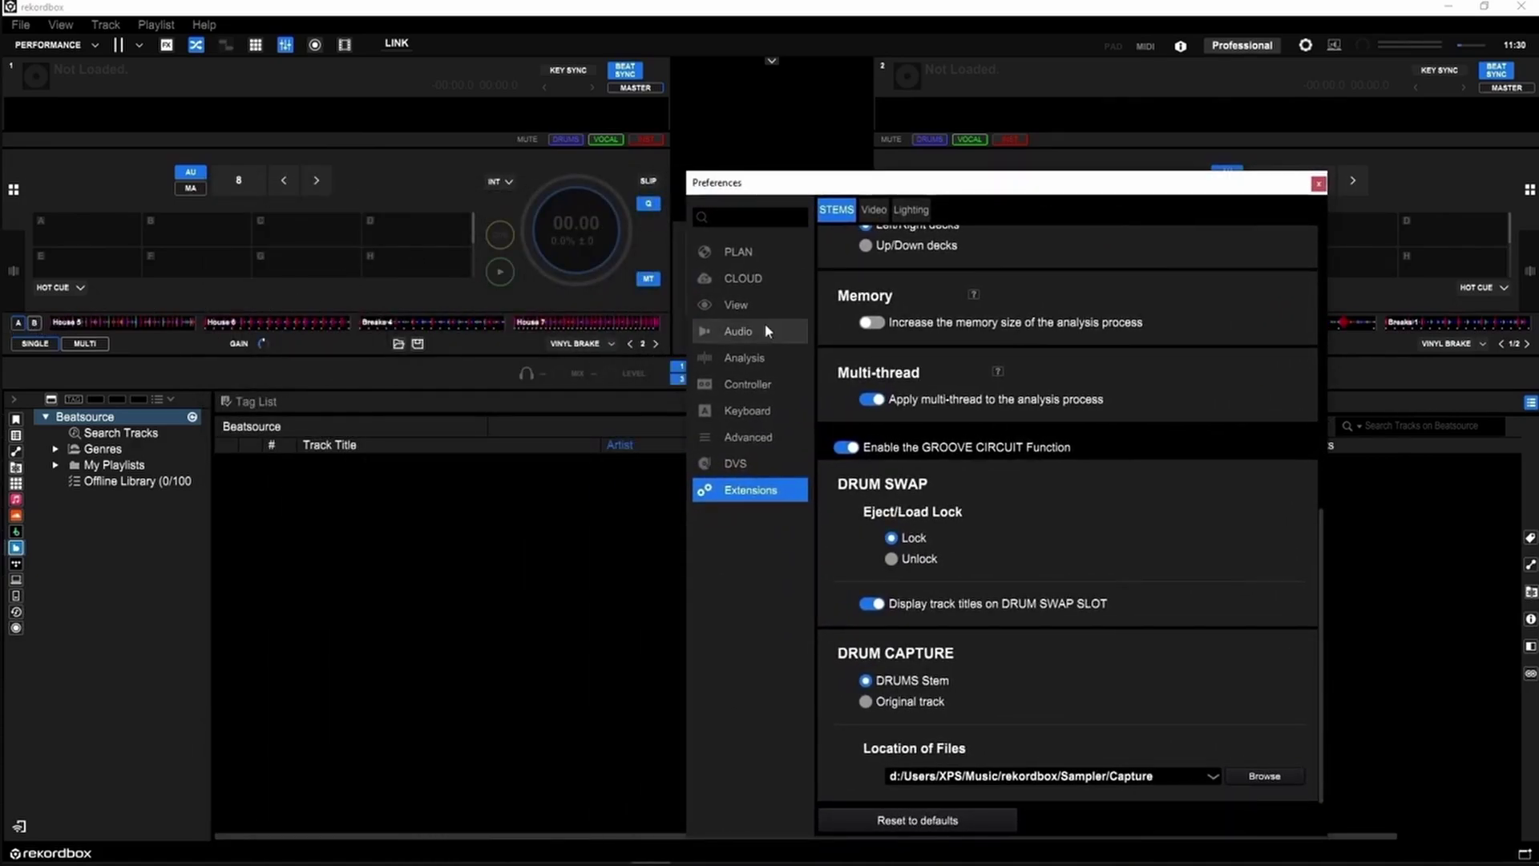
- Close Preferences, return deck 1's sampler to the House set, and switch it to MULTI
click(1318, 183)
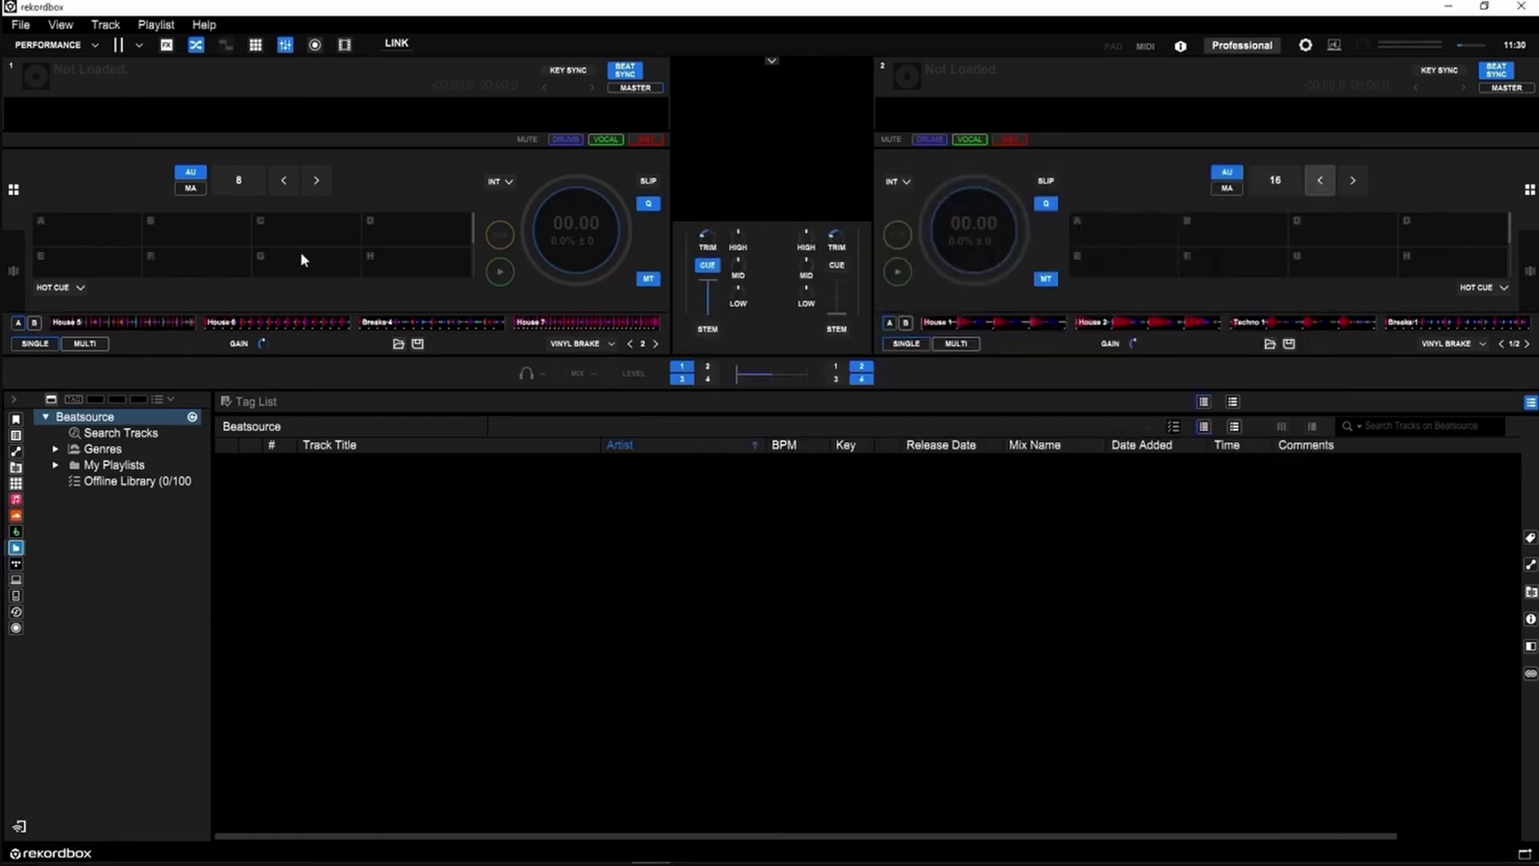
click(35, 323)
click(18, 323)
click(35, 323)
click(18, 323)
click(87, 344)
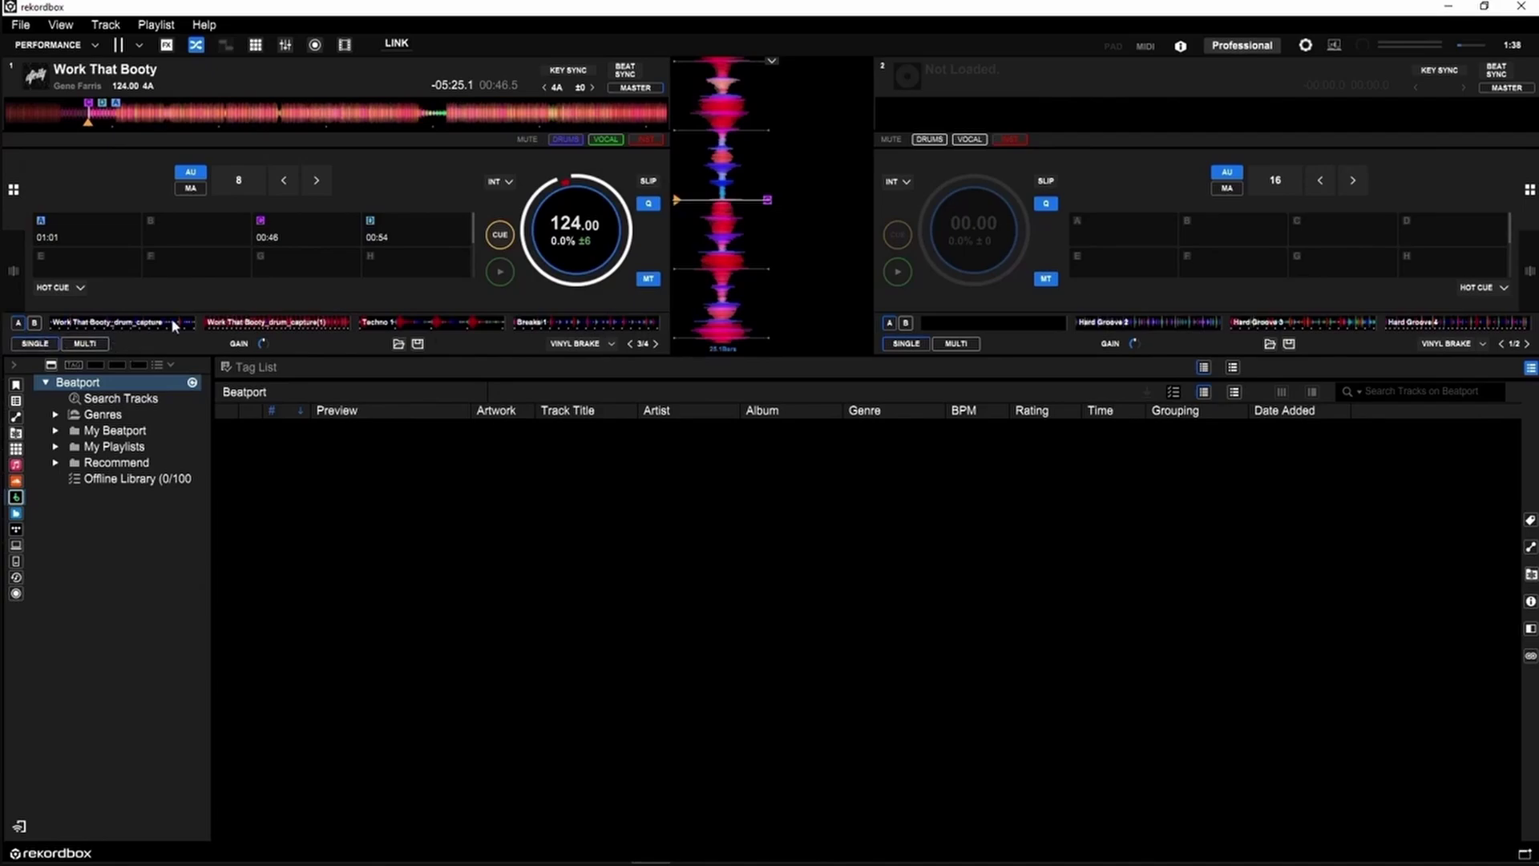
- Play Work That Booty, capture its drums into the second sampler slot, set MULTI, then stop
click(500, 272)
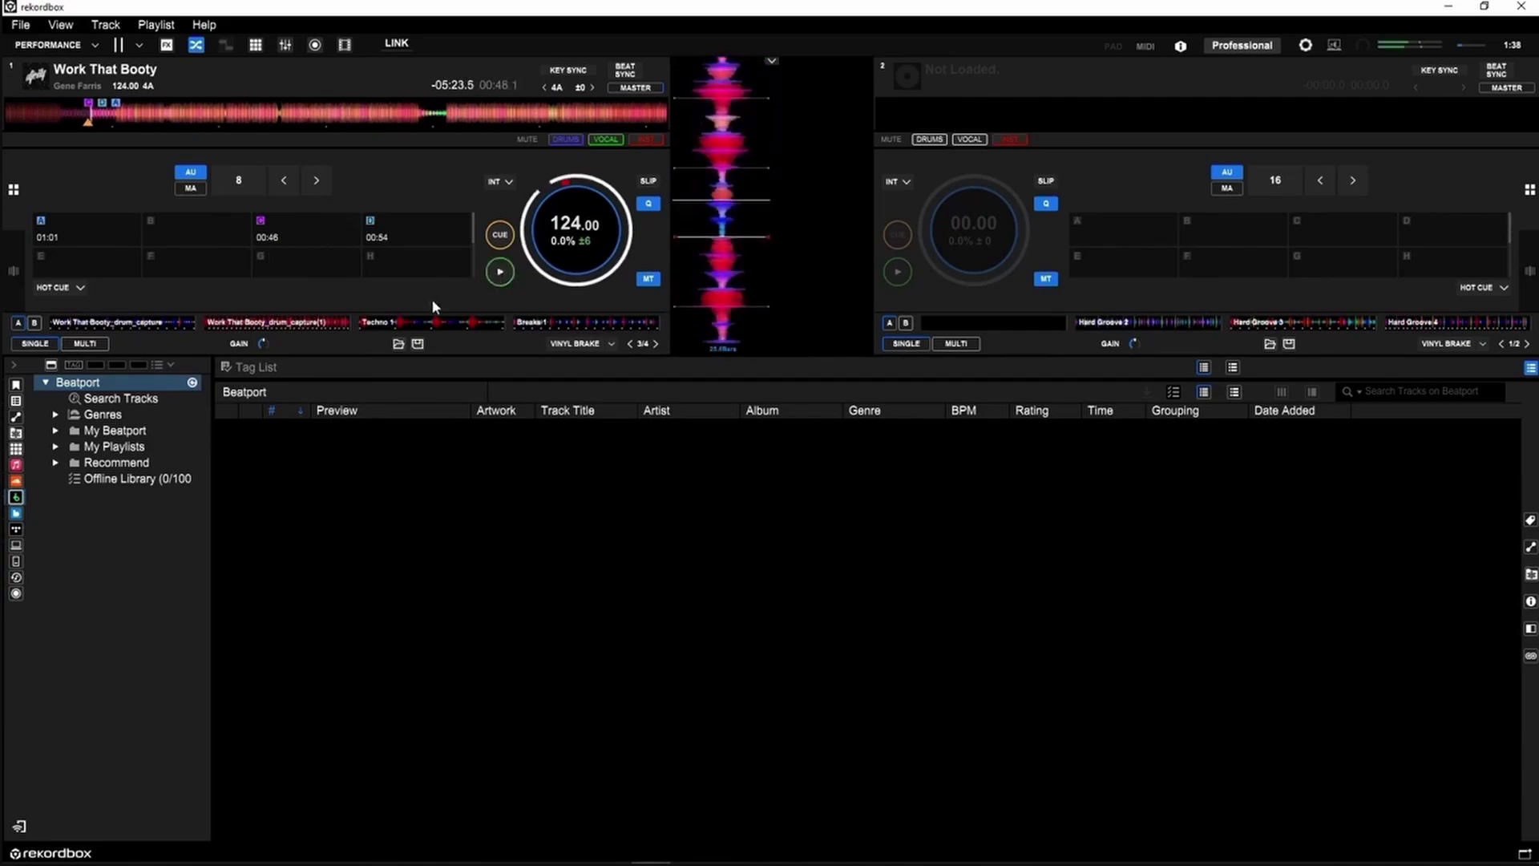
mouse_move(235, 329)
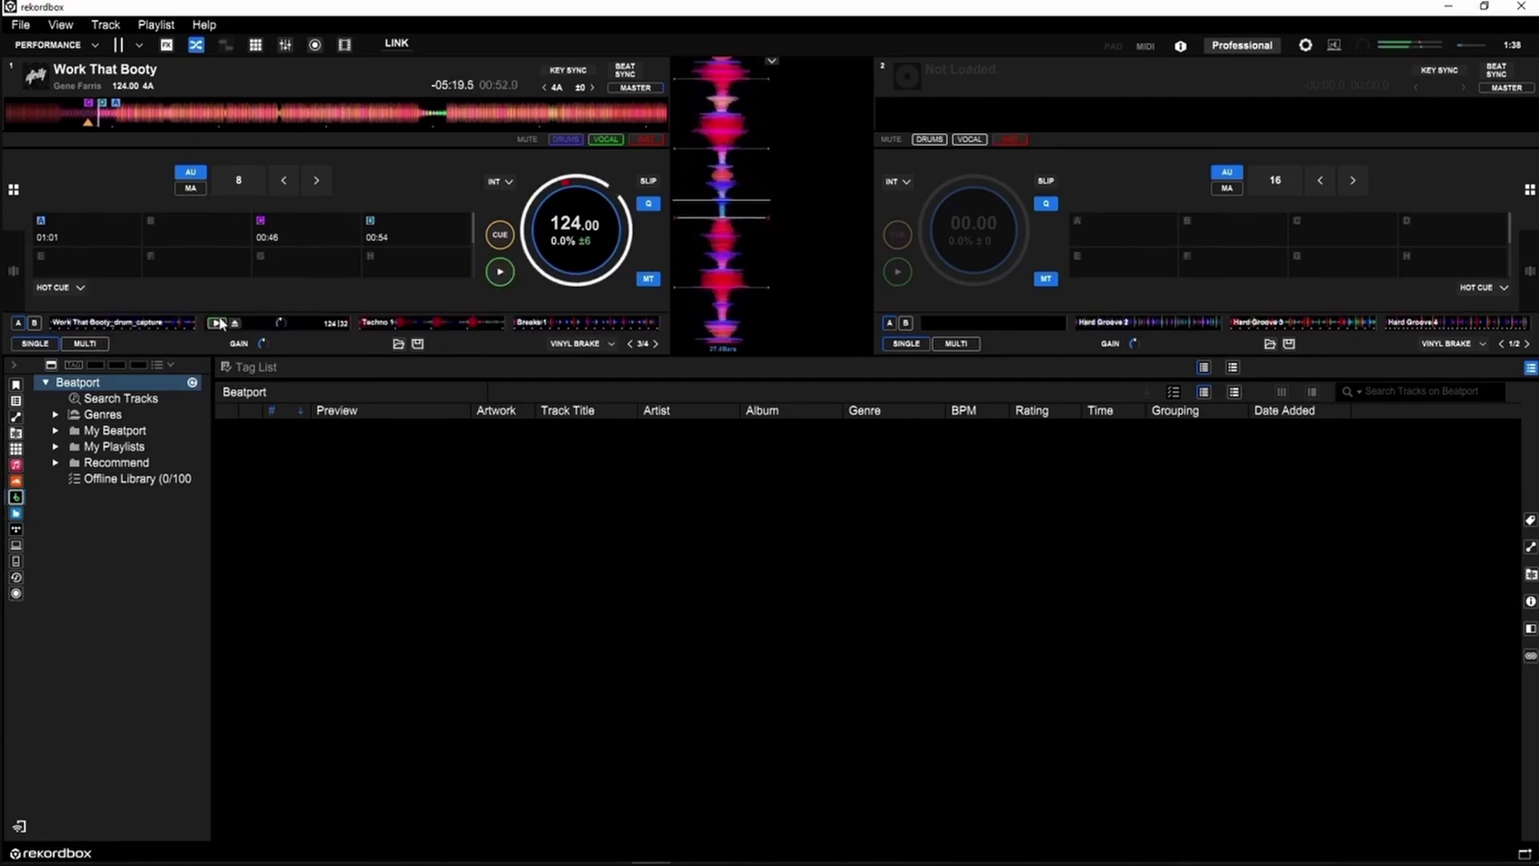
click(218, 323)
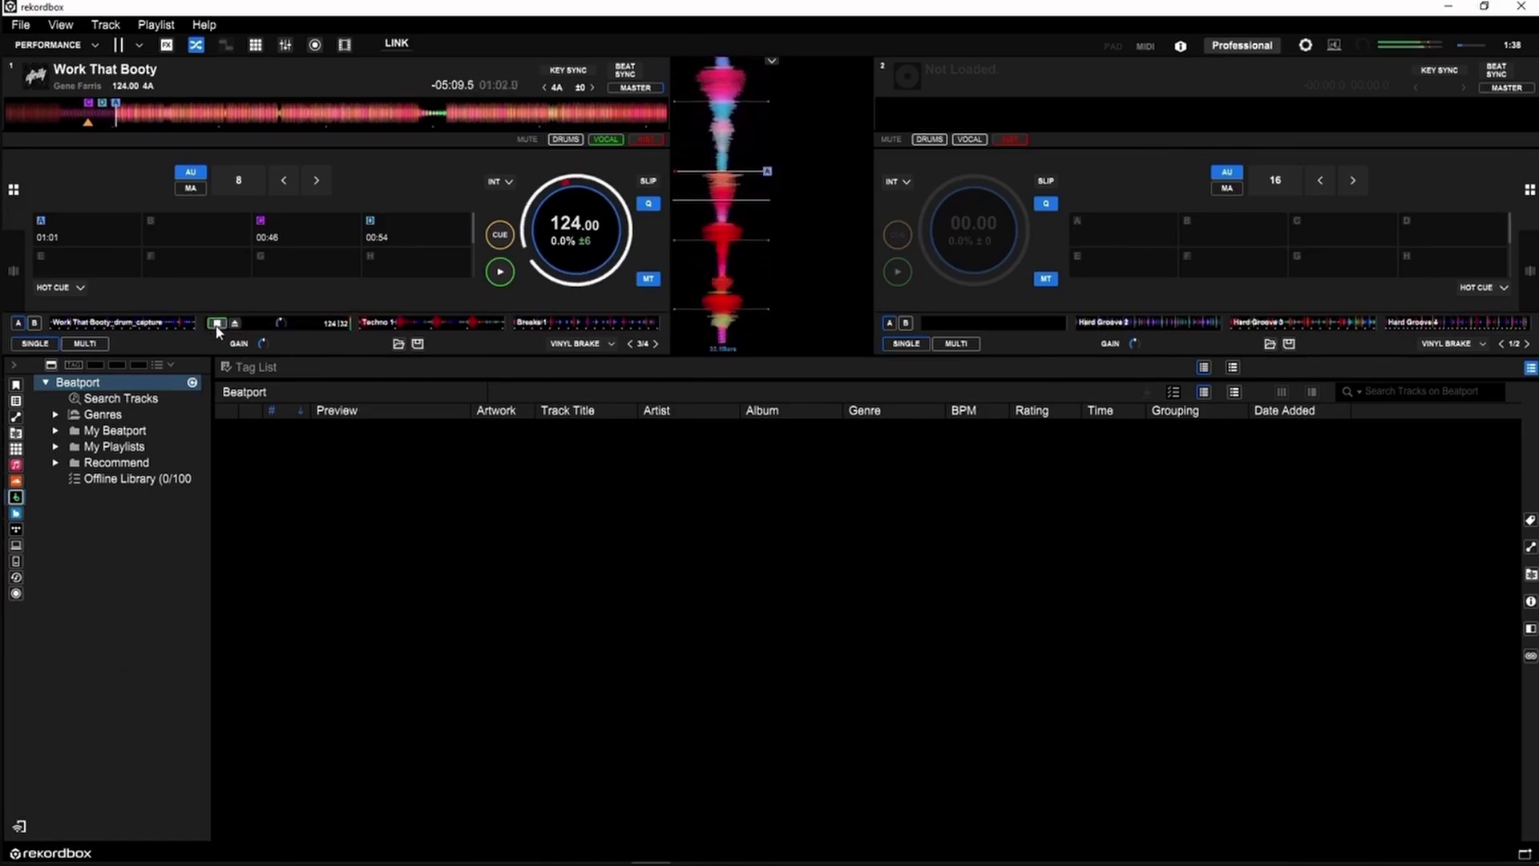
click(216, 323)
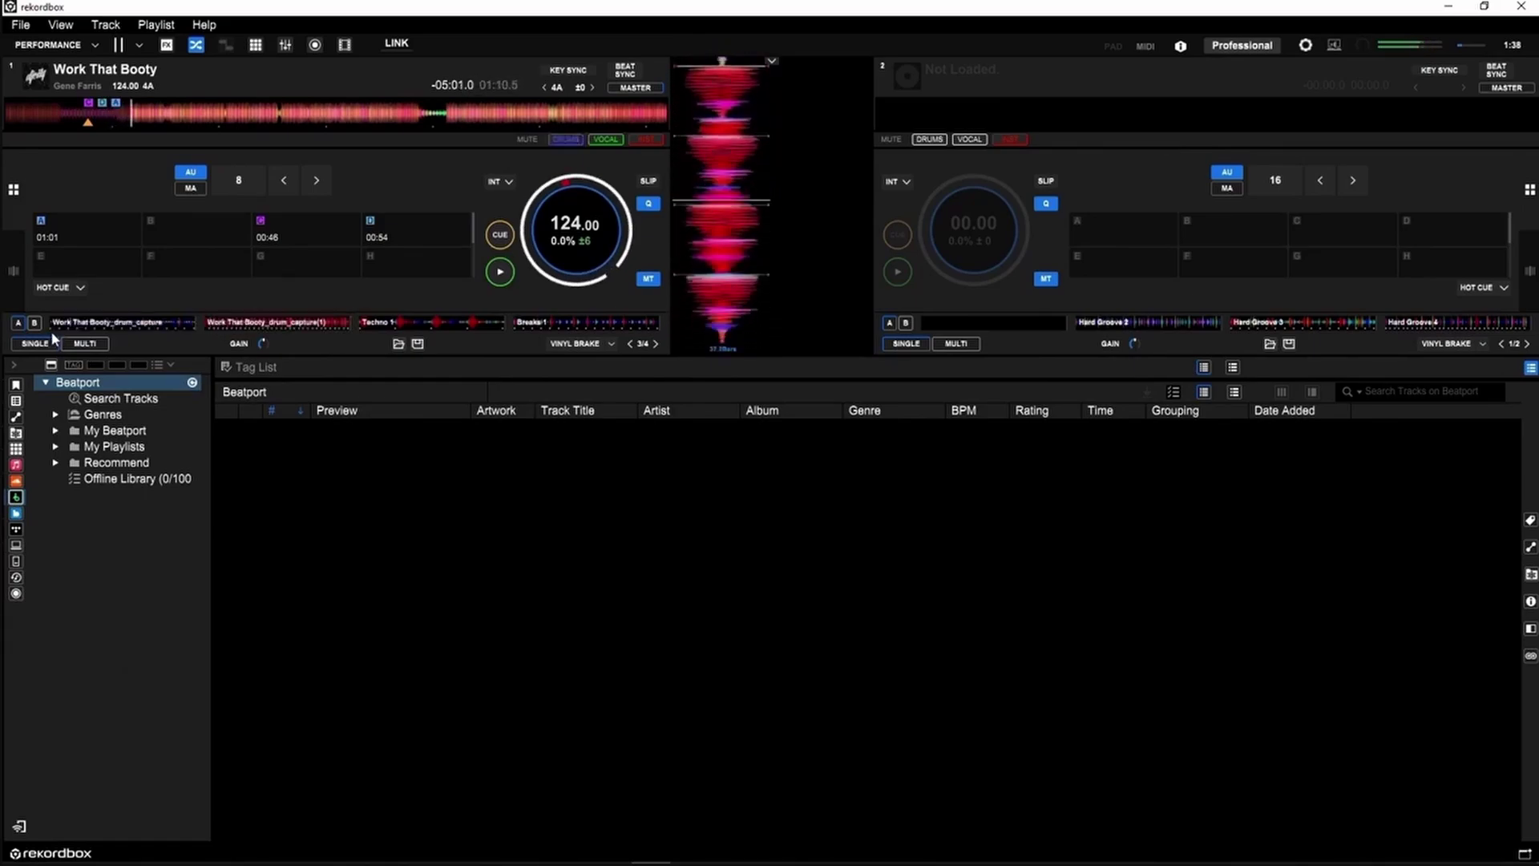
click(86, 344)
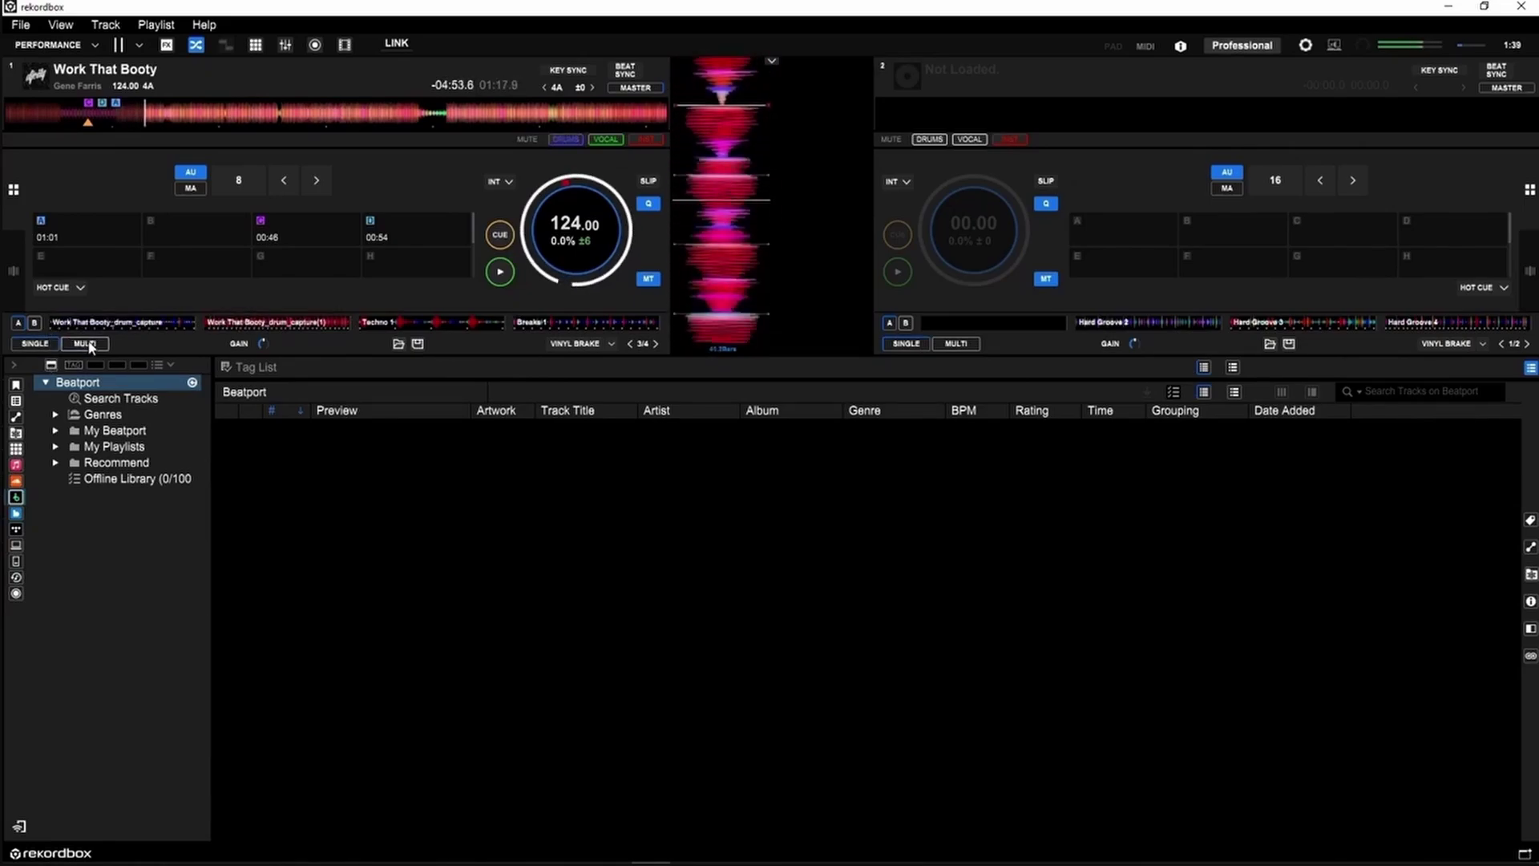
click(499, 271)
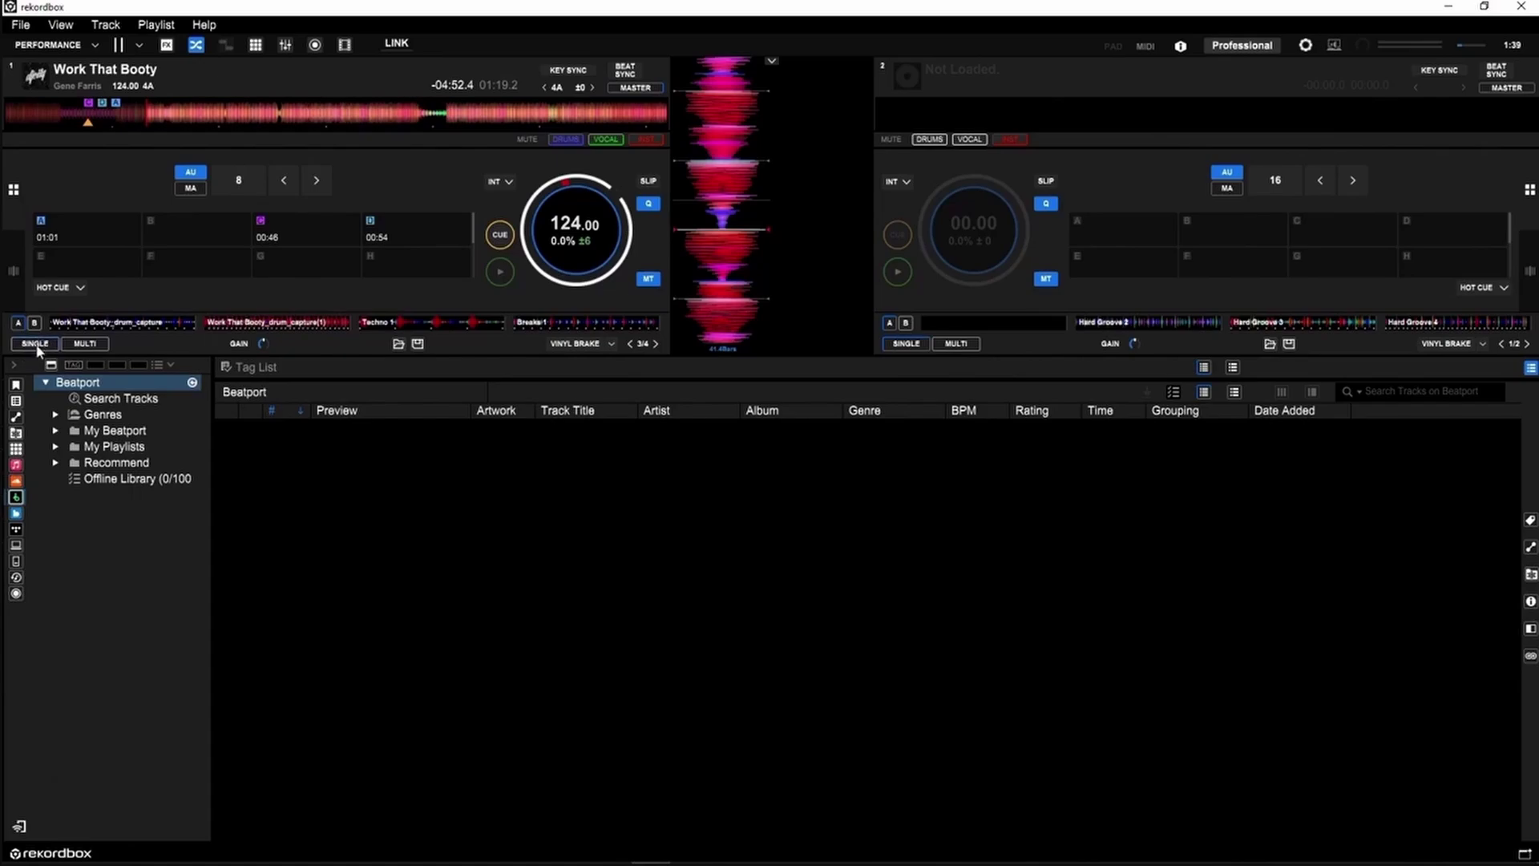
mouse_move(103, 330)
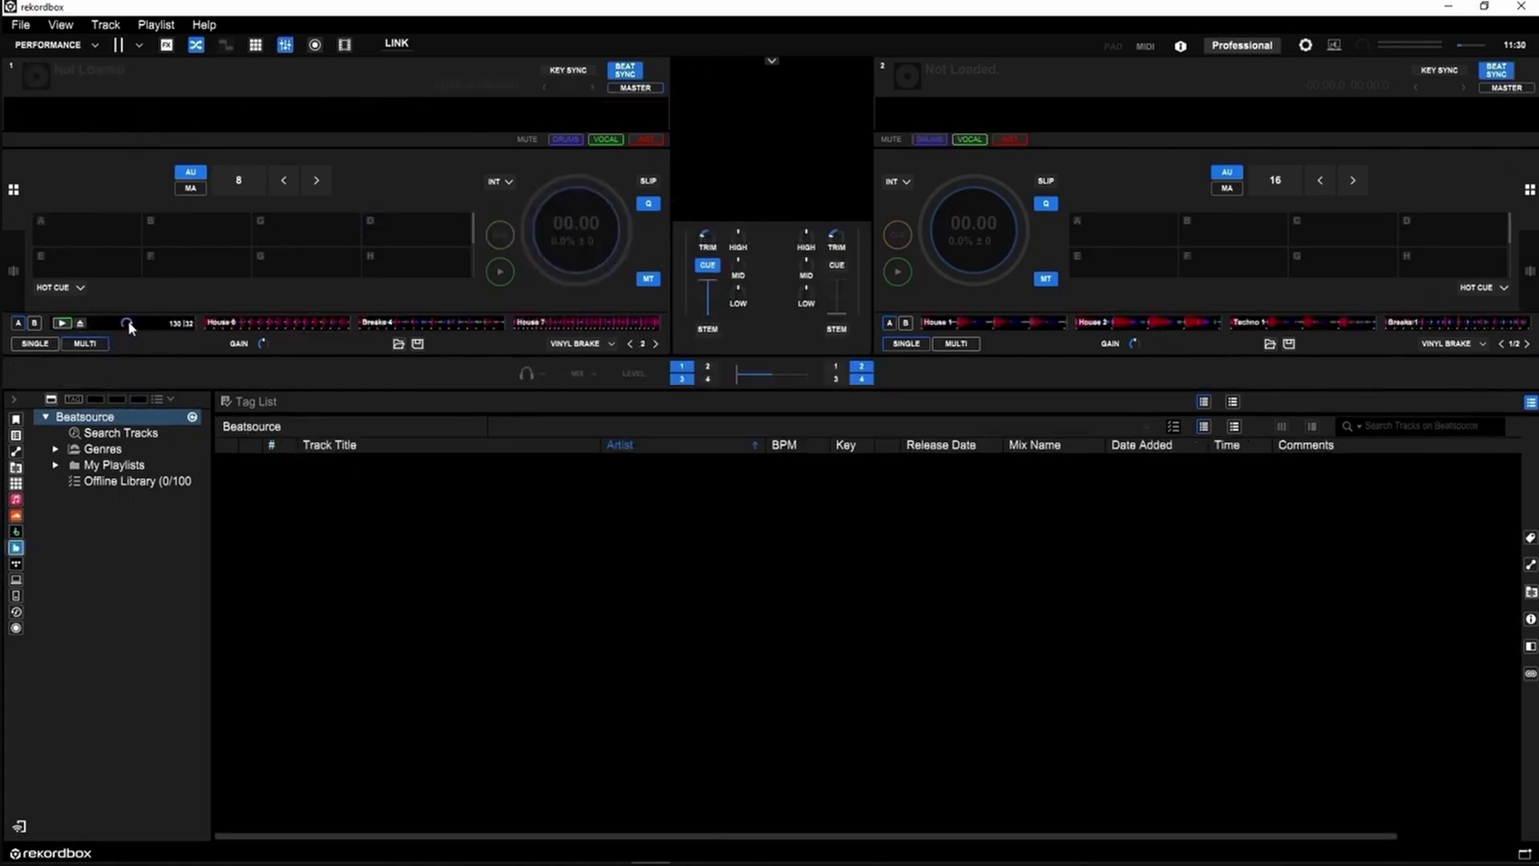
- Play deck 1's first sampler slot sample, then open Preferences at the STEMS settings
click(69, 324)
click(1307, 46)
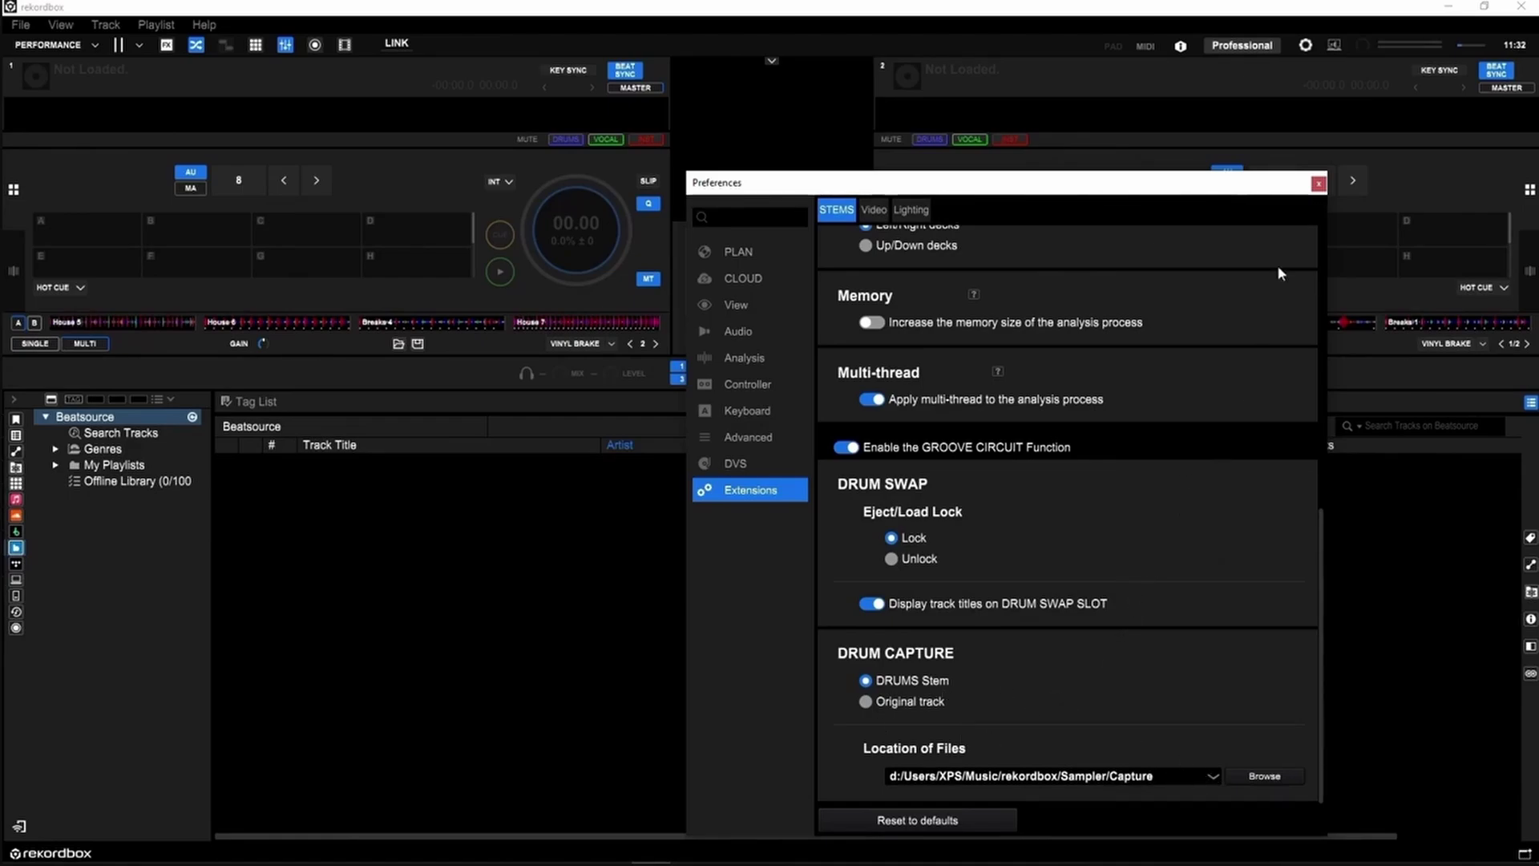
- Scroll through the STEMS settings, checking GROOVE CIRCUIT and DRUM SWAP SLOT title options
scroll(1064, 574, up, 10)
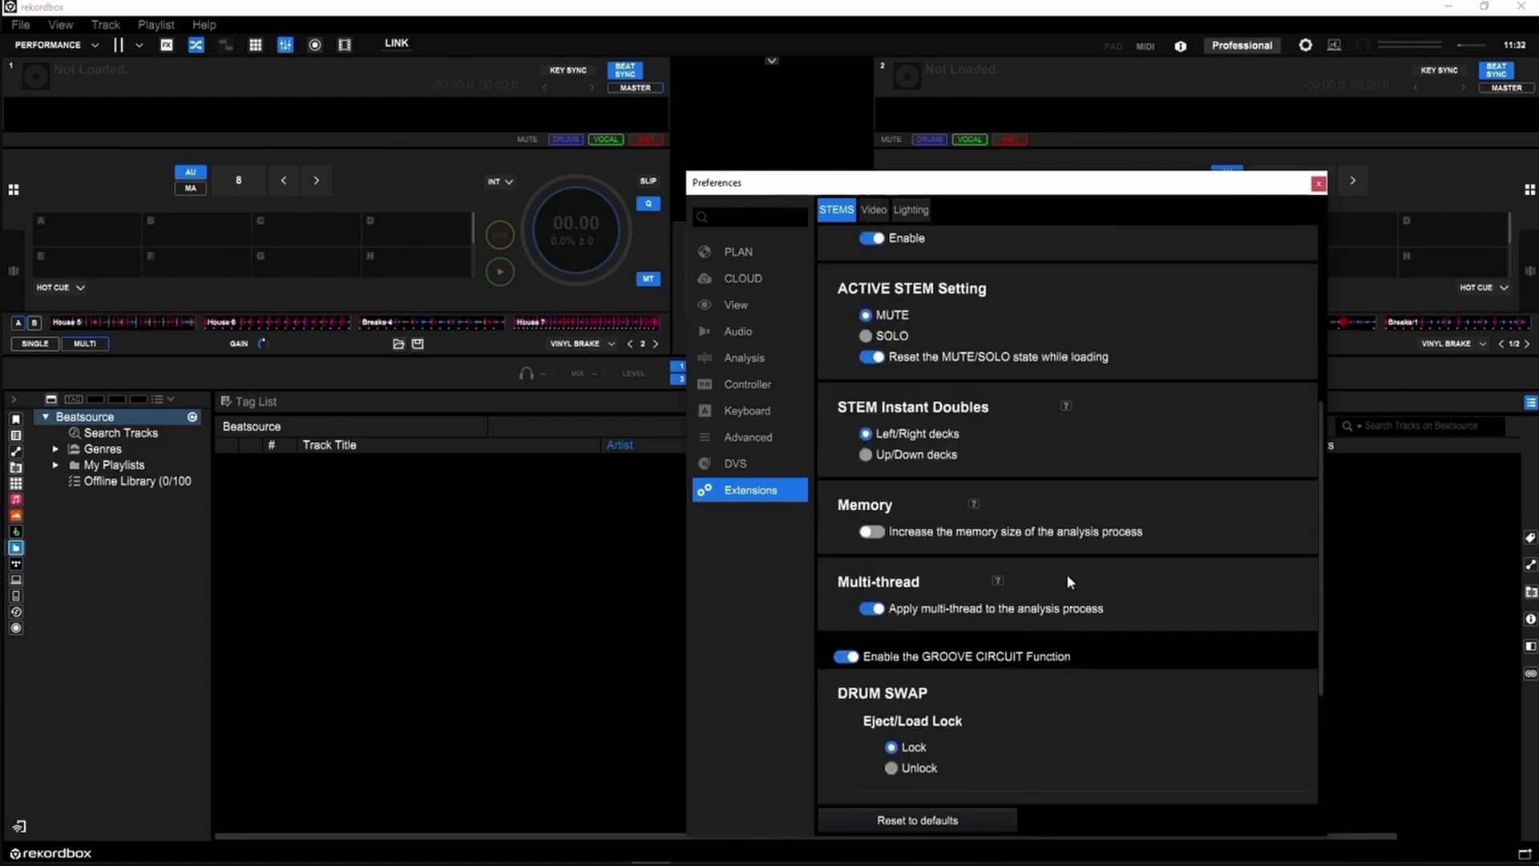
scroll(1070, 570, up, 2)
scroll(1074, 556, down, 8)
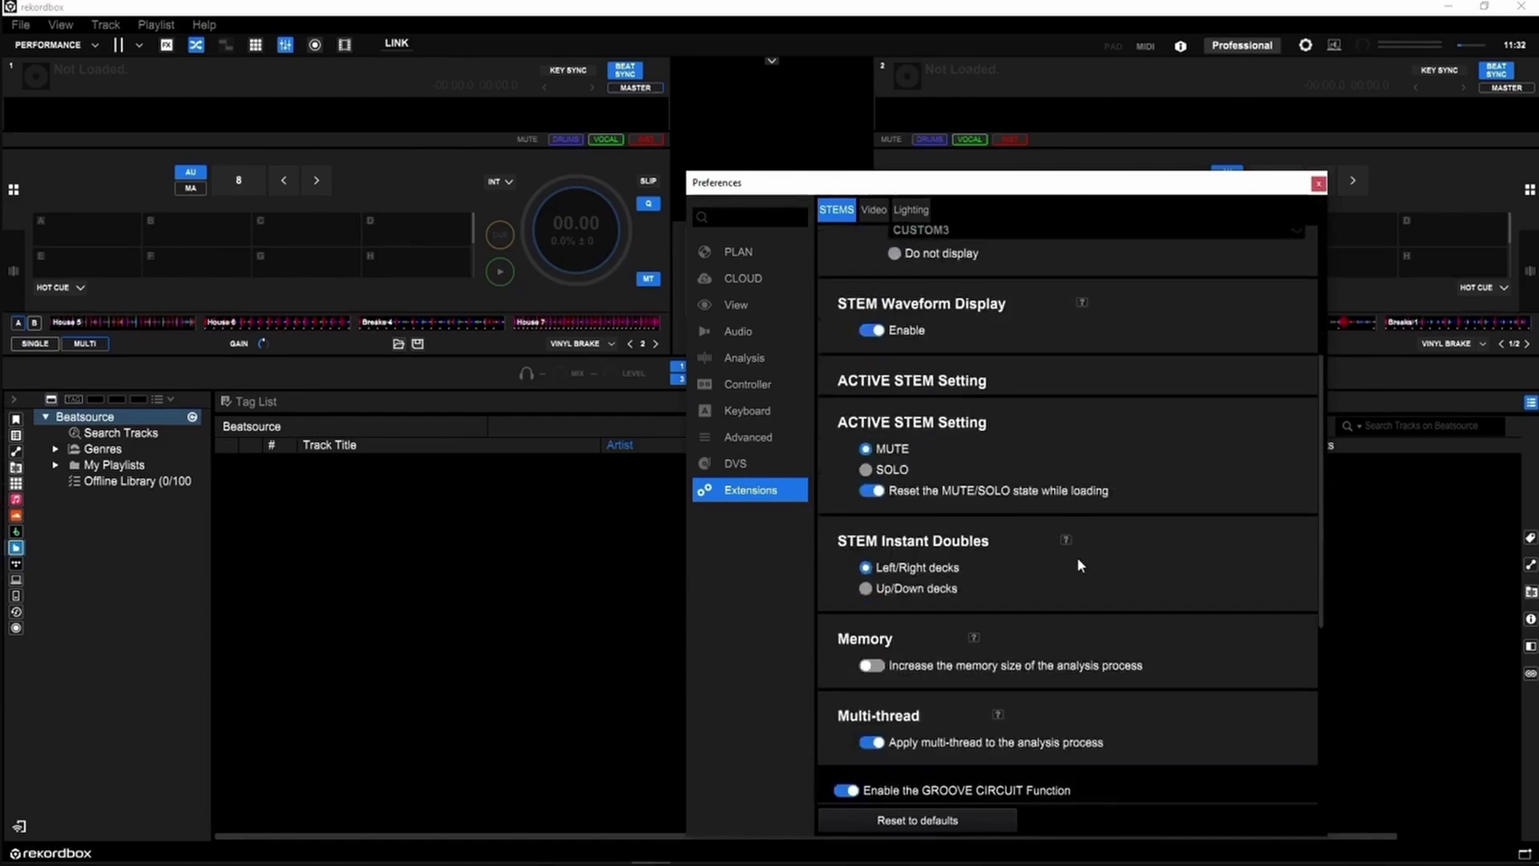
scroll(1209, 607, down, 2)
scroll(1209, 605, up, 10)
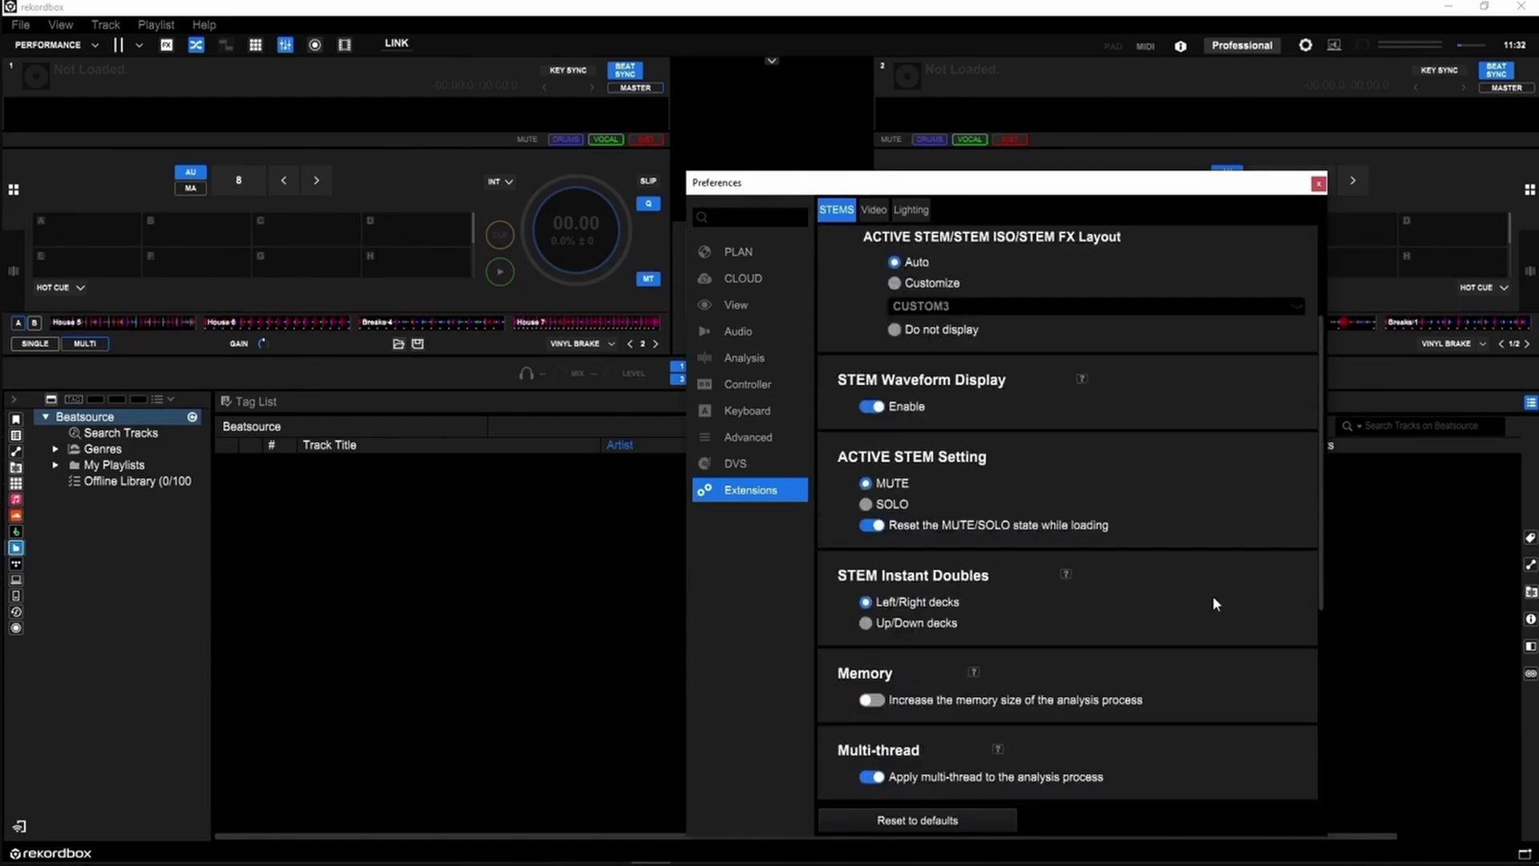
drag(1099, 187, 1075, 120)
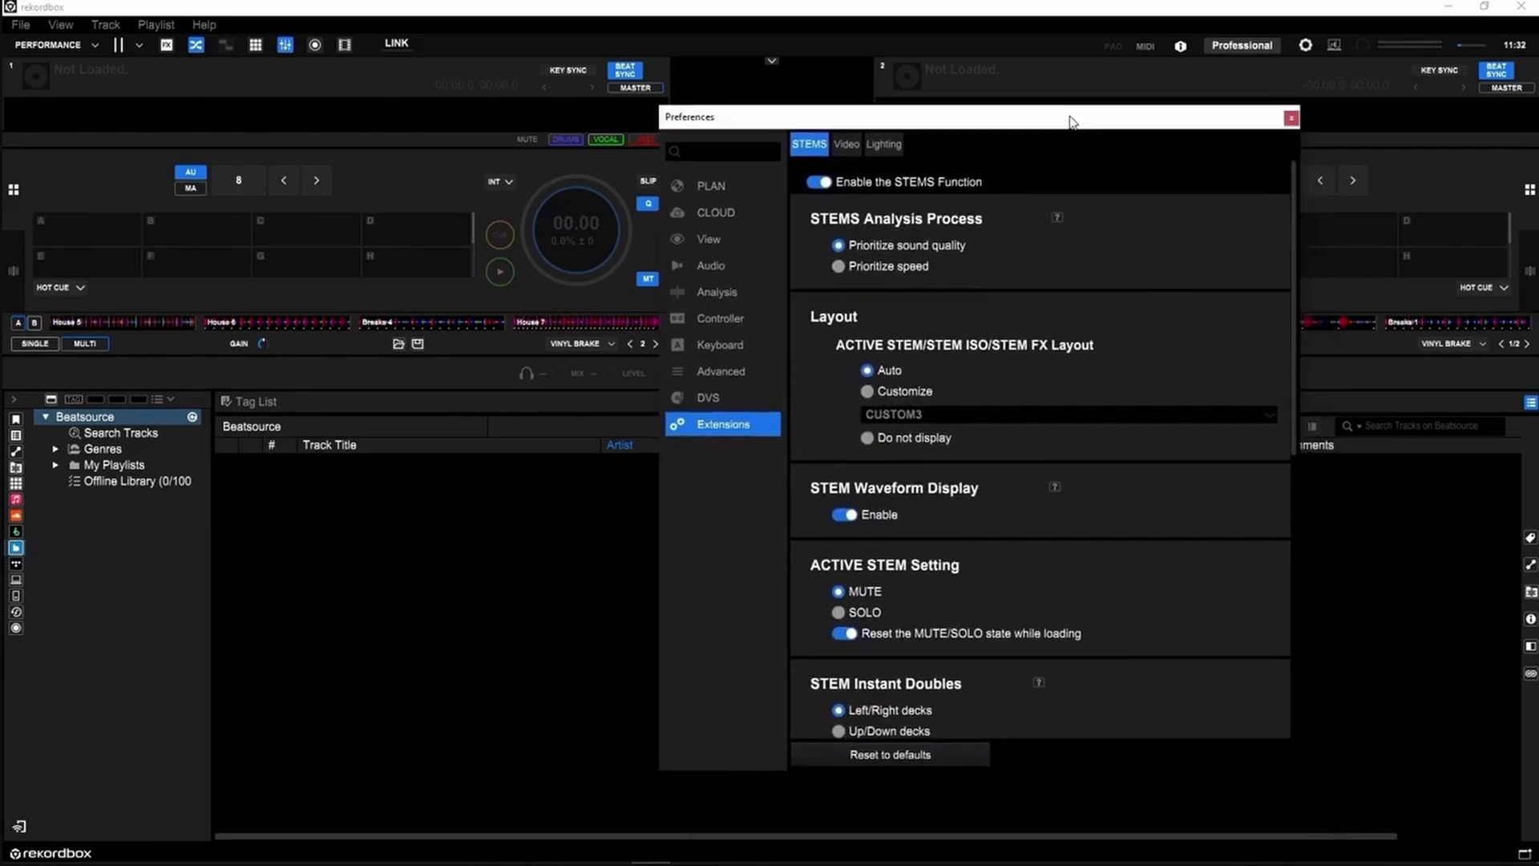
scroll(1071, 476, down, 6)
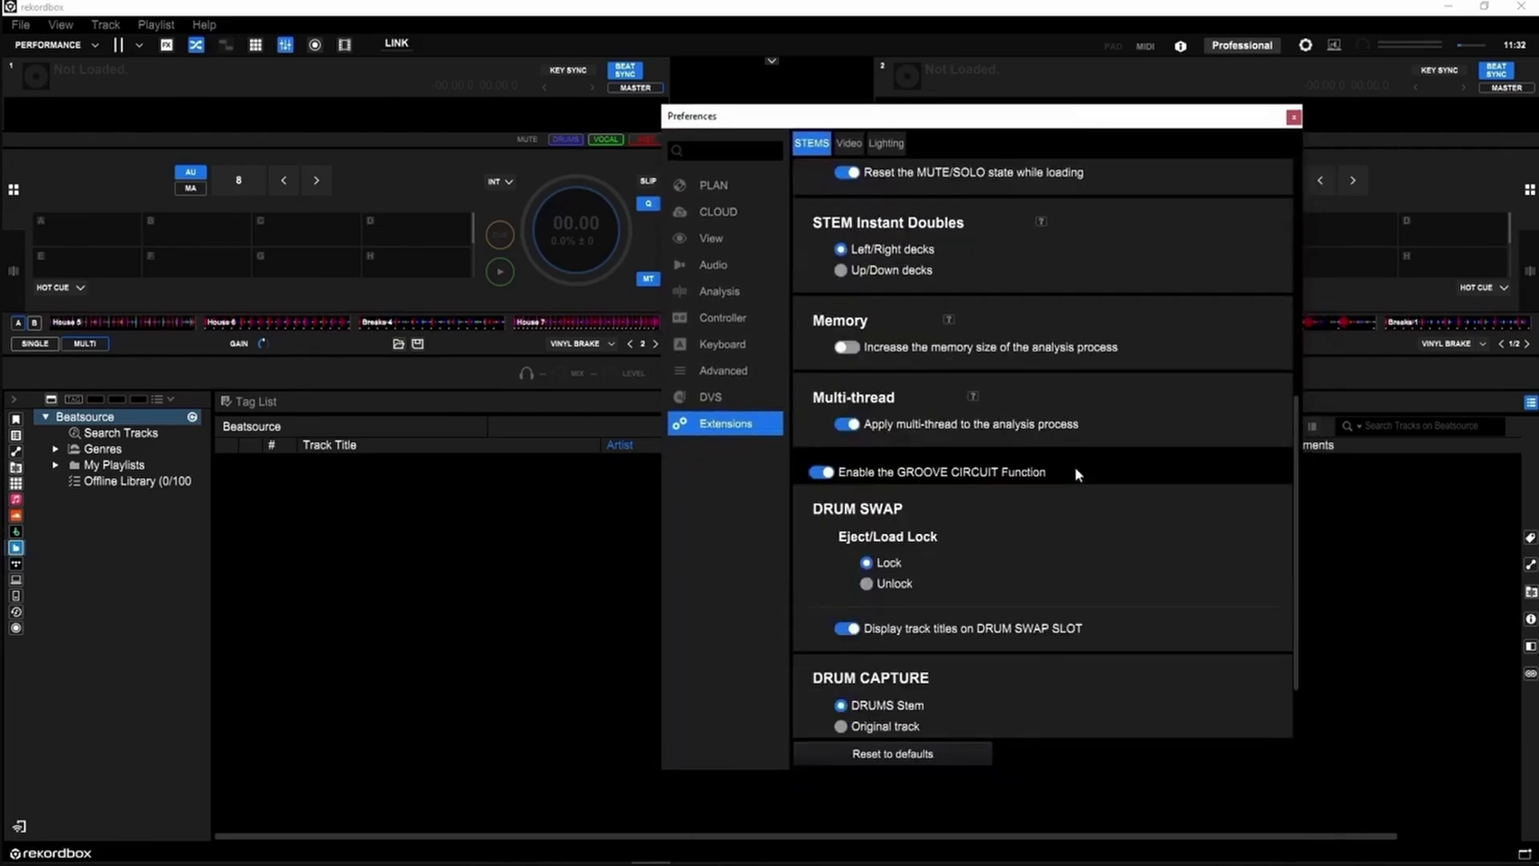
- Close Preferences, play and stop the House 6 sample, and browse then dismiss the kit presets
click(1293, 117)
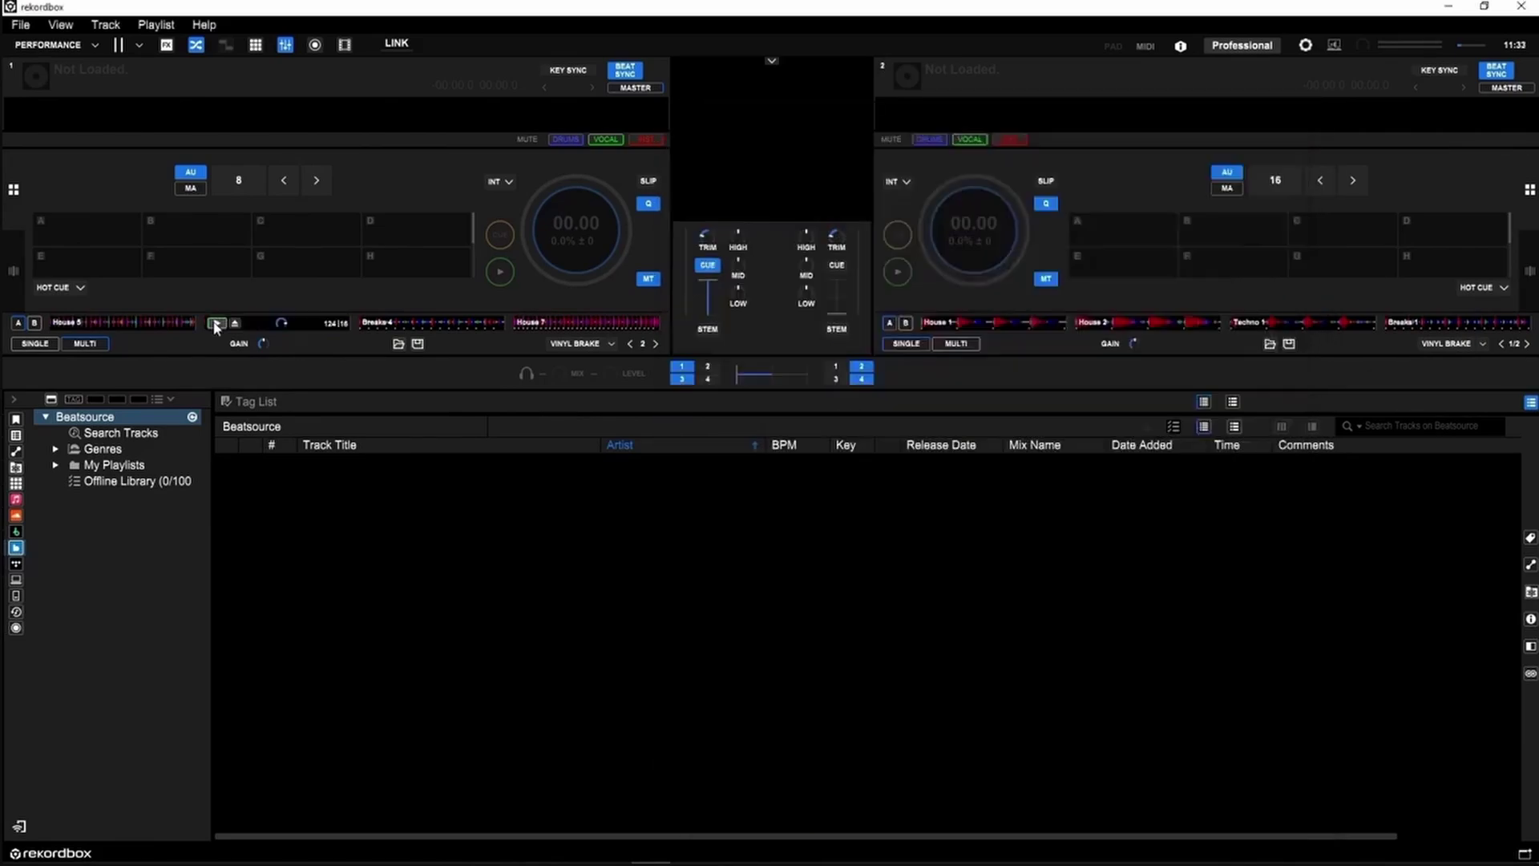
click(216, 323)
mouse_move(210, 333)
click(214, 324)
click(399, 343)
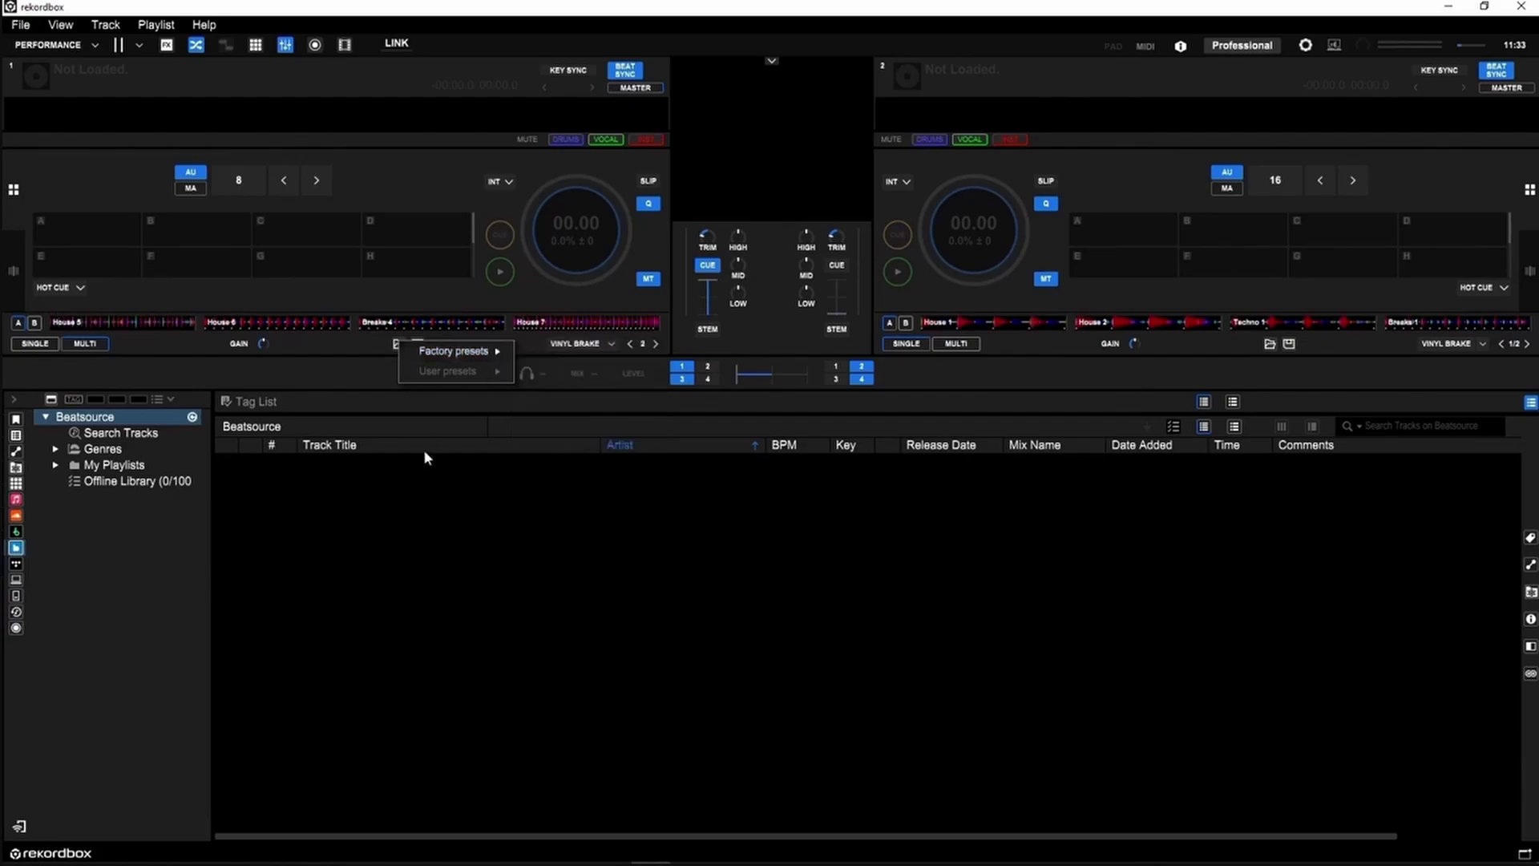
click(351, 347)
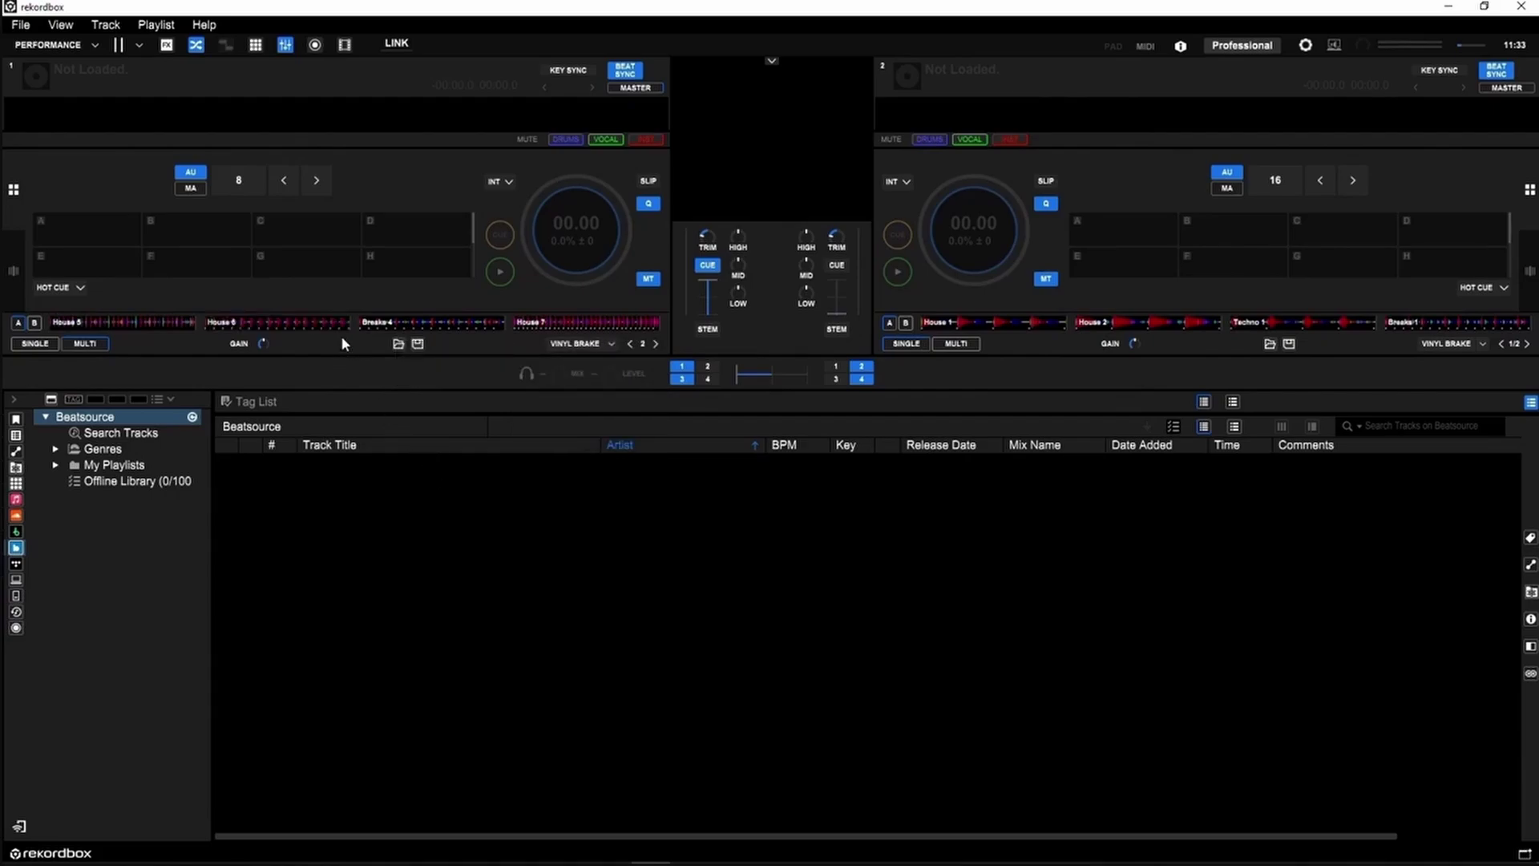
- Import GROOVE_CIRCUIT_FACTORY_SAMPLES_PACK.spp from Downloads via File > Additional contents
click(20, 25)
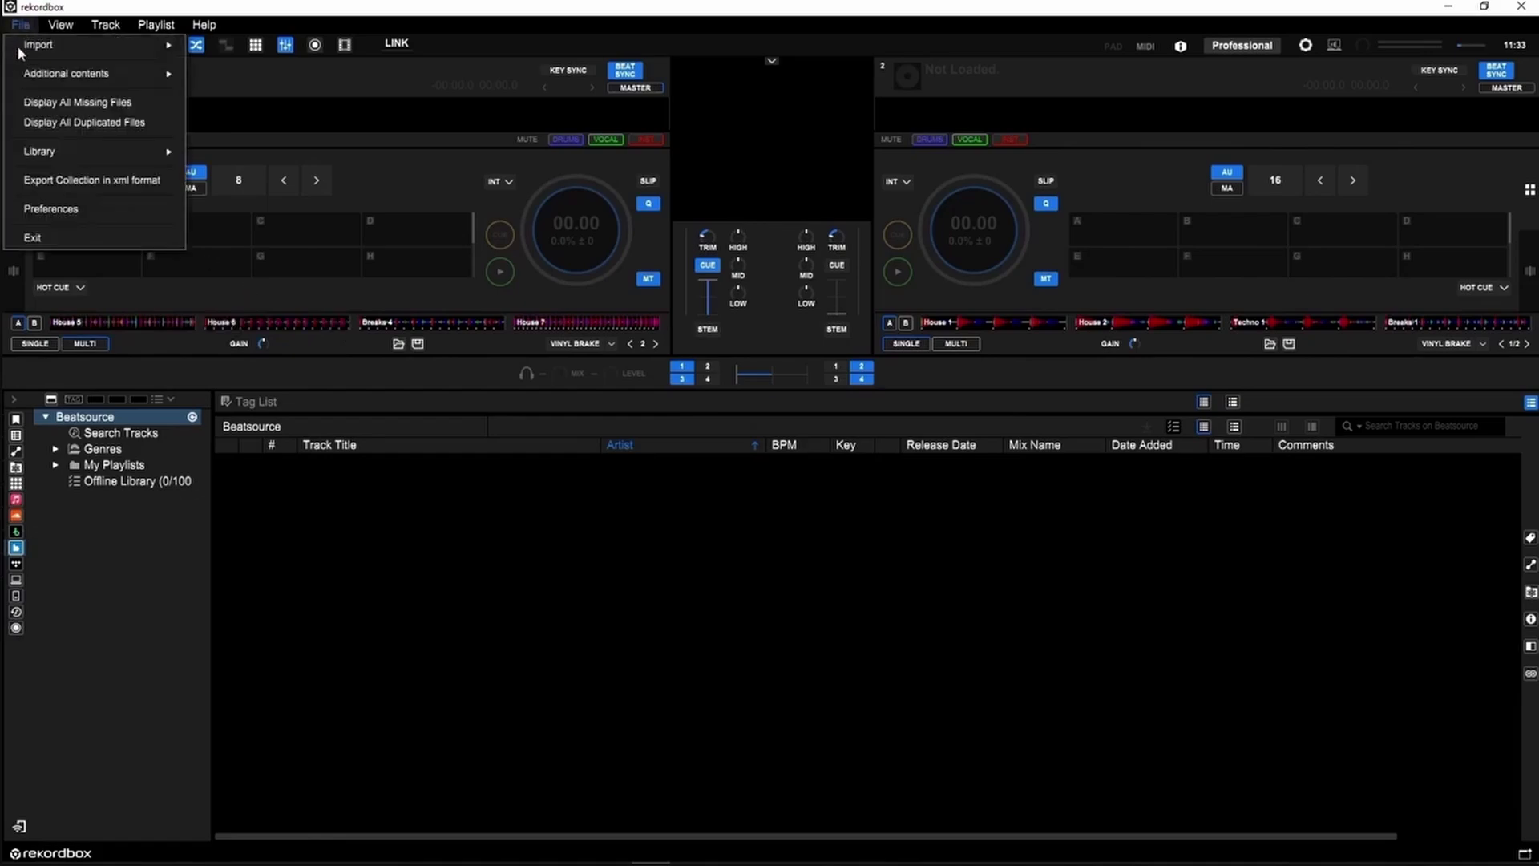
mouse_move(50, 80)
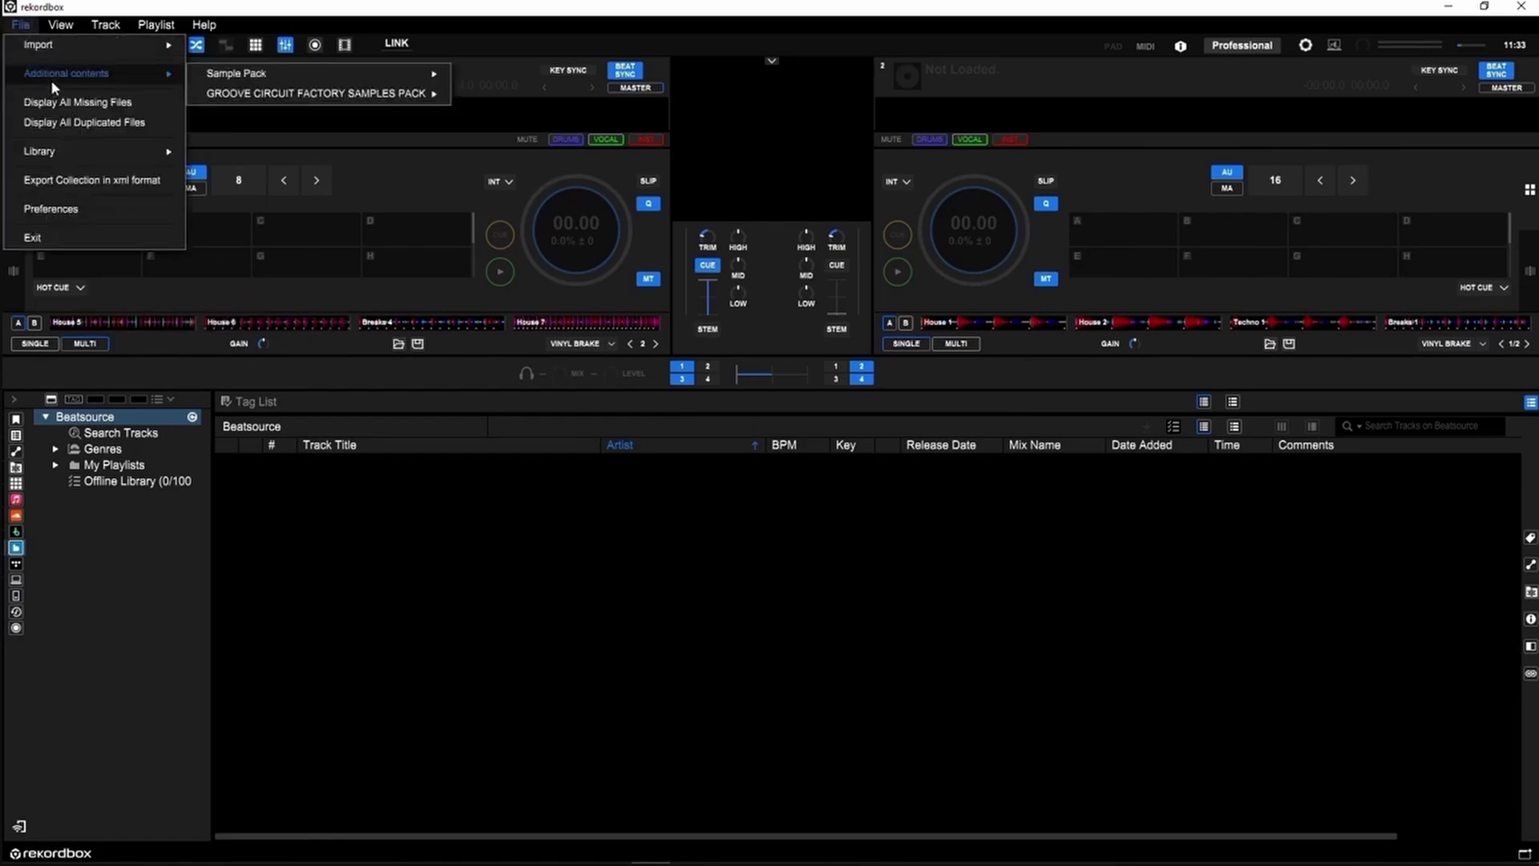
mouse_move(246, 98)
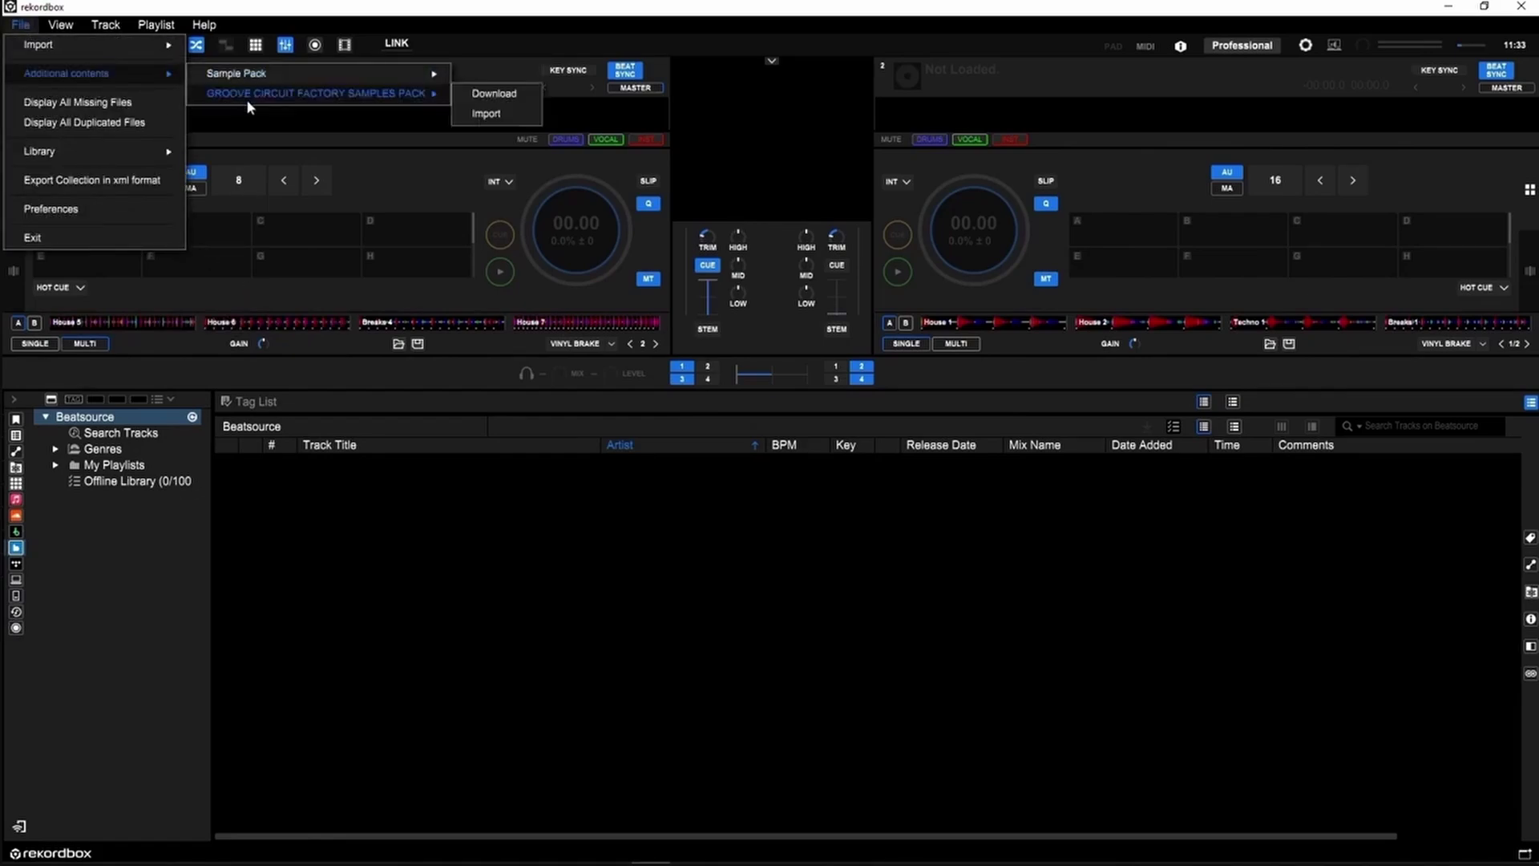
click(487, 114)
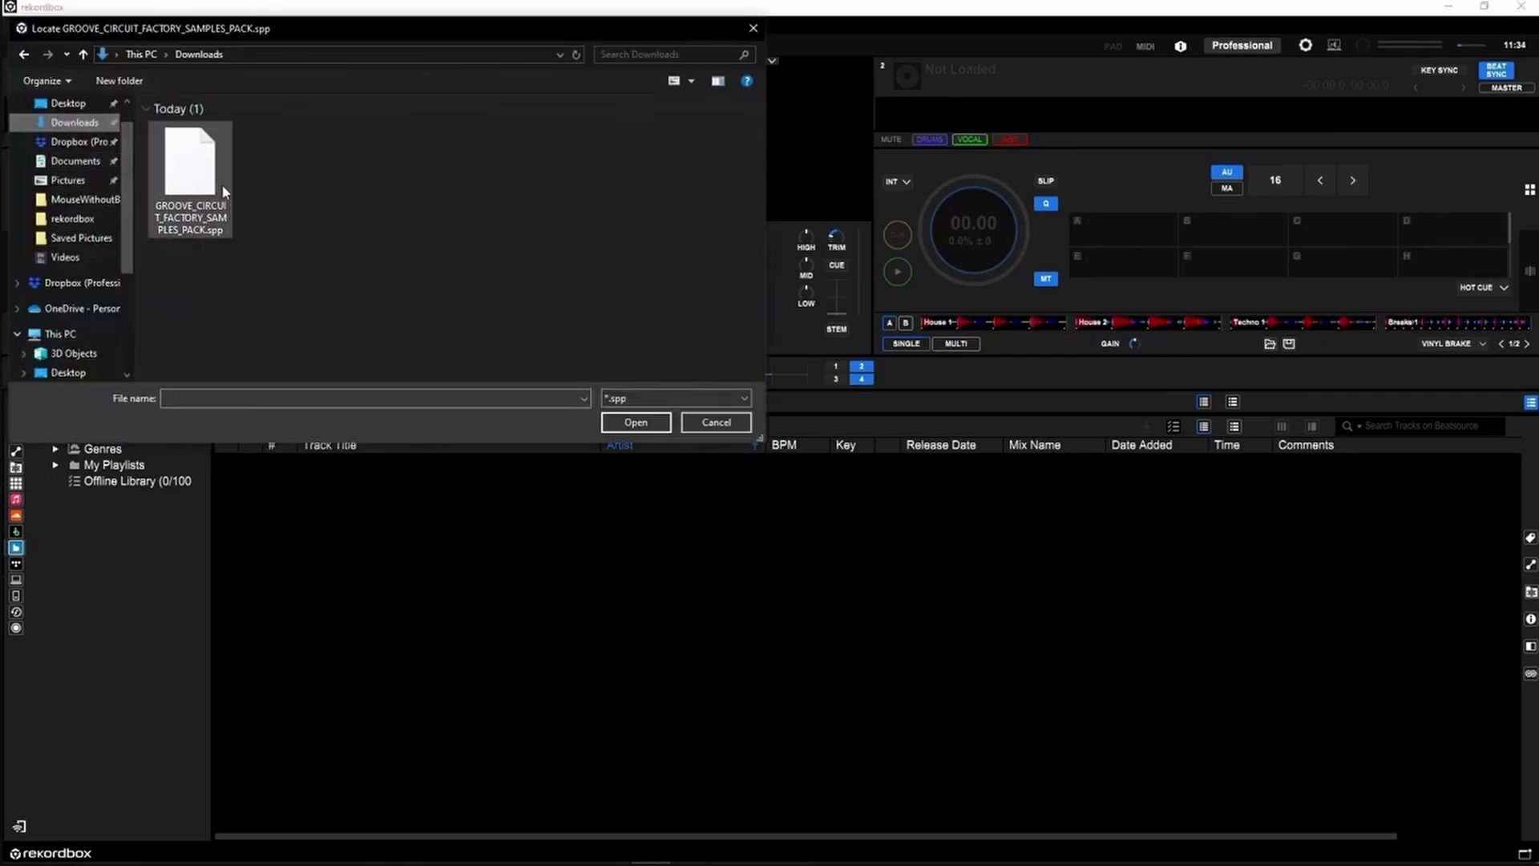
click(200, 164)
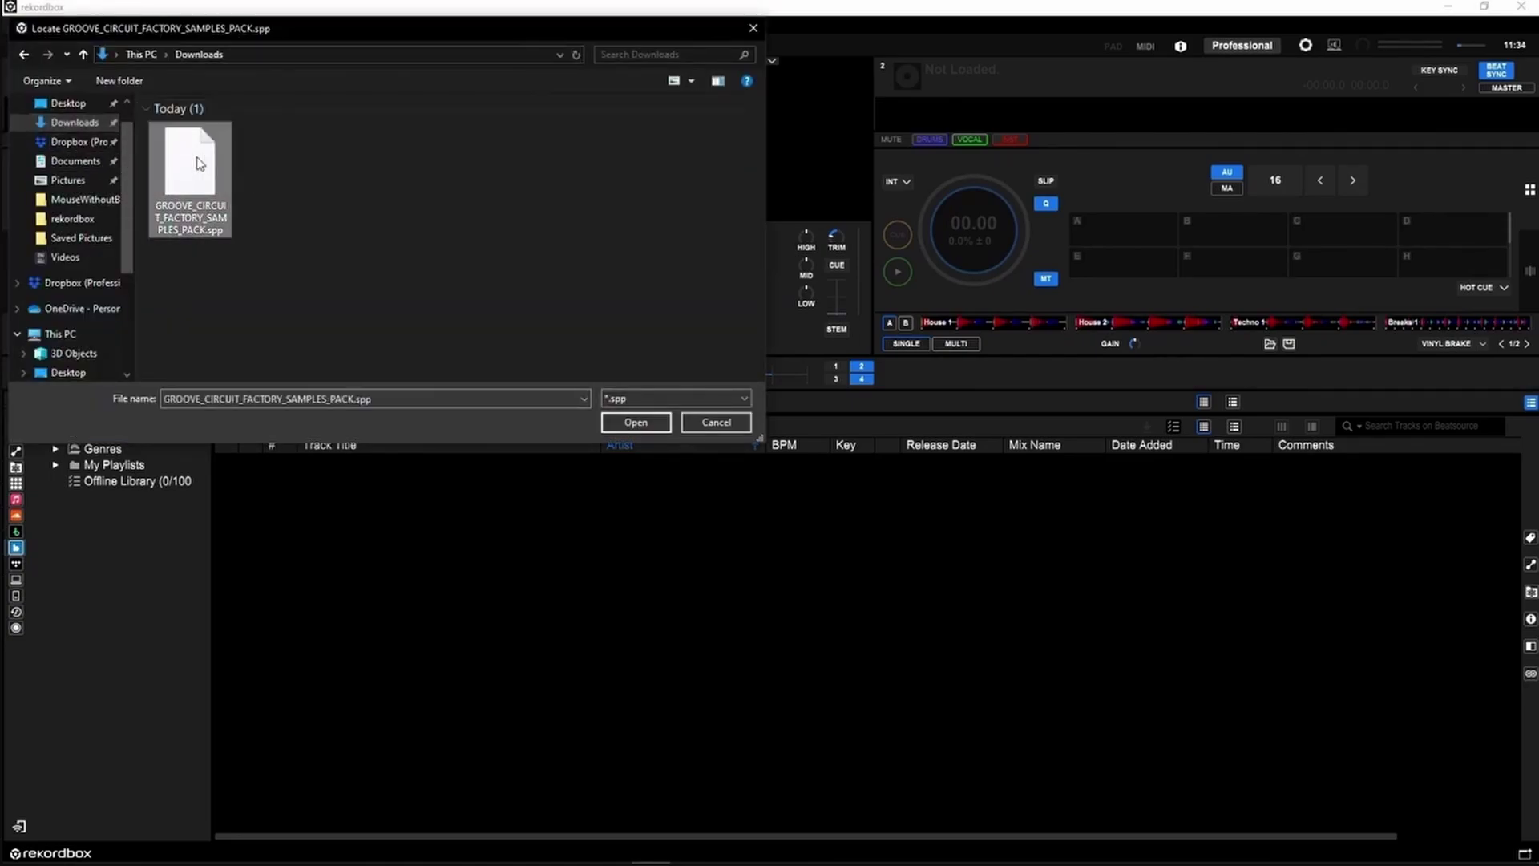
click(623, 434)
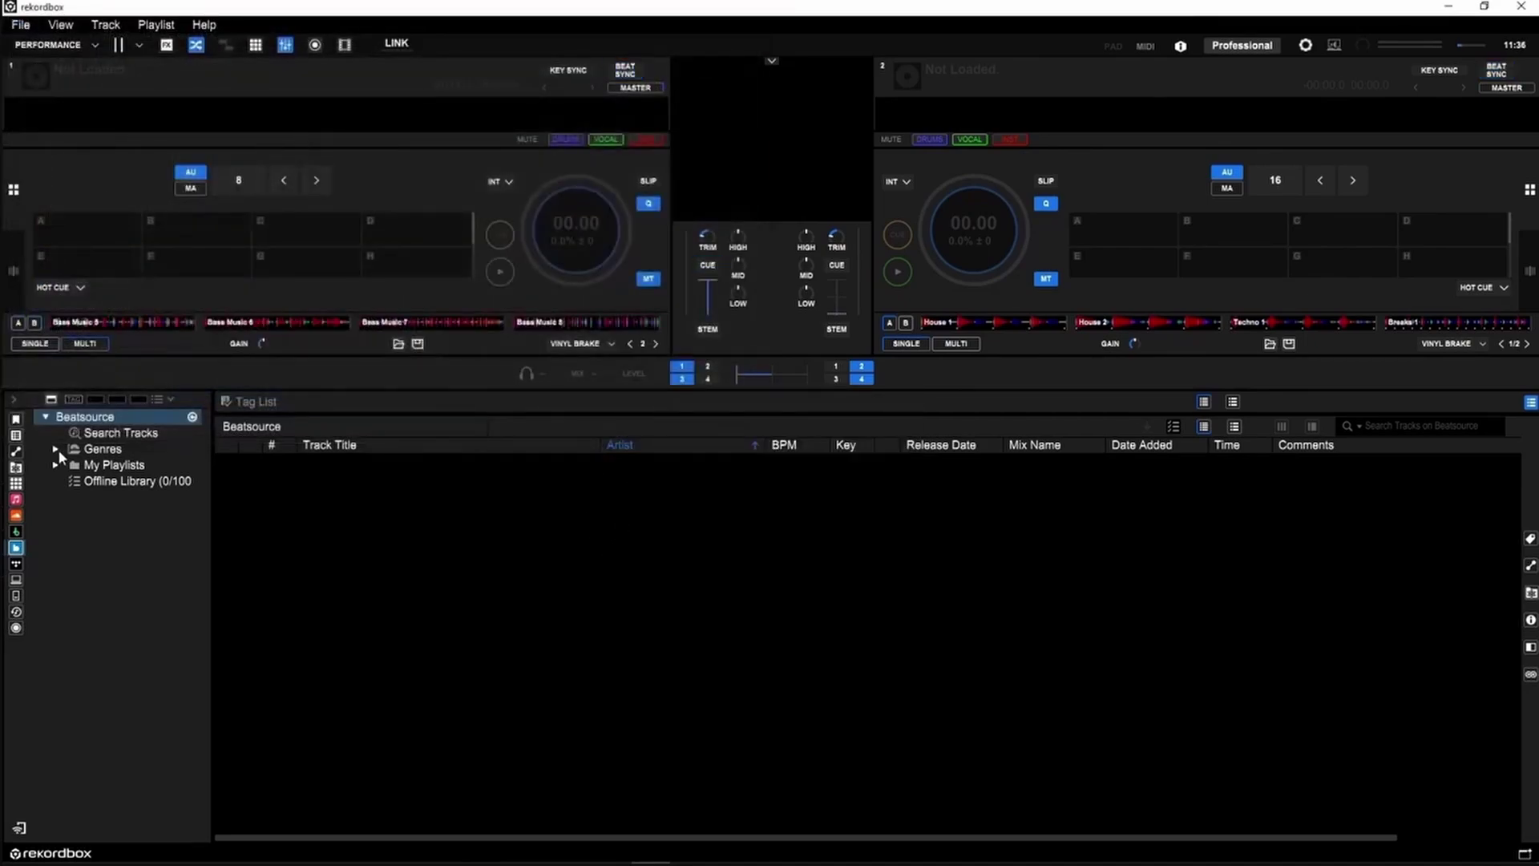
- Navigate Beatsource Genres > Dance > Playlists to 2000s House and drag Your Body onto deck 1
click(55, 448)
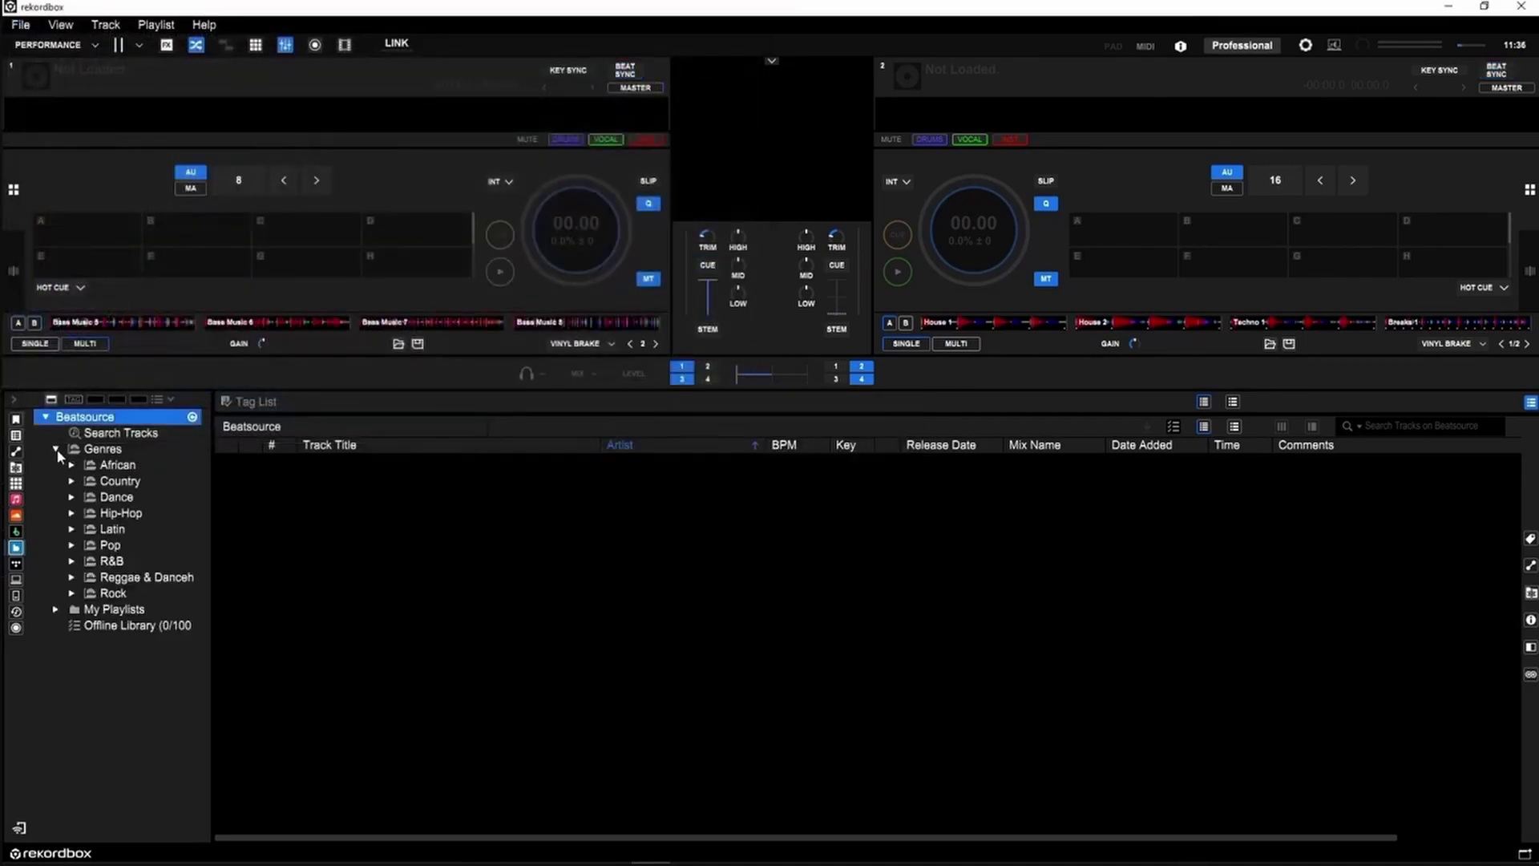
click(72, 497)
click(88, 529)
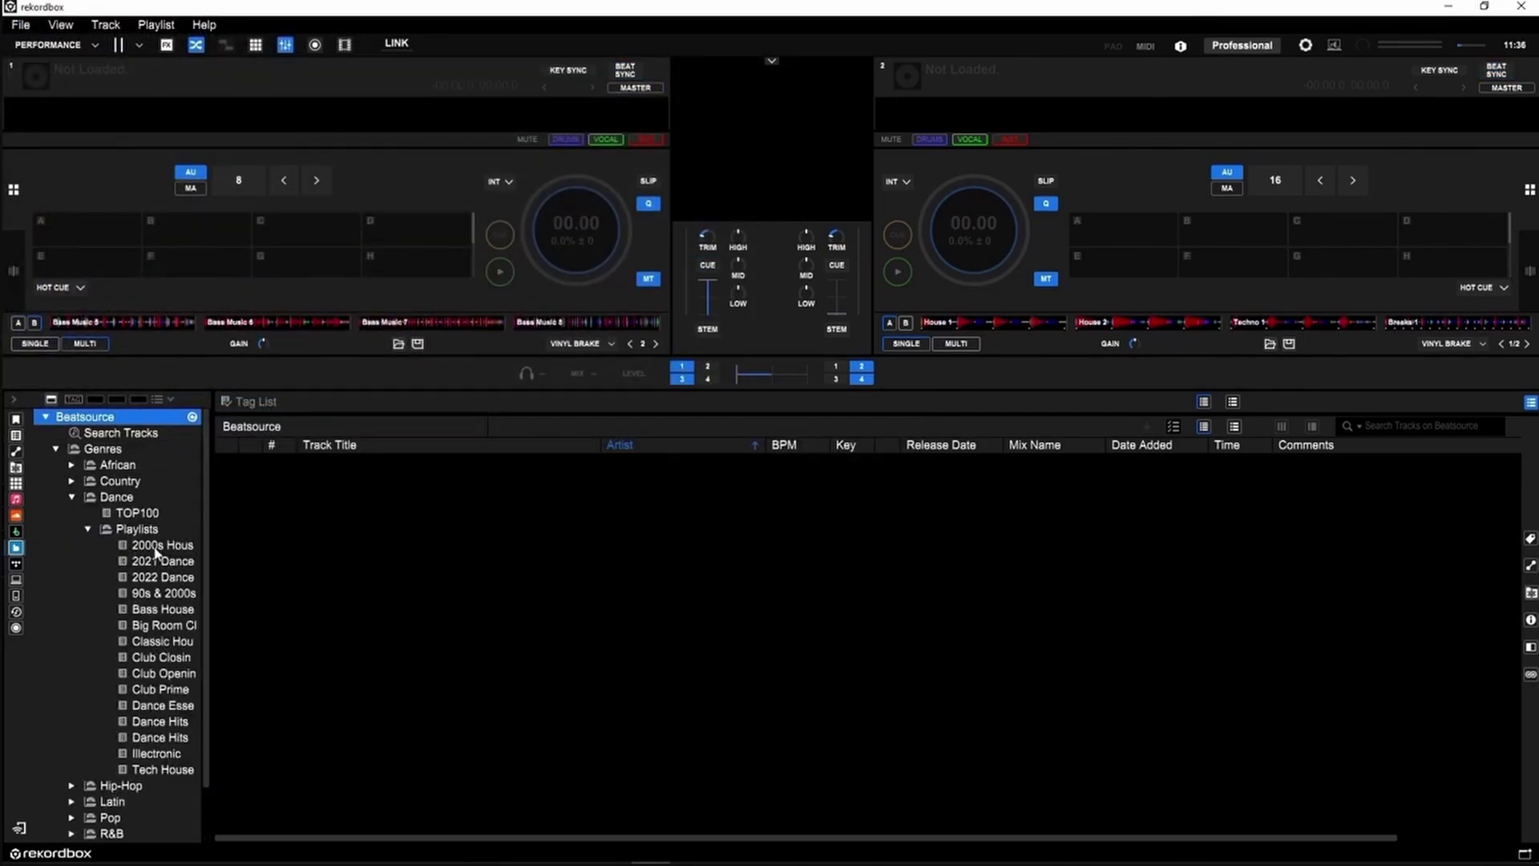
click(163, 644)
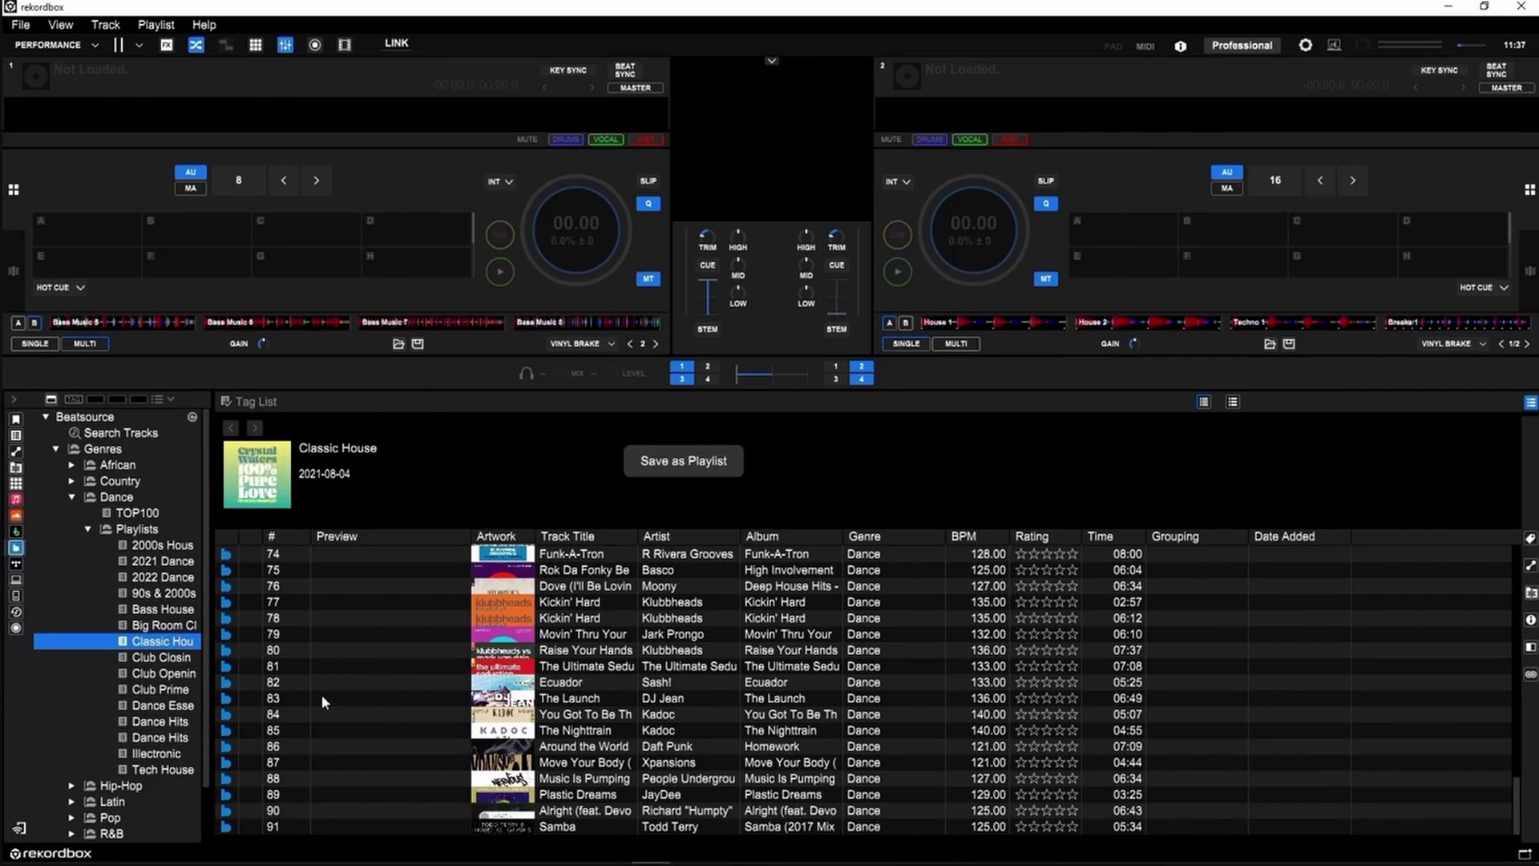
click(153, 545)
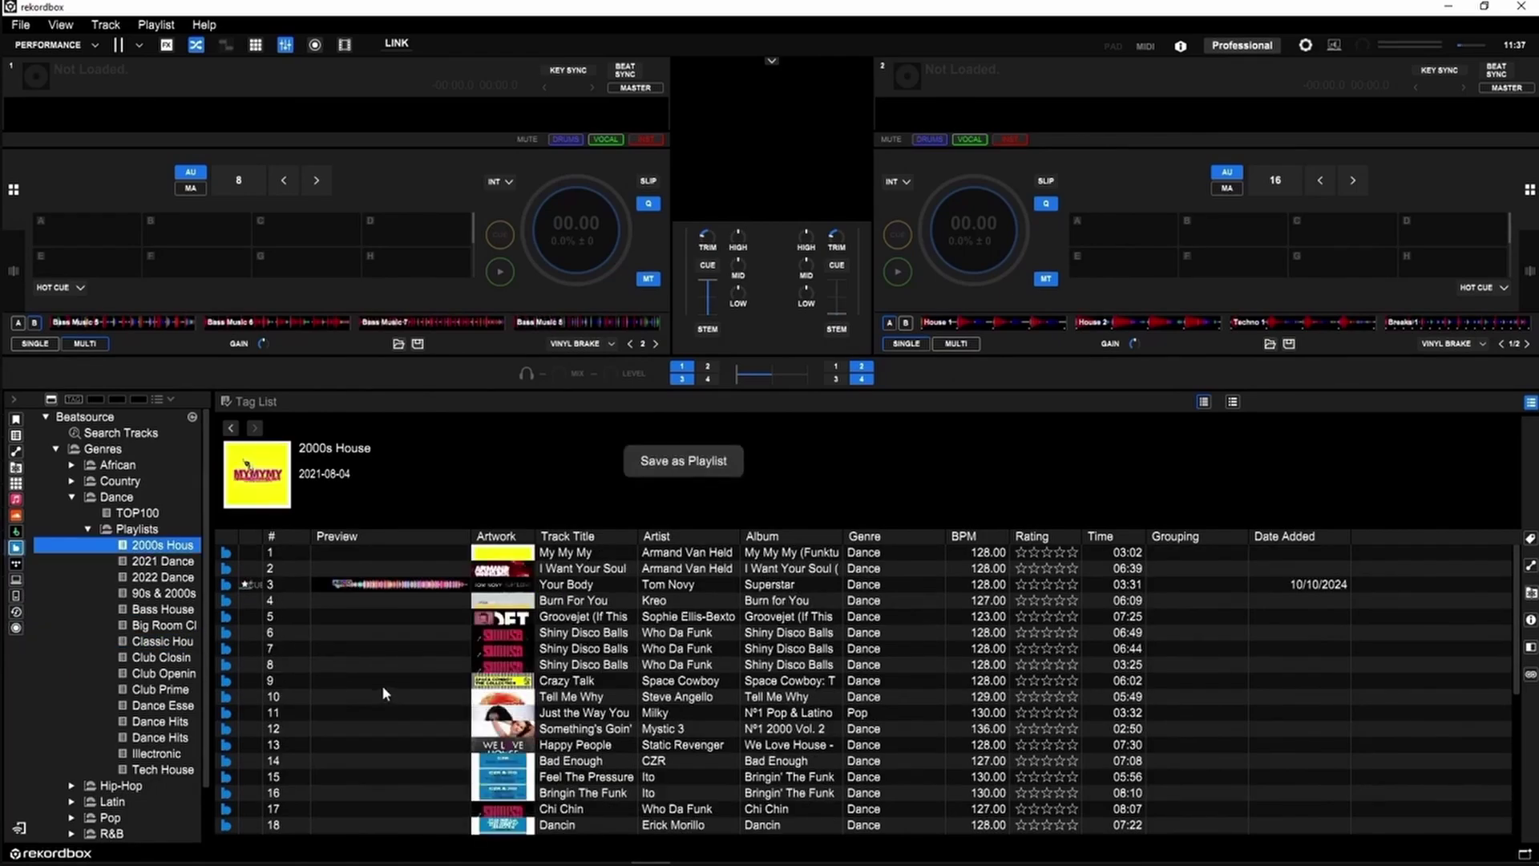
drag(293, 585, 285, 242)
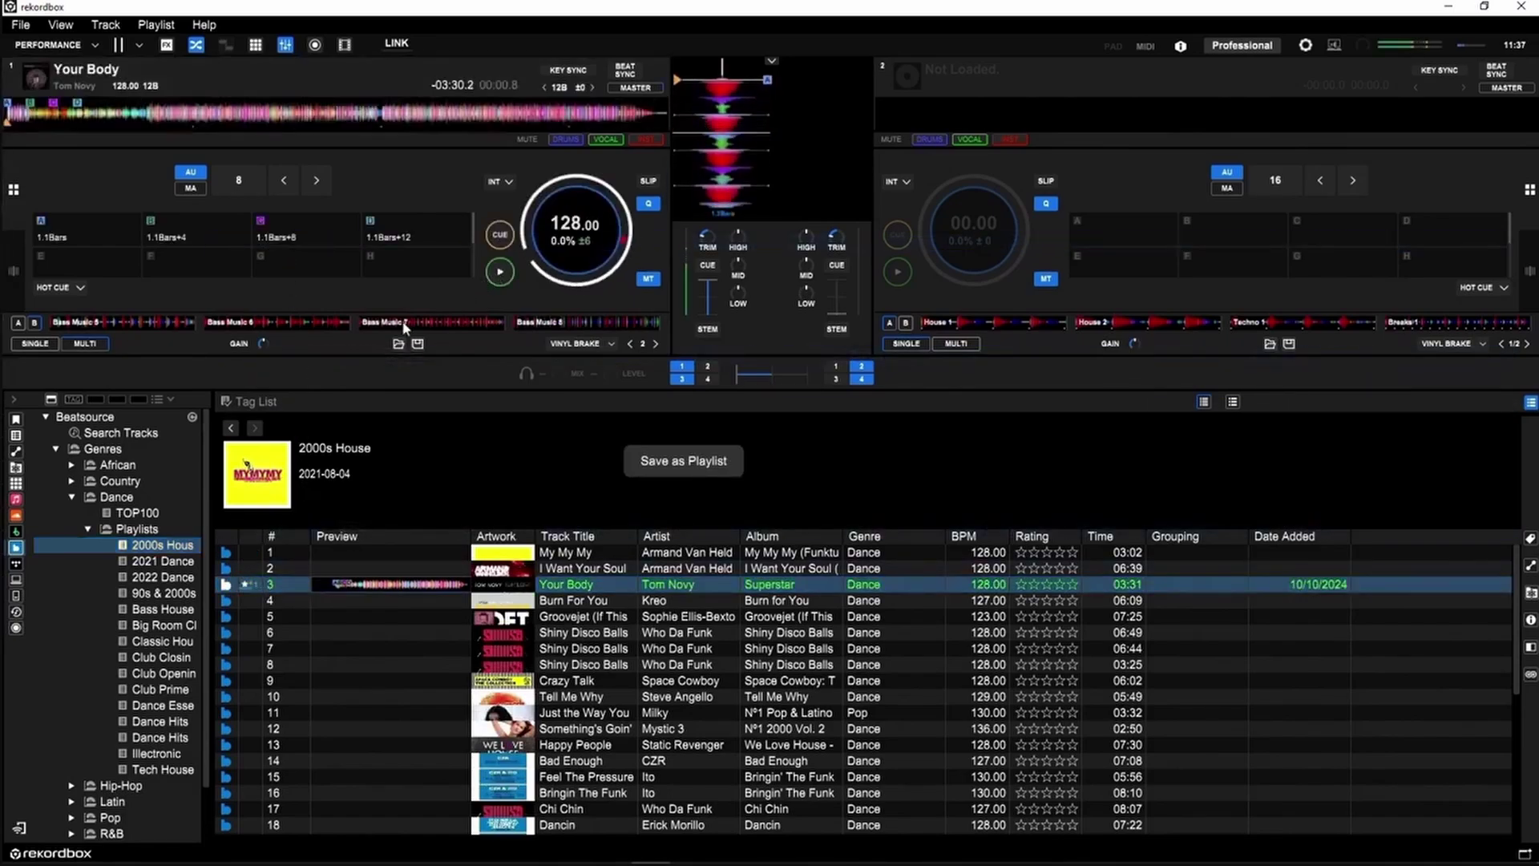
mouse_move(527, 329)
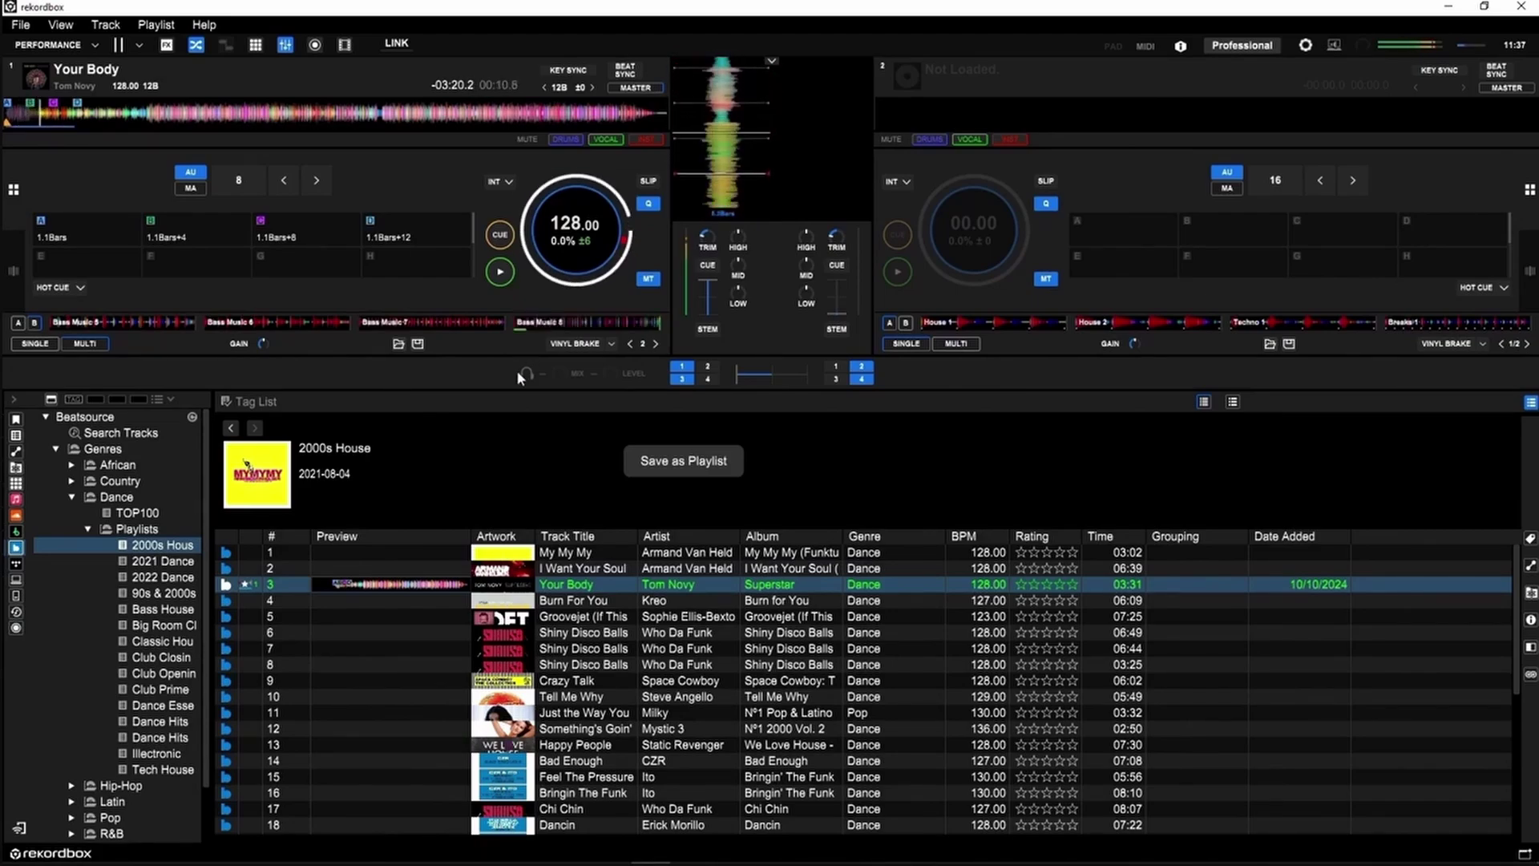
mouse_move(217, 322)
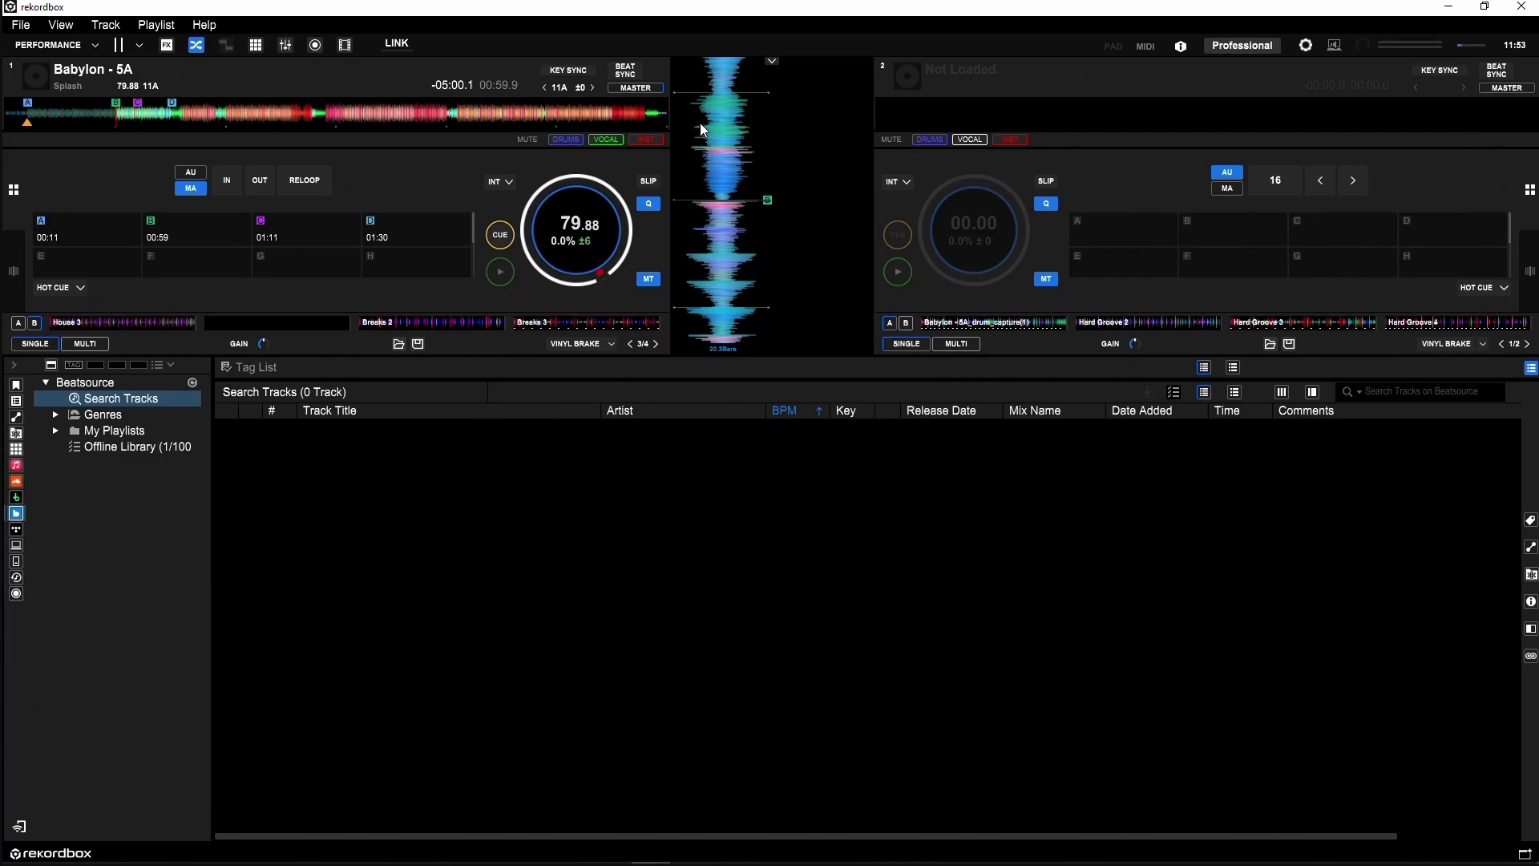
- Reveal the vertical waveform's tool row and mark a Drum Capture region on Babylon - 5A
click(774, 64)
click(775, 64)
click(772, 65)
click(721, 62)
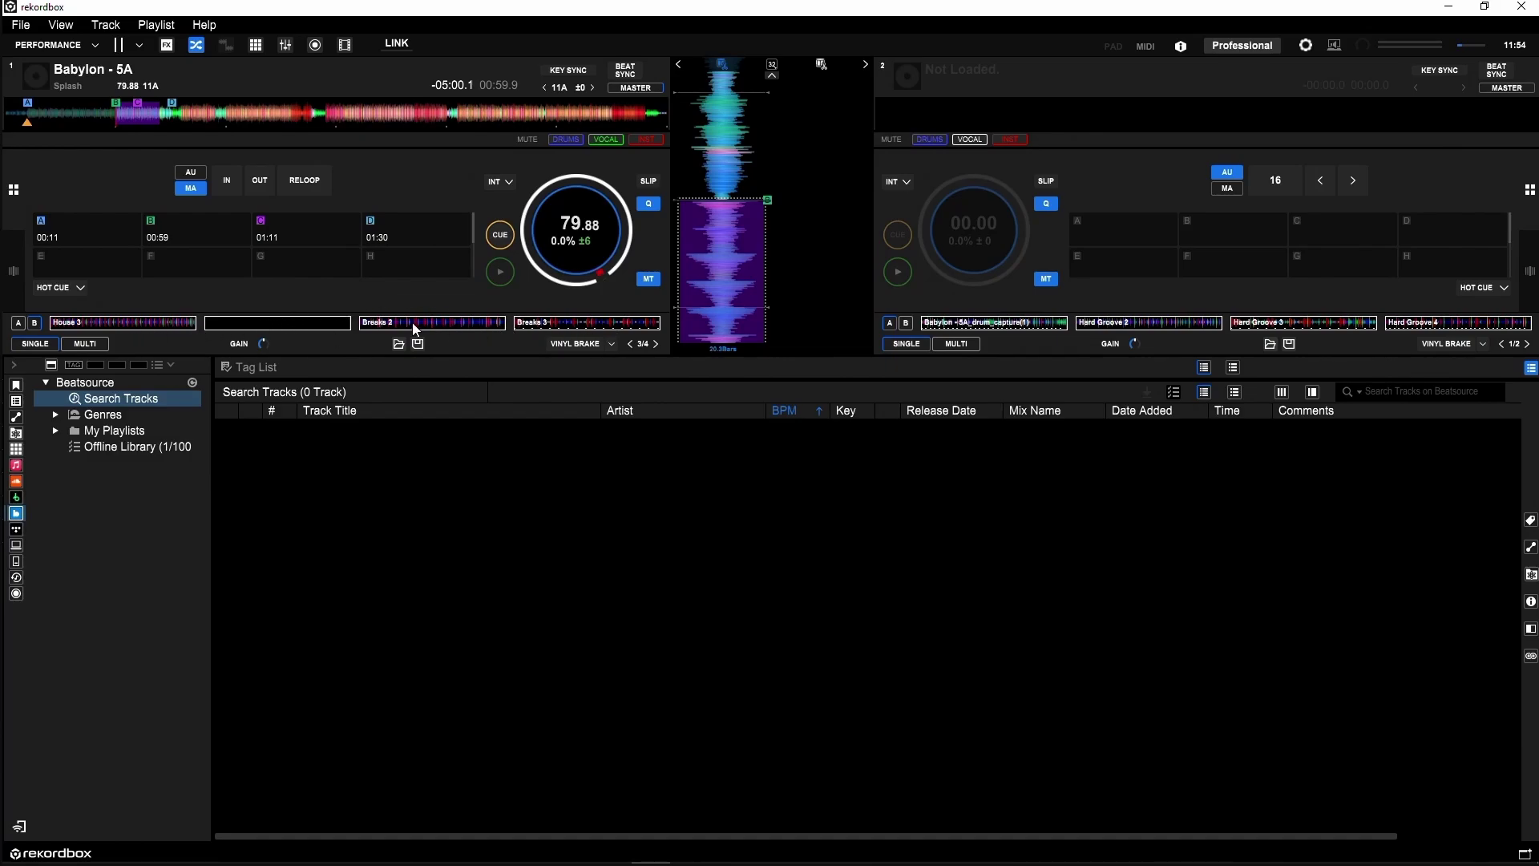
- Capture Babylon's marked drums into deck 1's empty drum swap slot and preview the loop
click(306, 324)
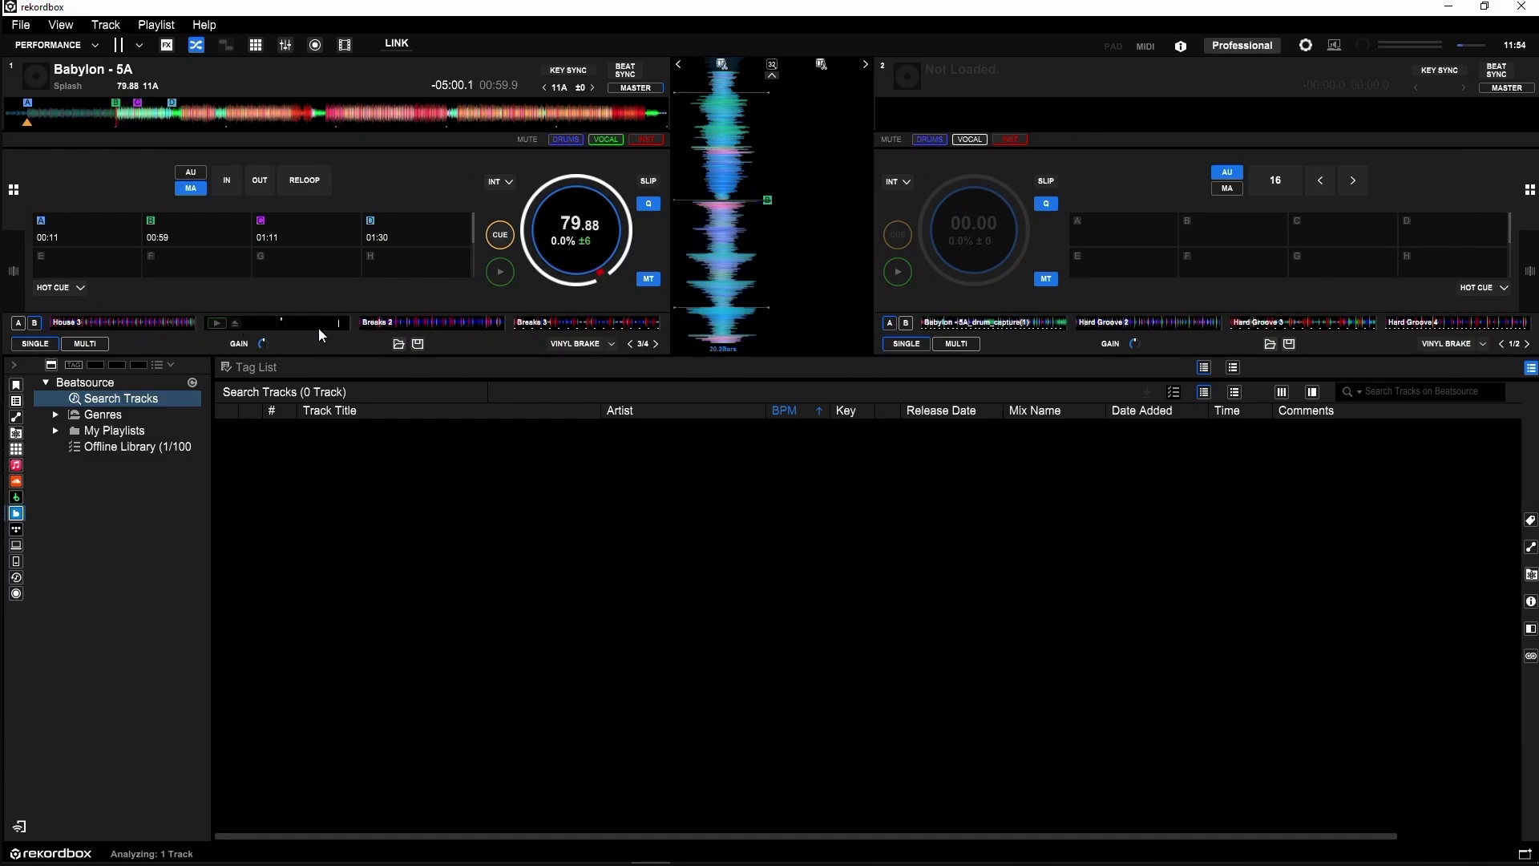
click(216, 324)
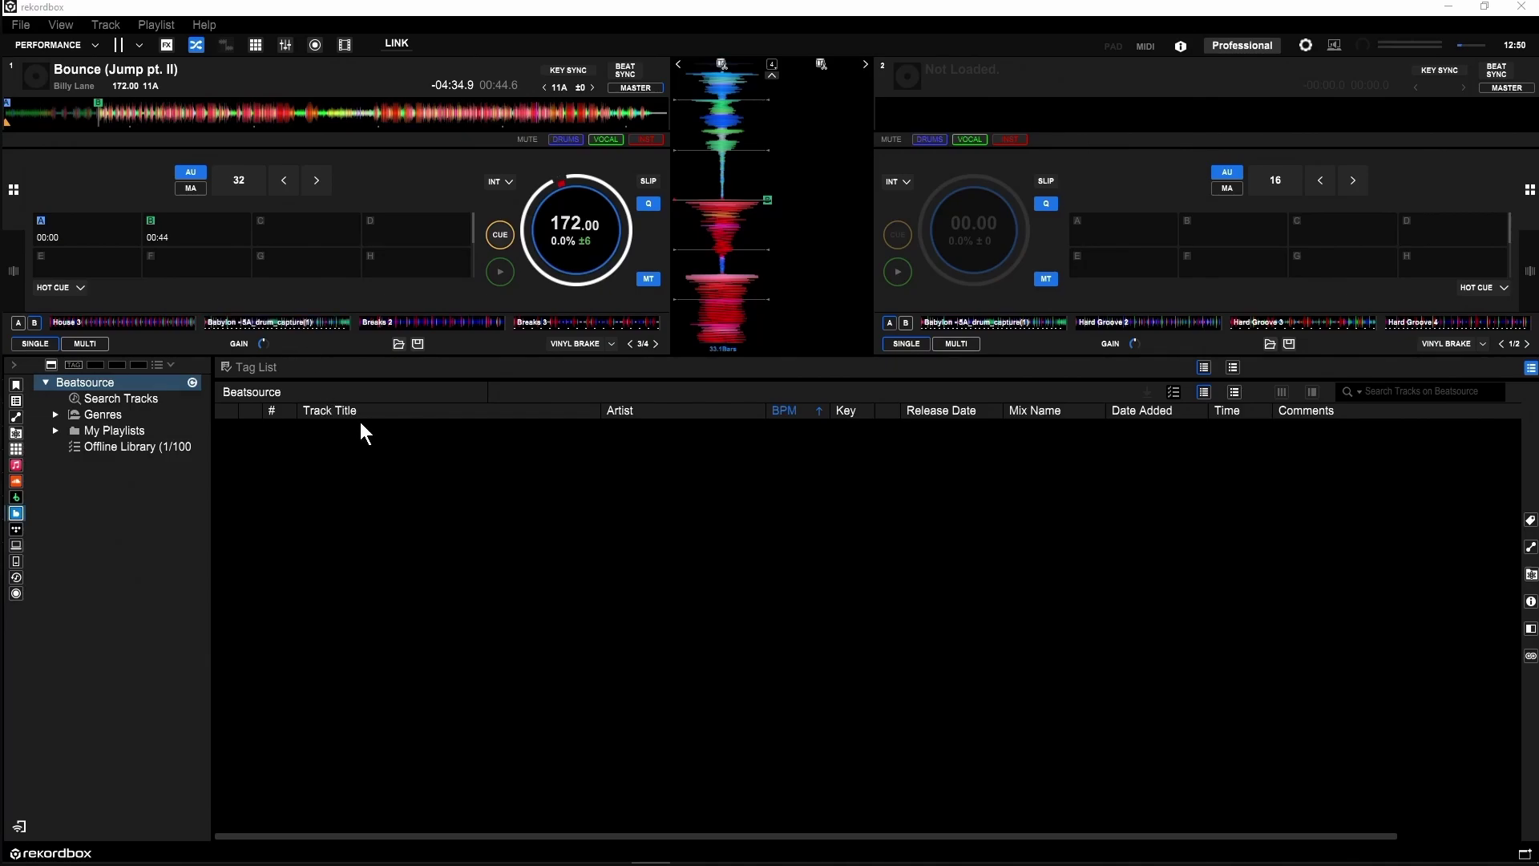
- Start Bounce (Jump pt. II) on deck 1 and try muting the vocal and instrument stems
click(496, 271)
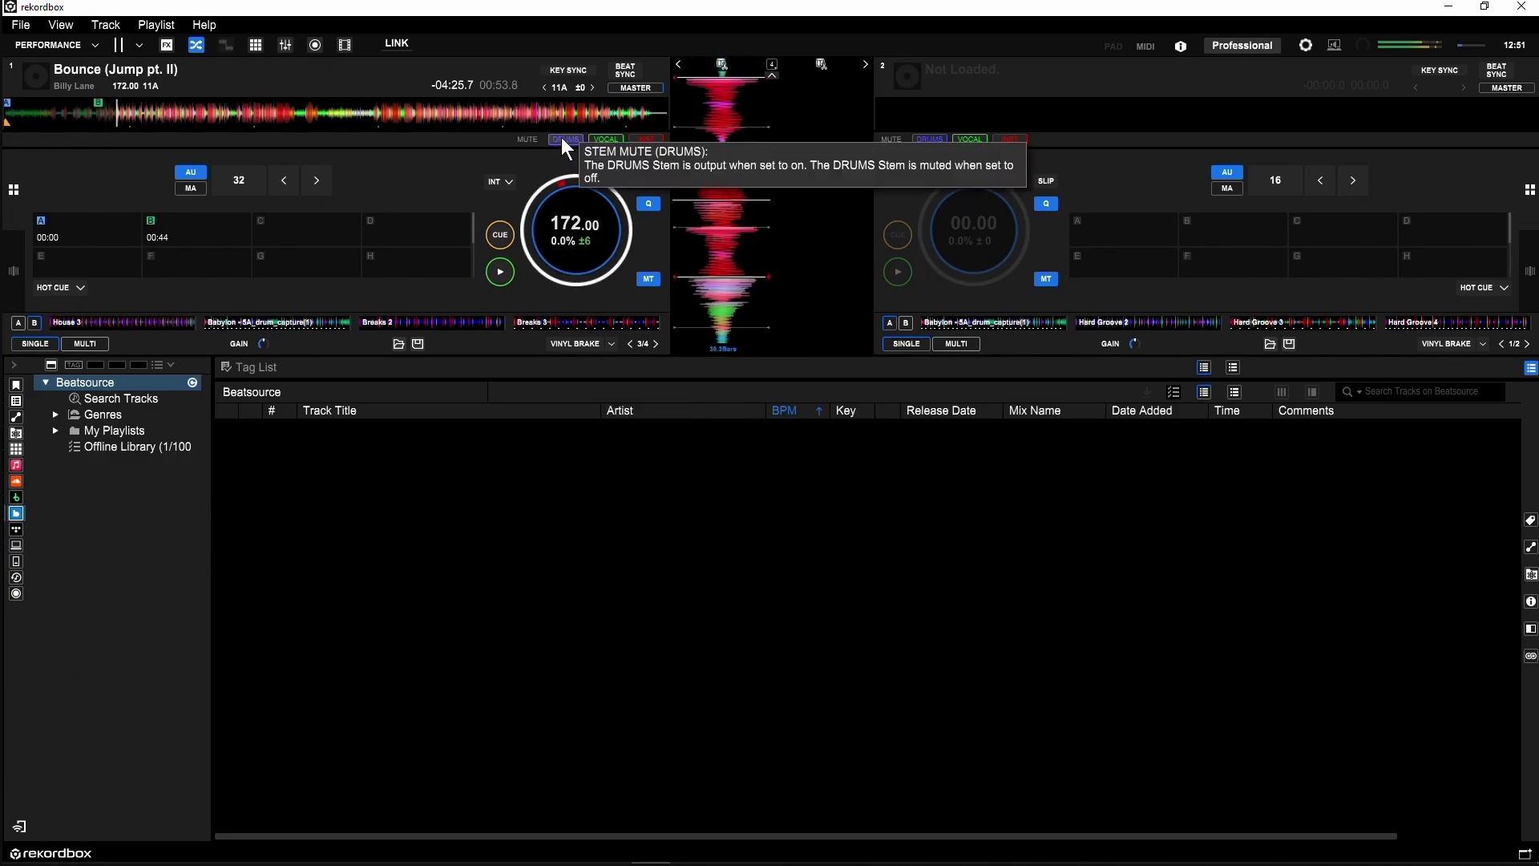
click(603, 138)
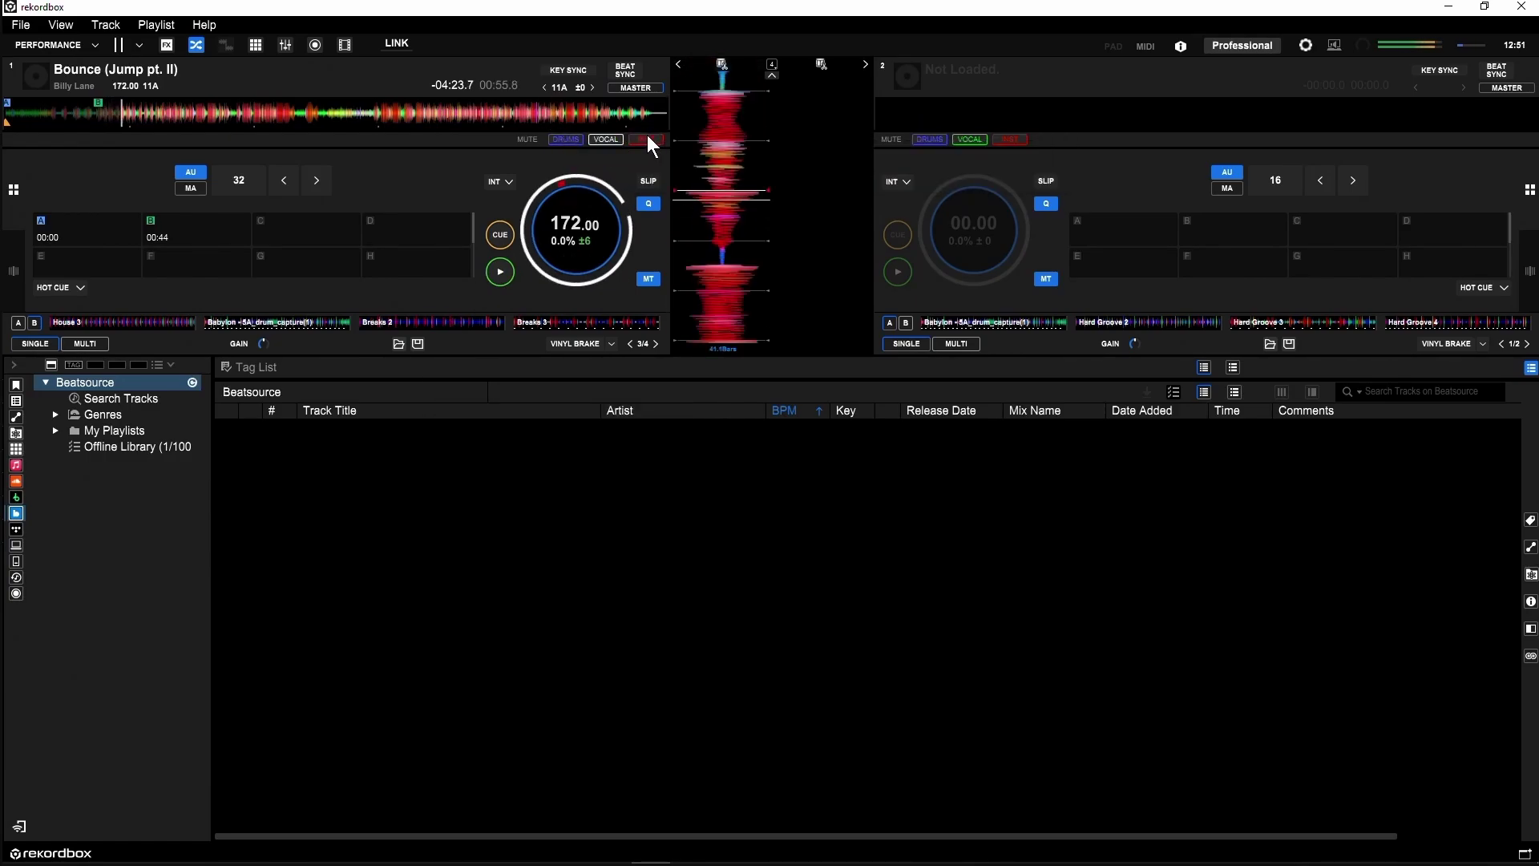
click(643, 139)
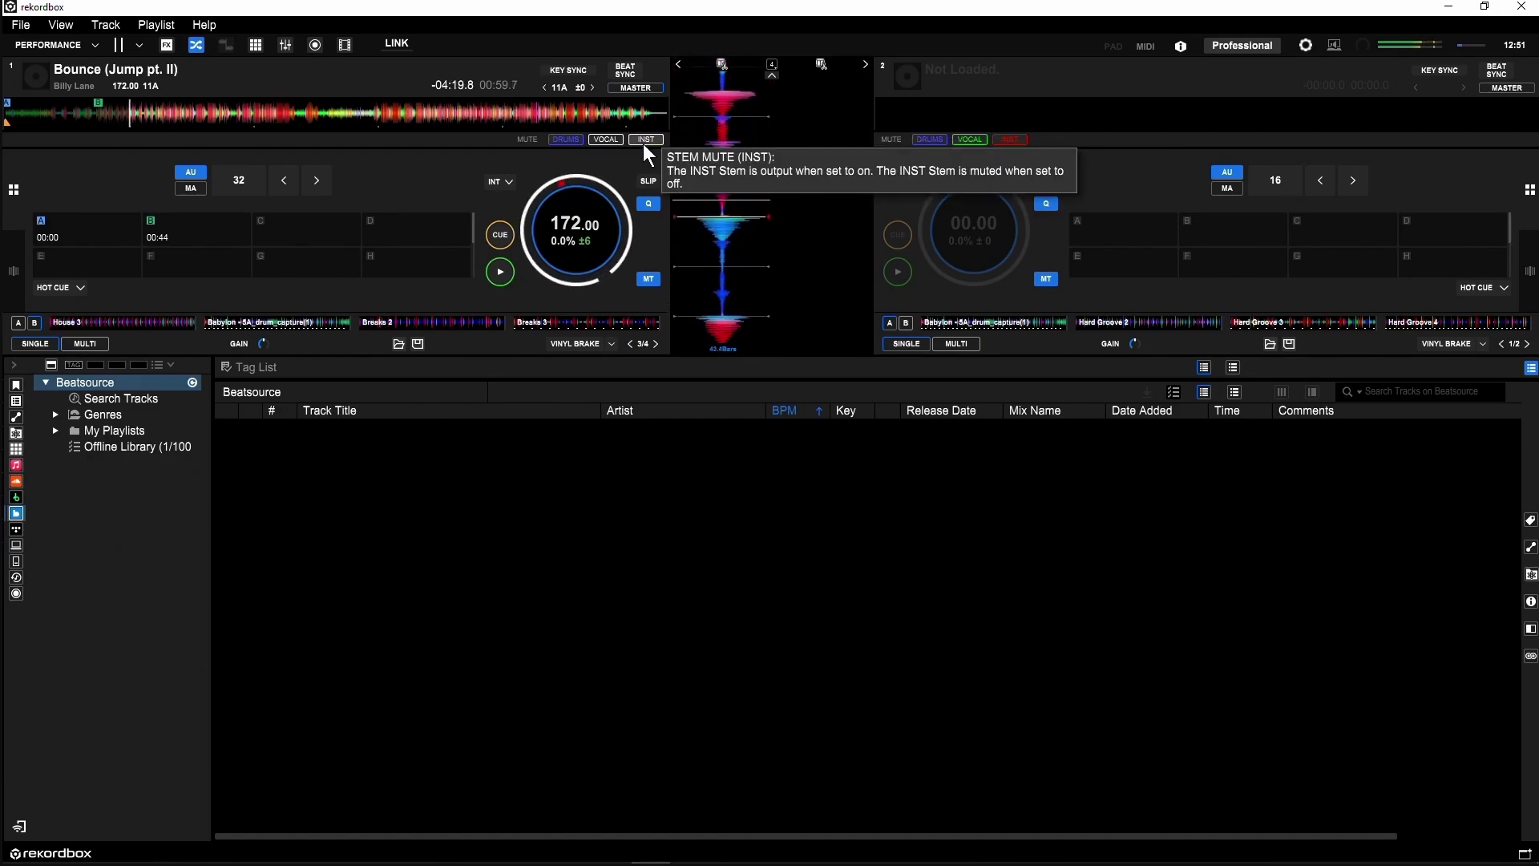
click(642, 137)
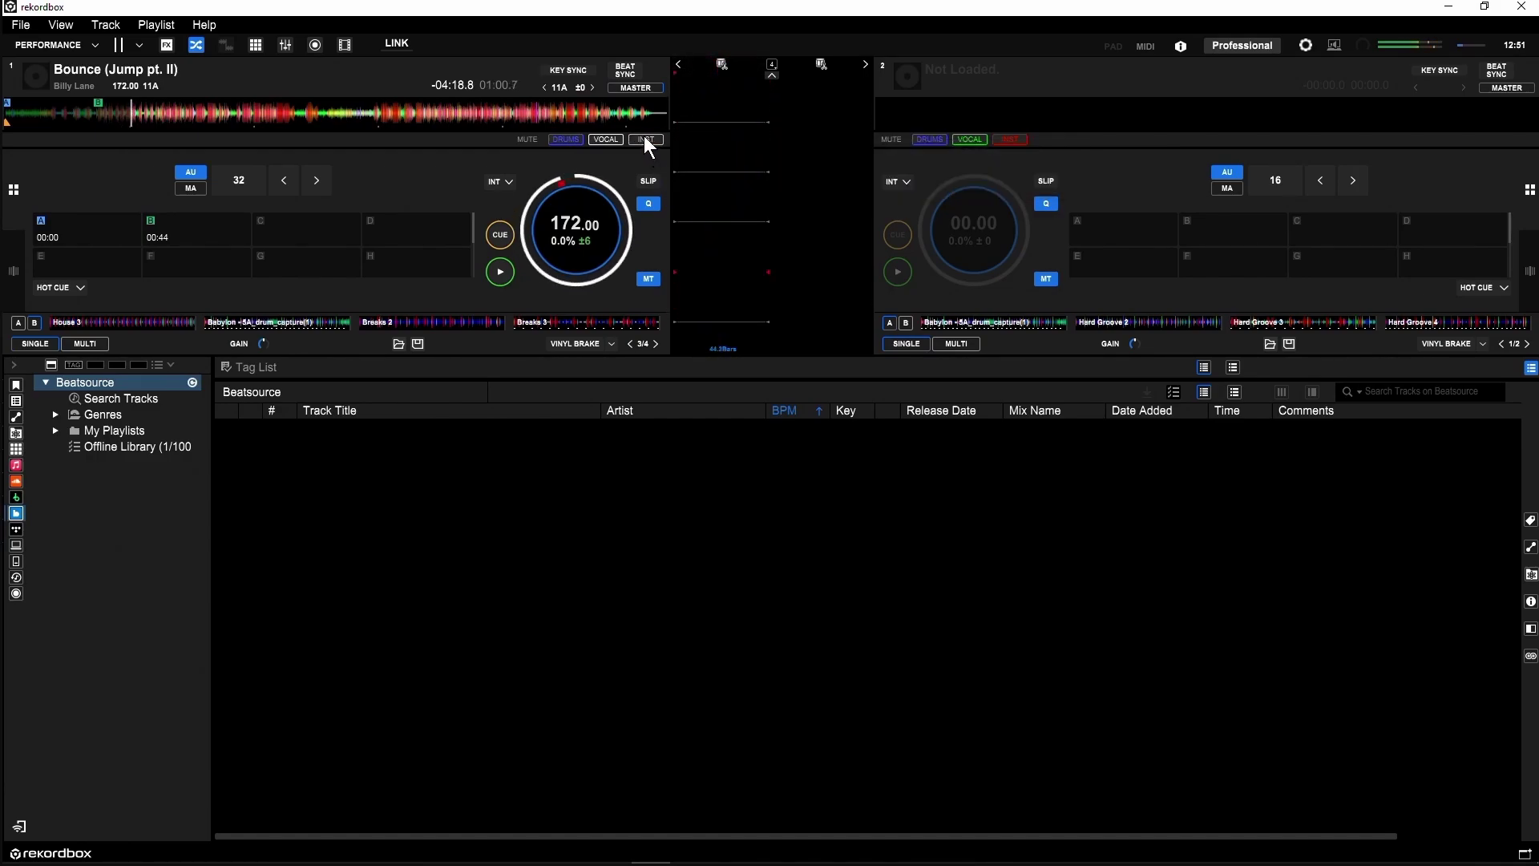
- Mute the drums, restore the vocals, then bring drums and instruments back on together
click(566, 139)
click(603, 139)
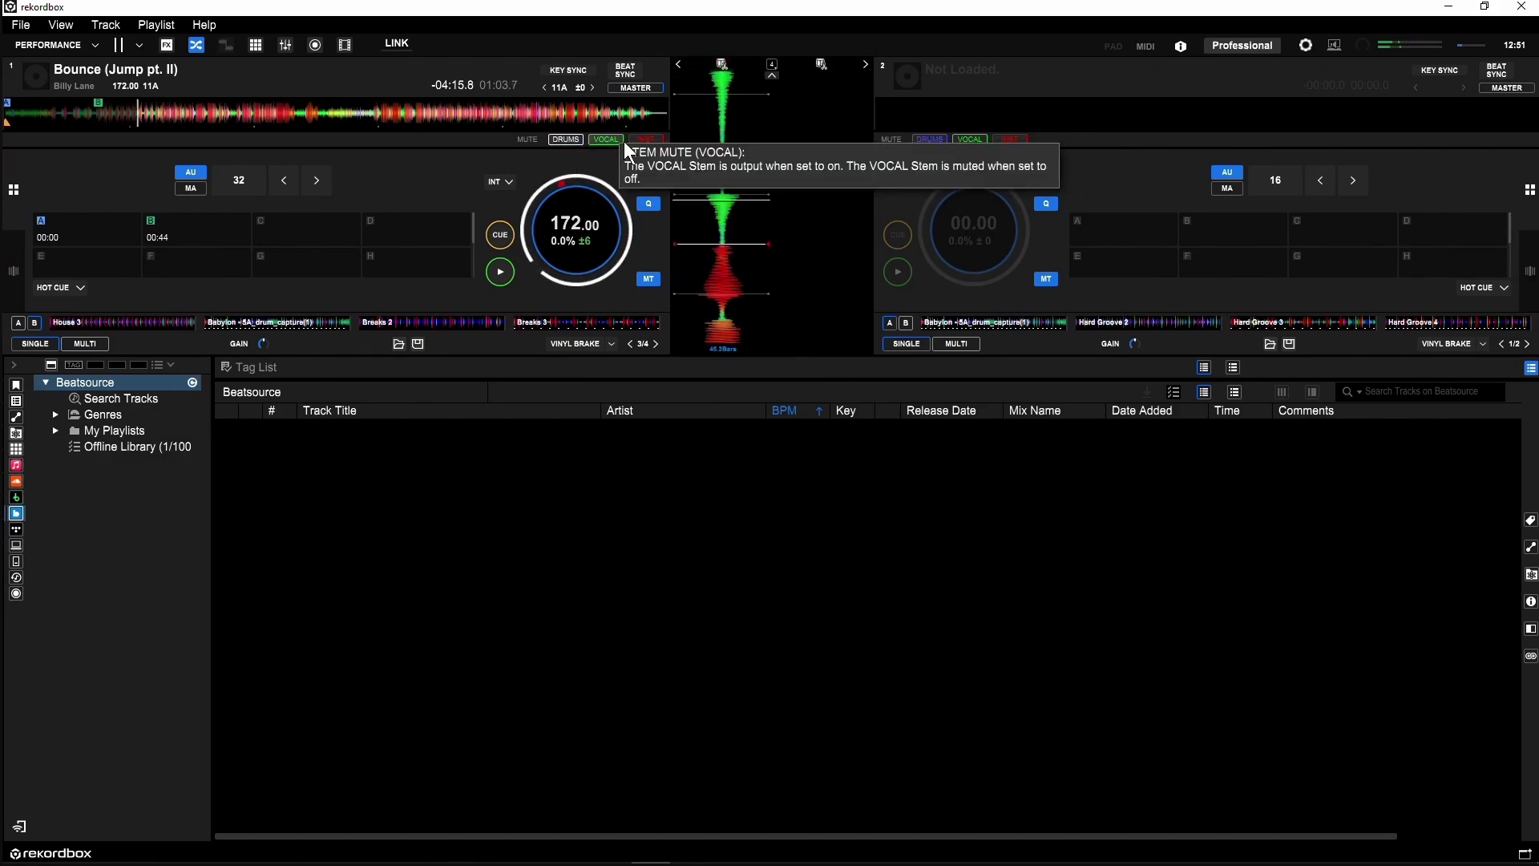
click(642, 139)
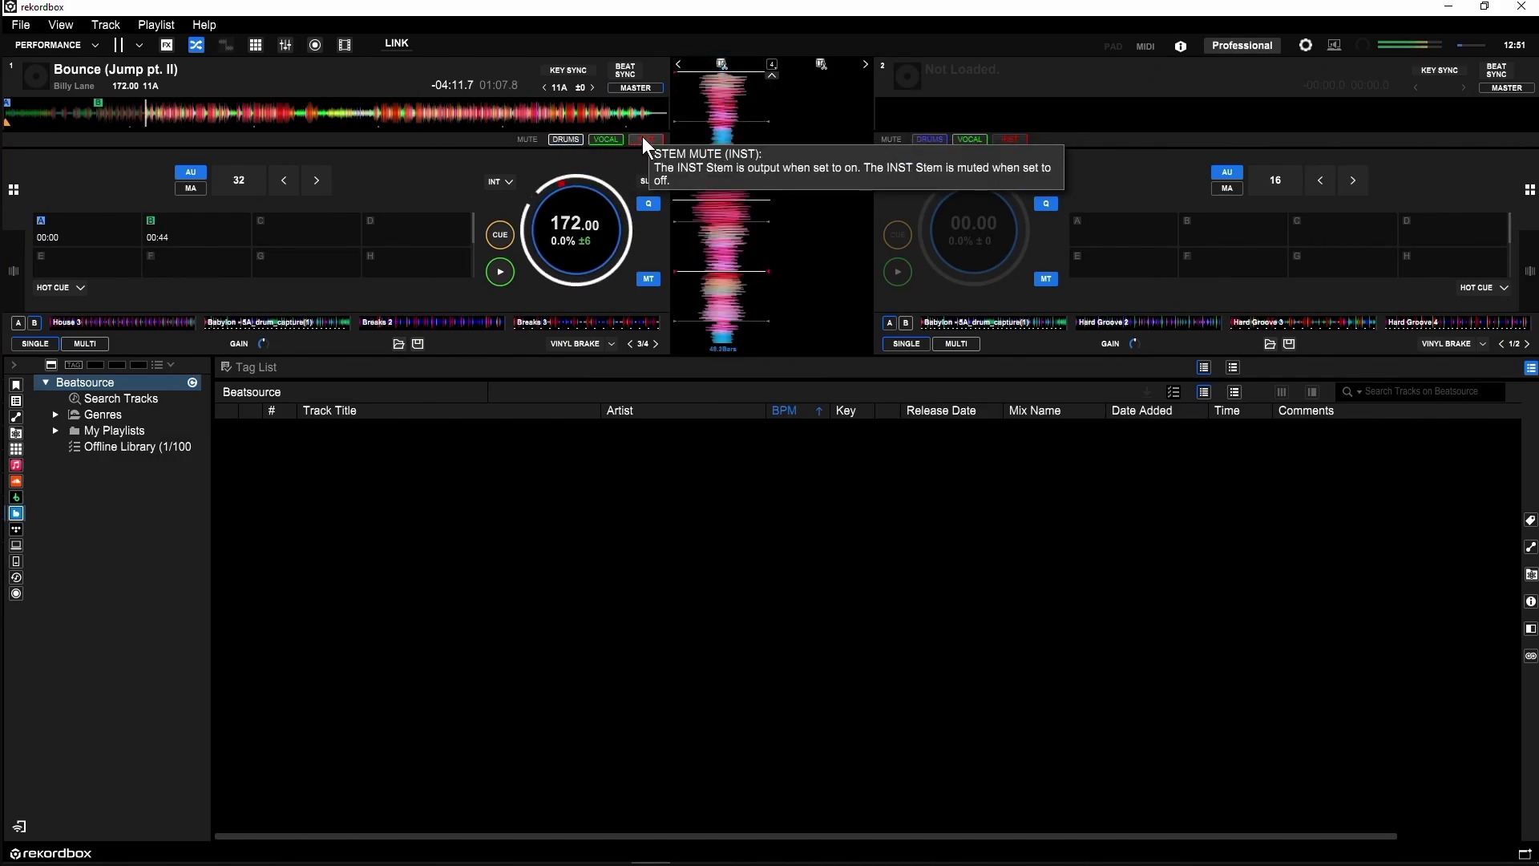
click(644, 139)
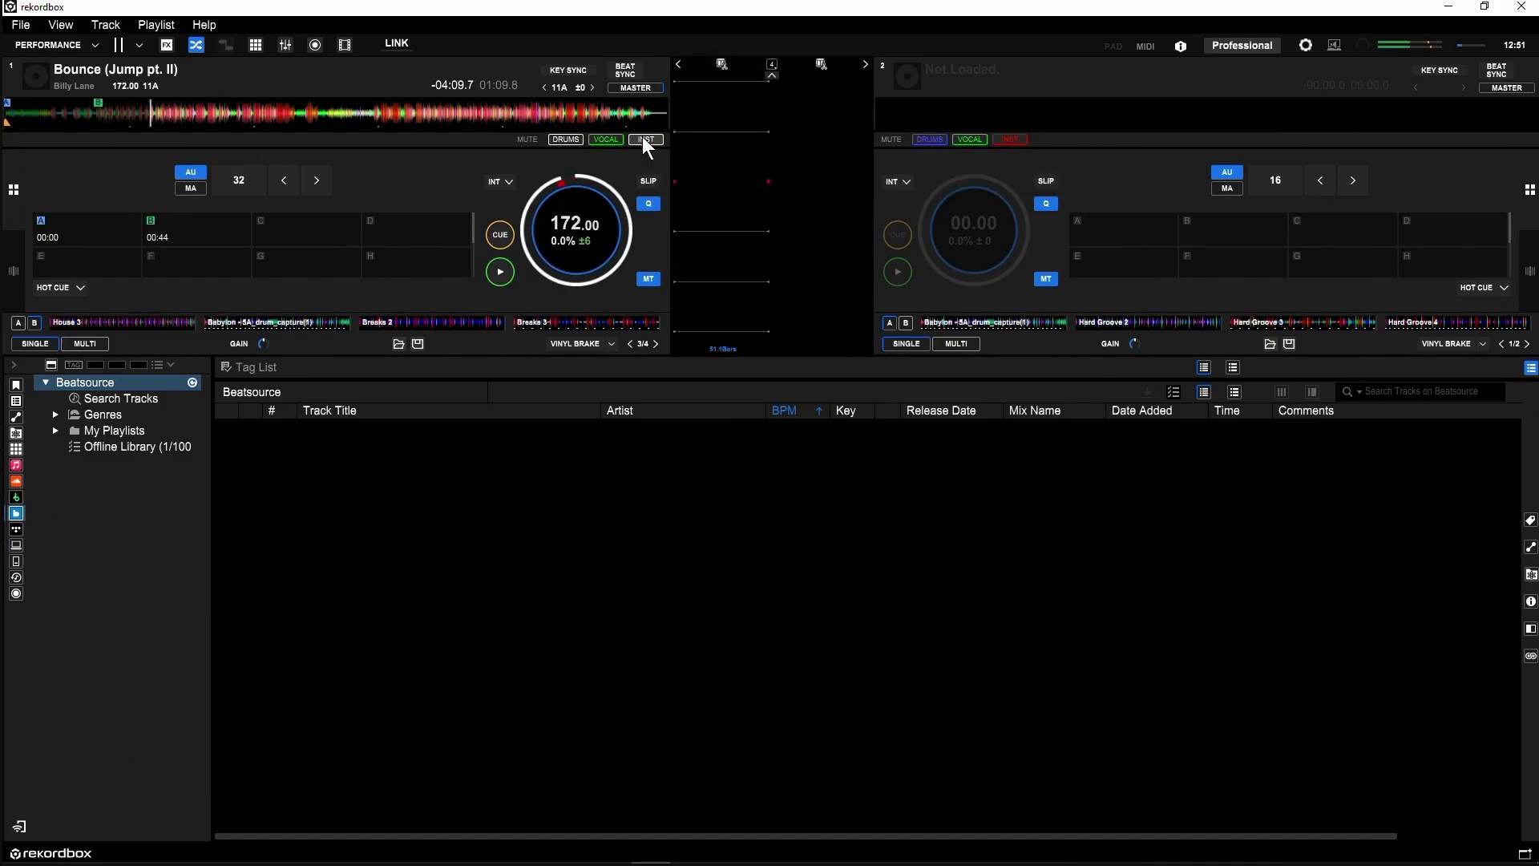
click(569, 141)
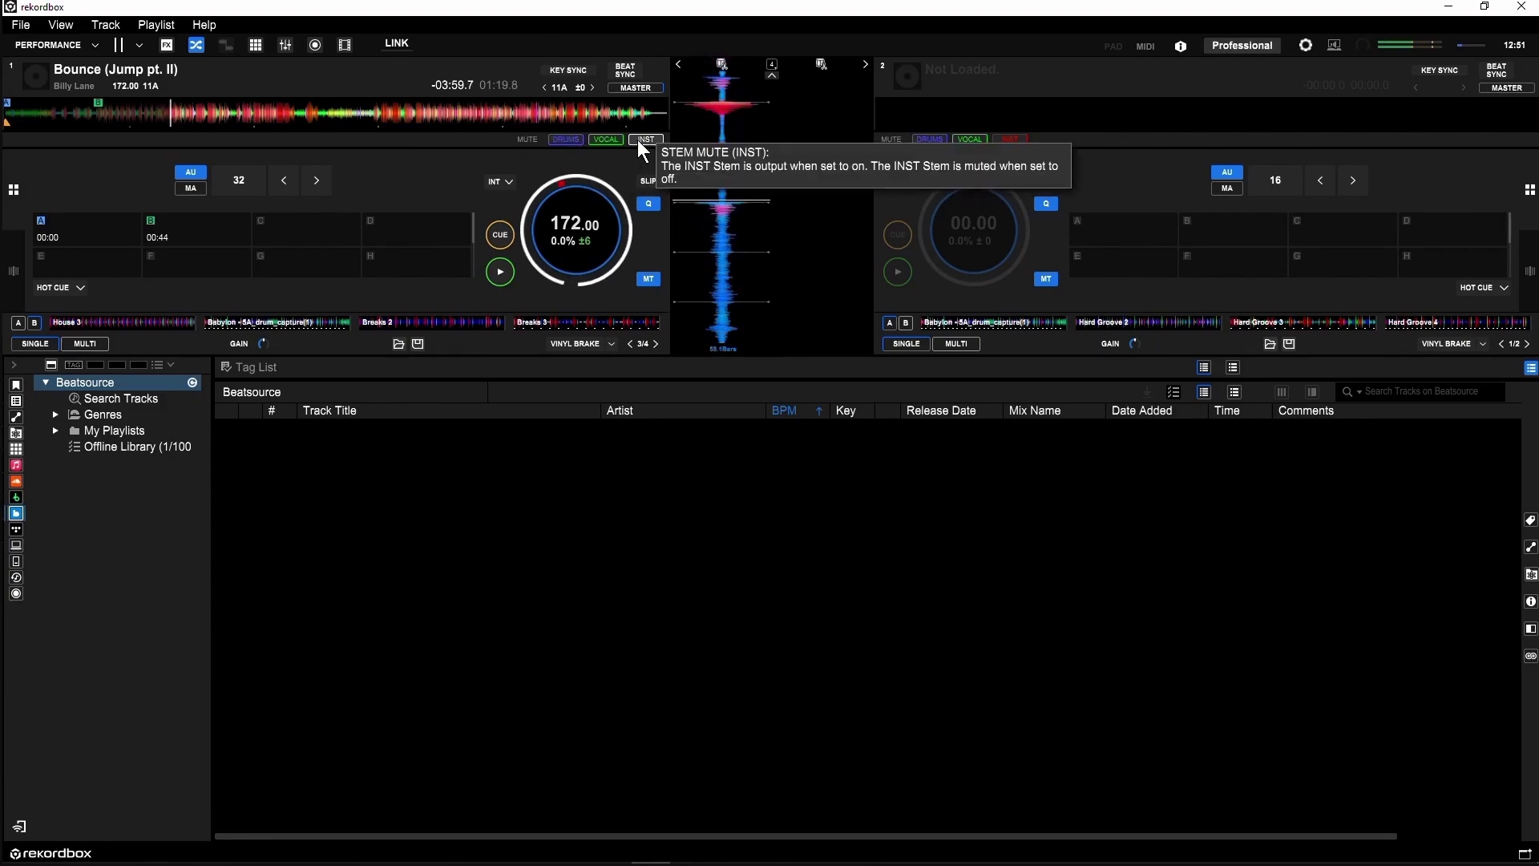
click(639, 139)
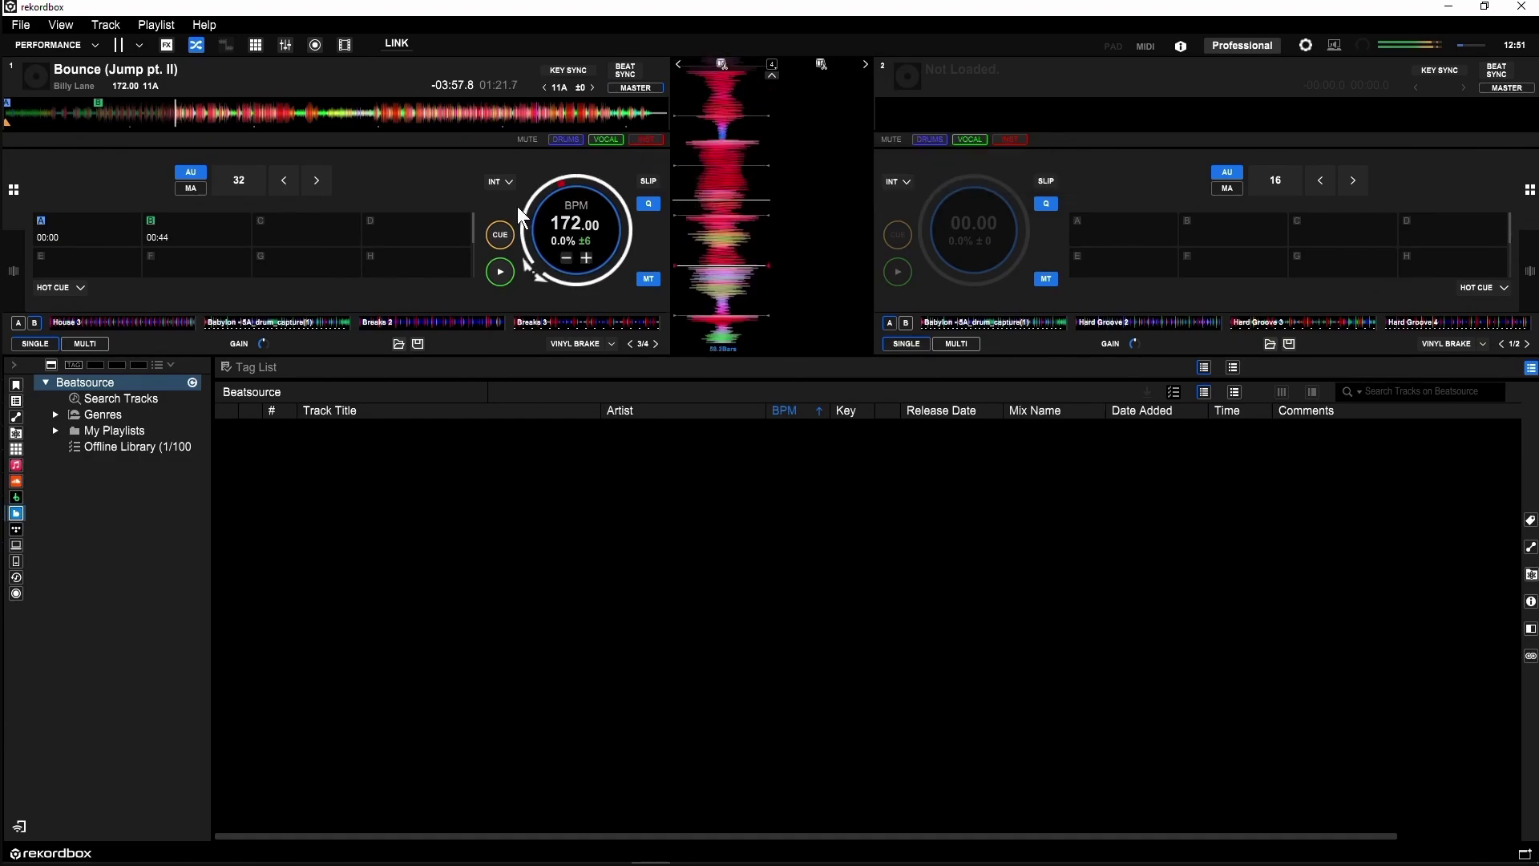
- Play the Babylon drum capture from the Drum Swap slot over Bounce, mute instruments, then pause deck 1
mouse_move(214, 323)
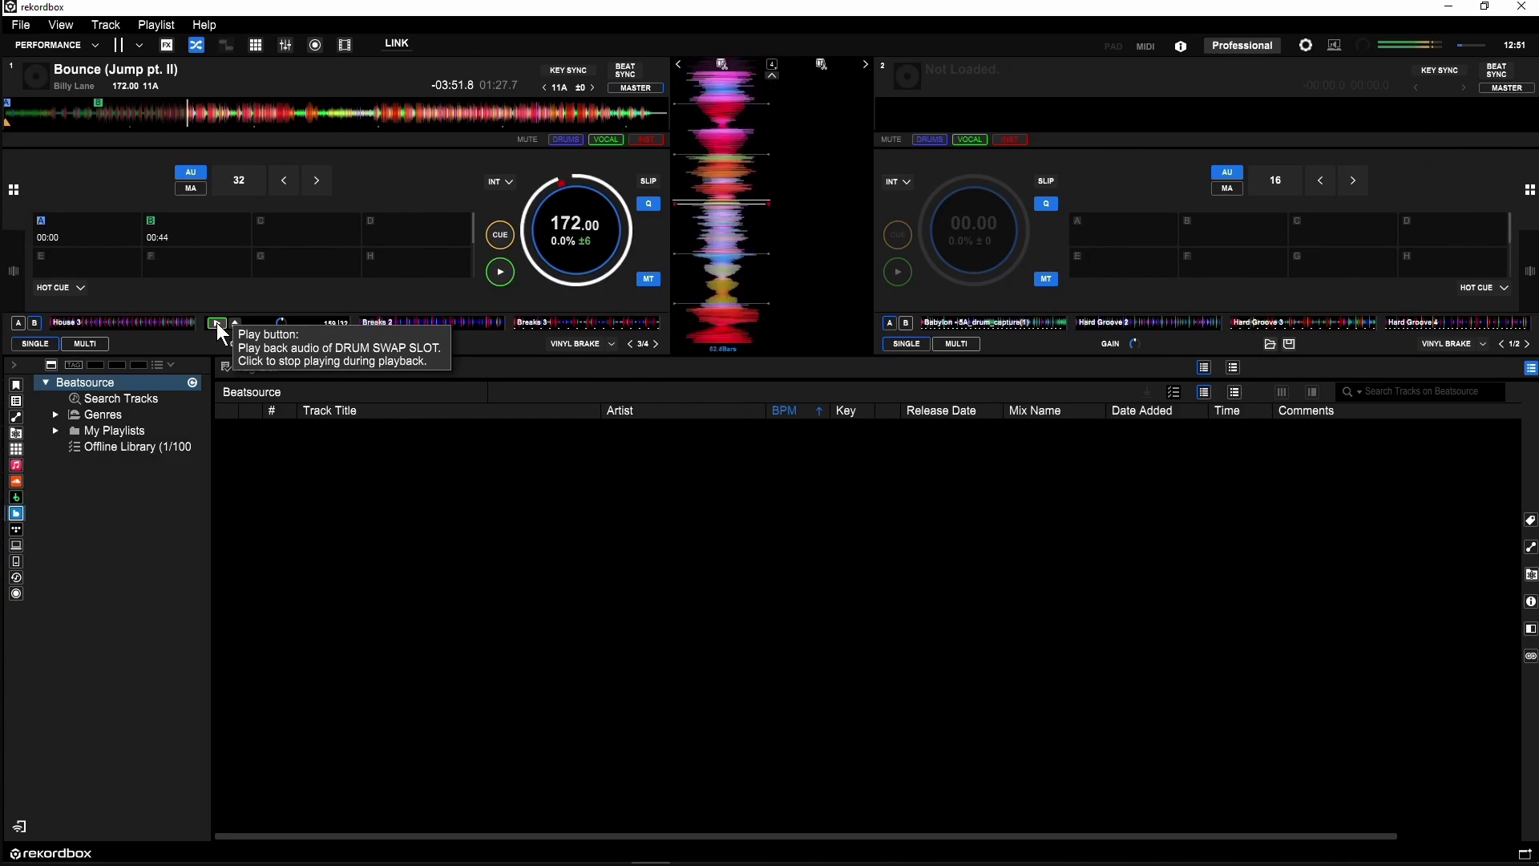
click(215, 321)
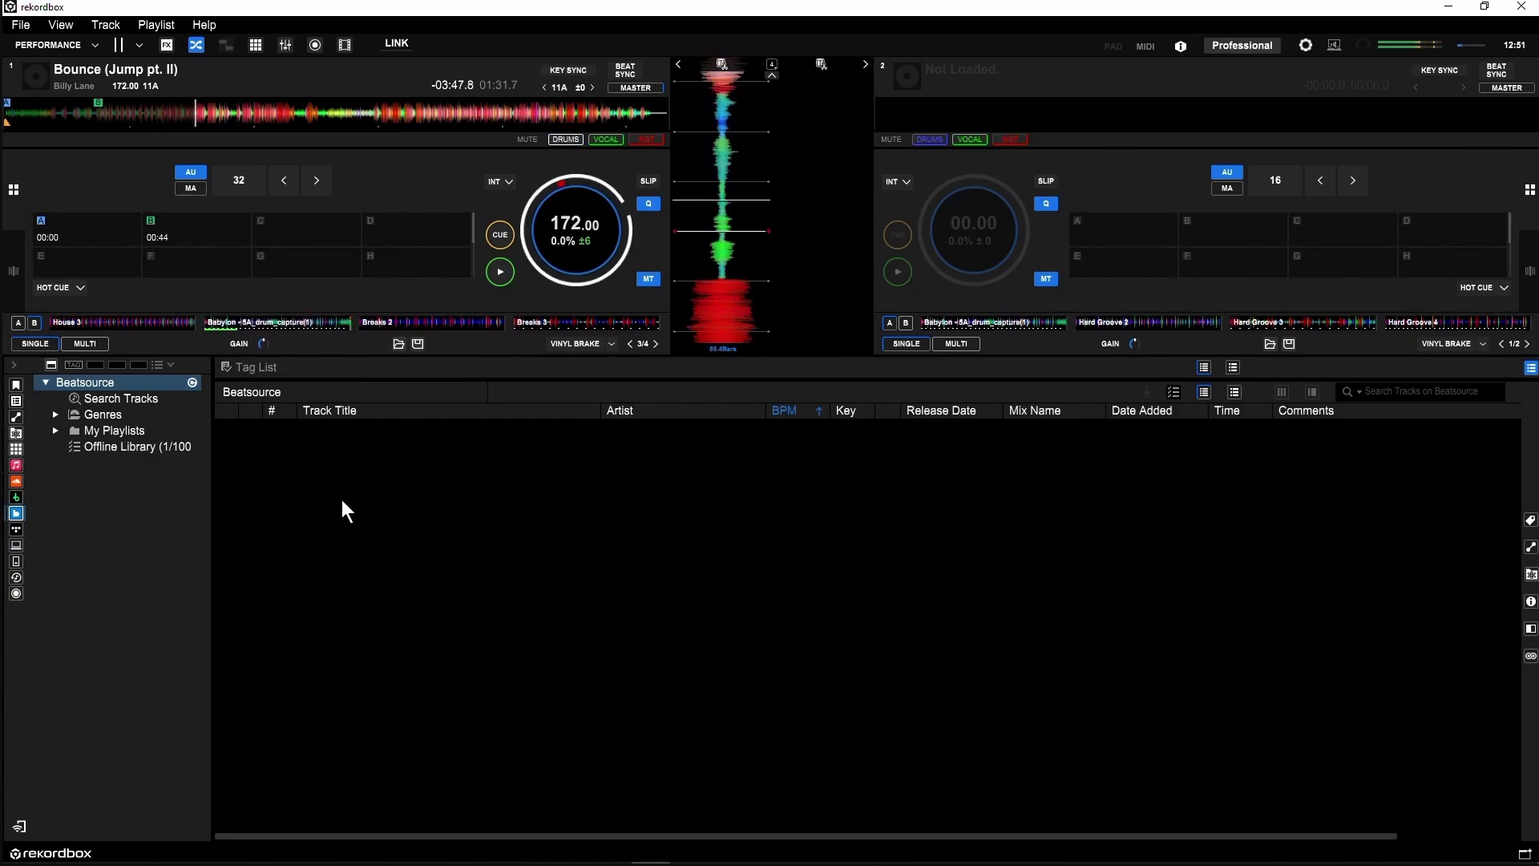
click(603, 141)
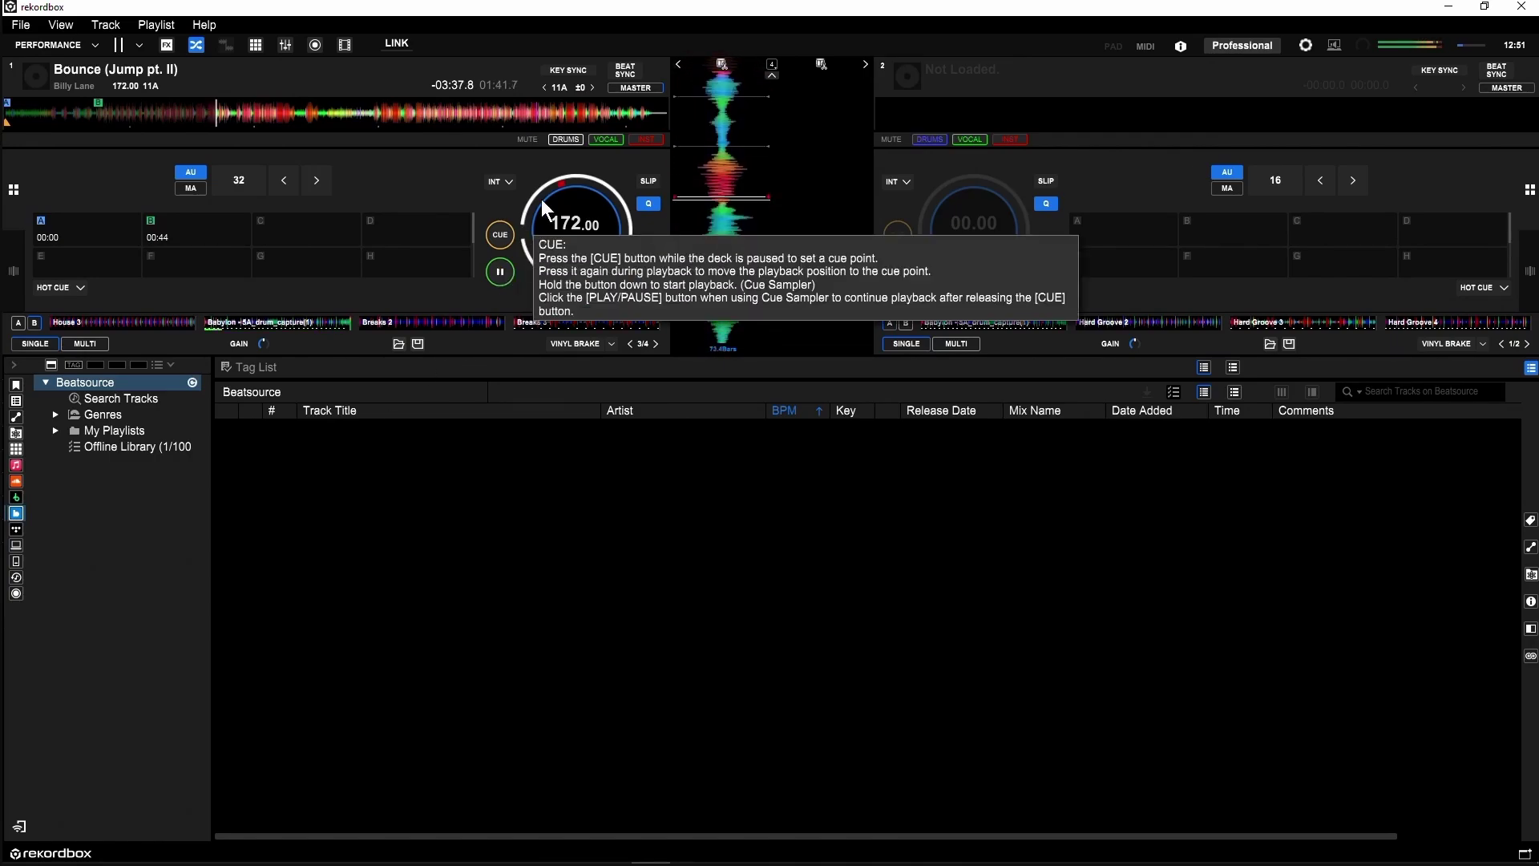
click(646, 139)
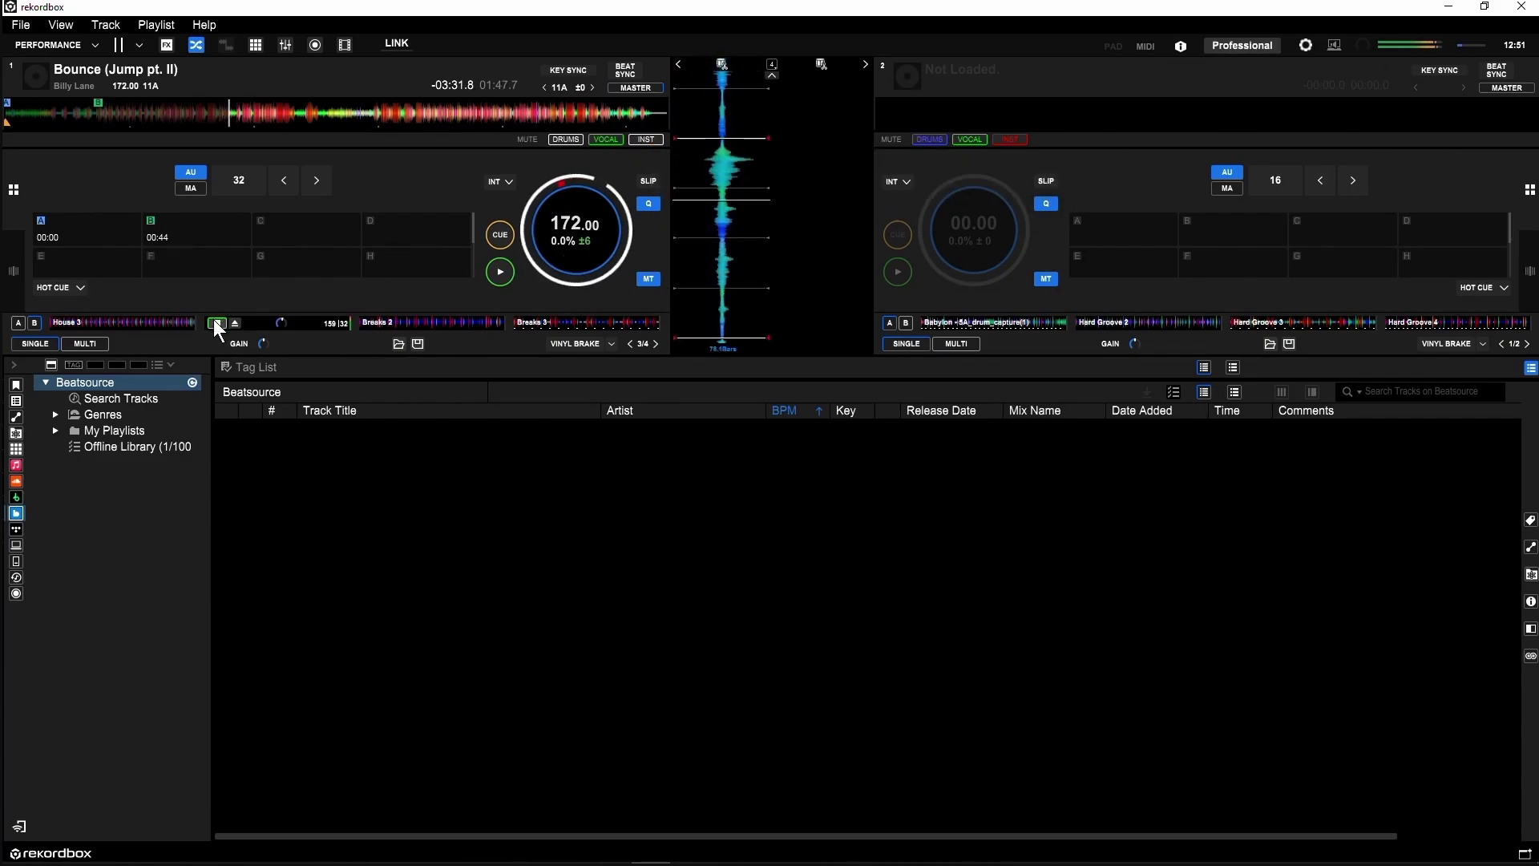
click(215, 322)
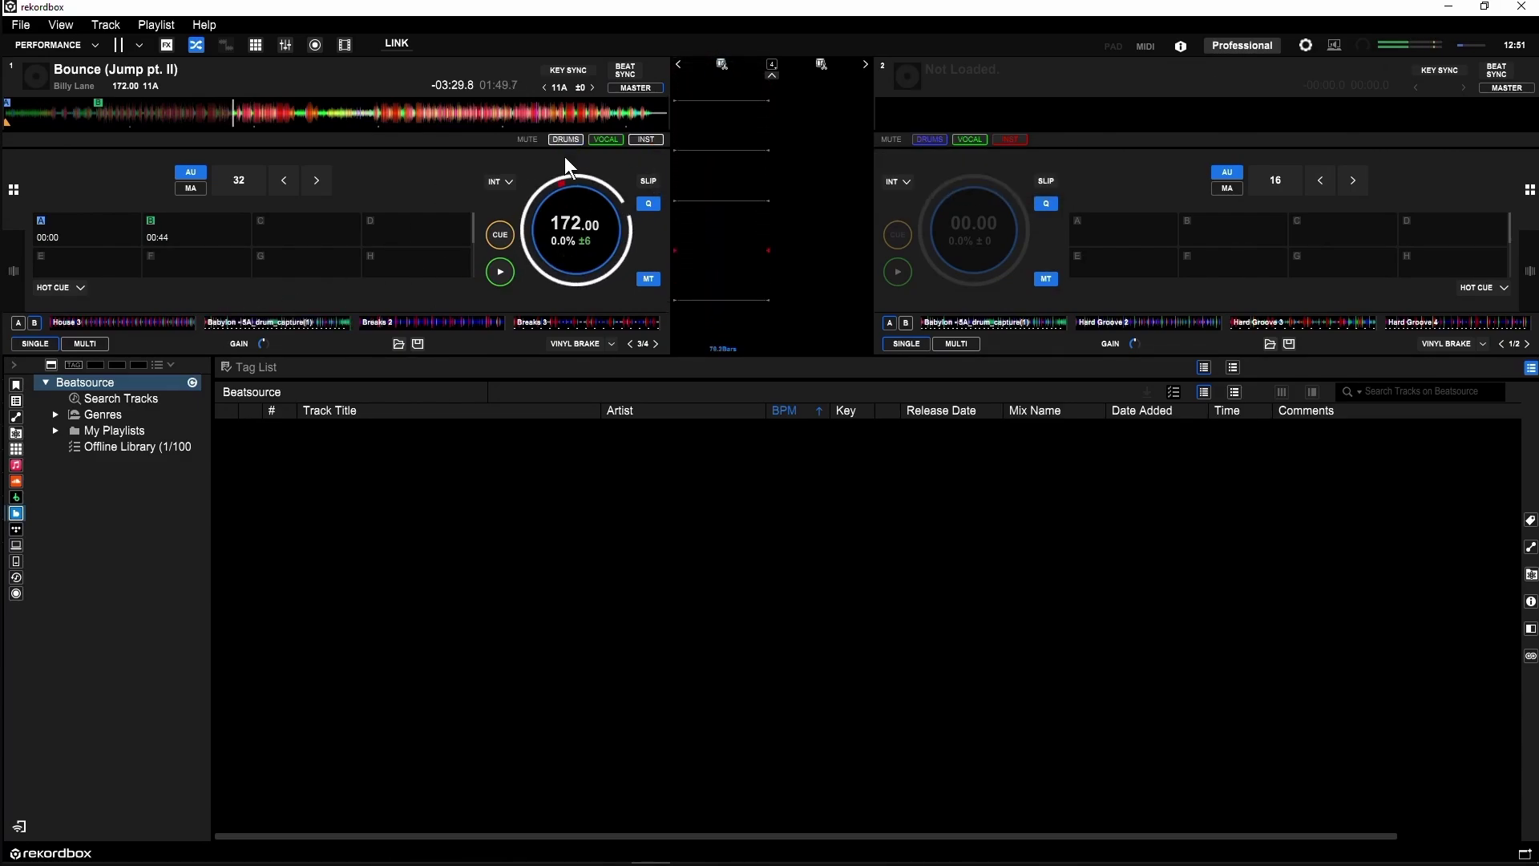
click(500, 272)
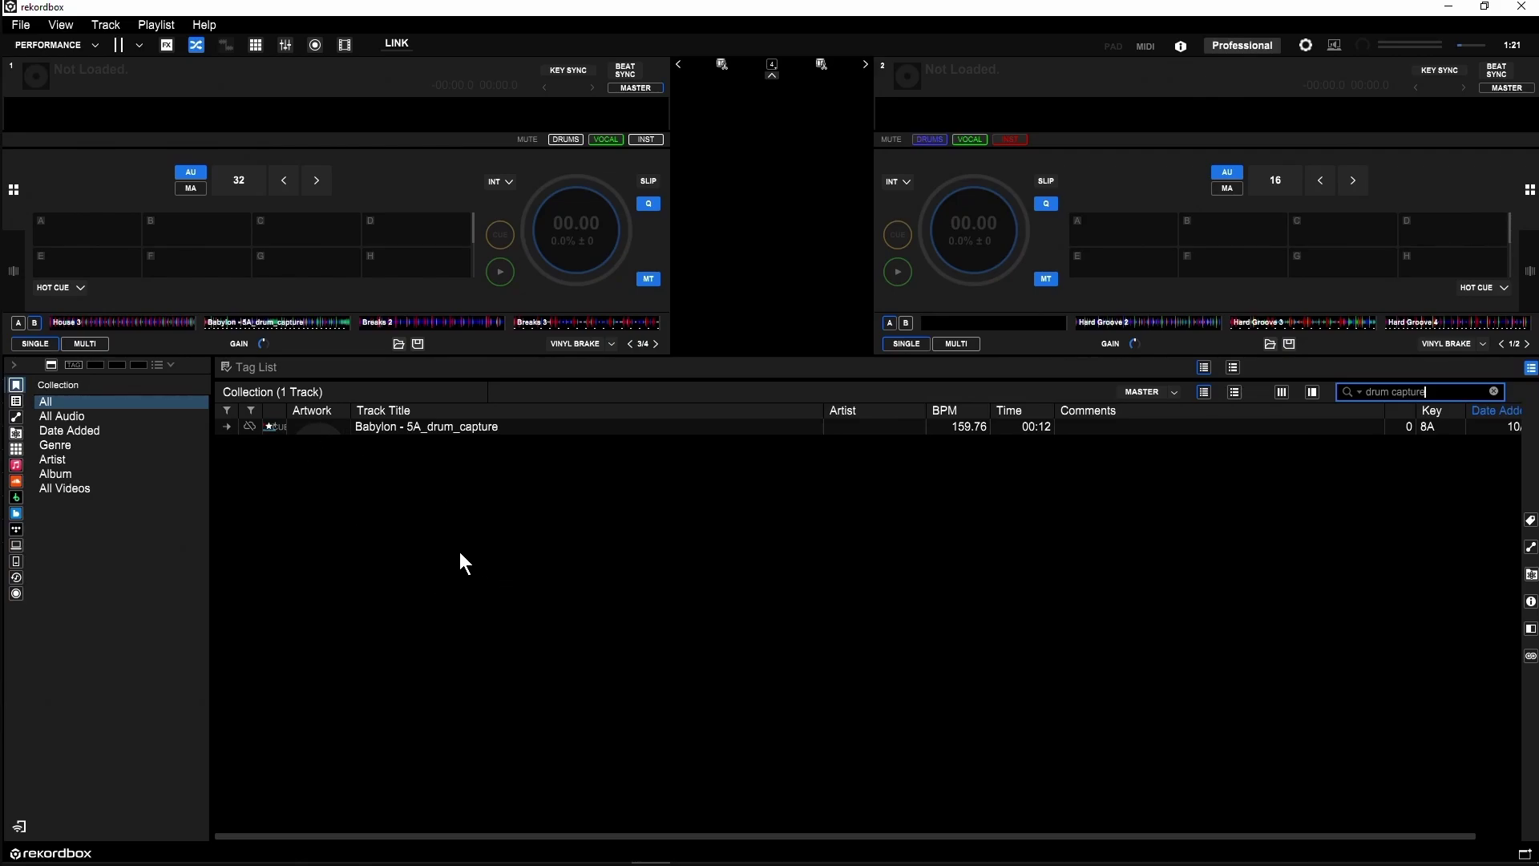
- Drag Babylon - 5A_drum_capture from the collection into a deck 1 Drum Swap slot
drag(433, 428, 314, 317)
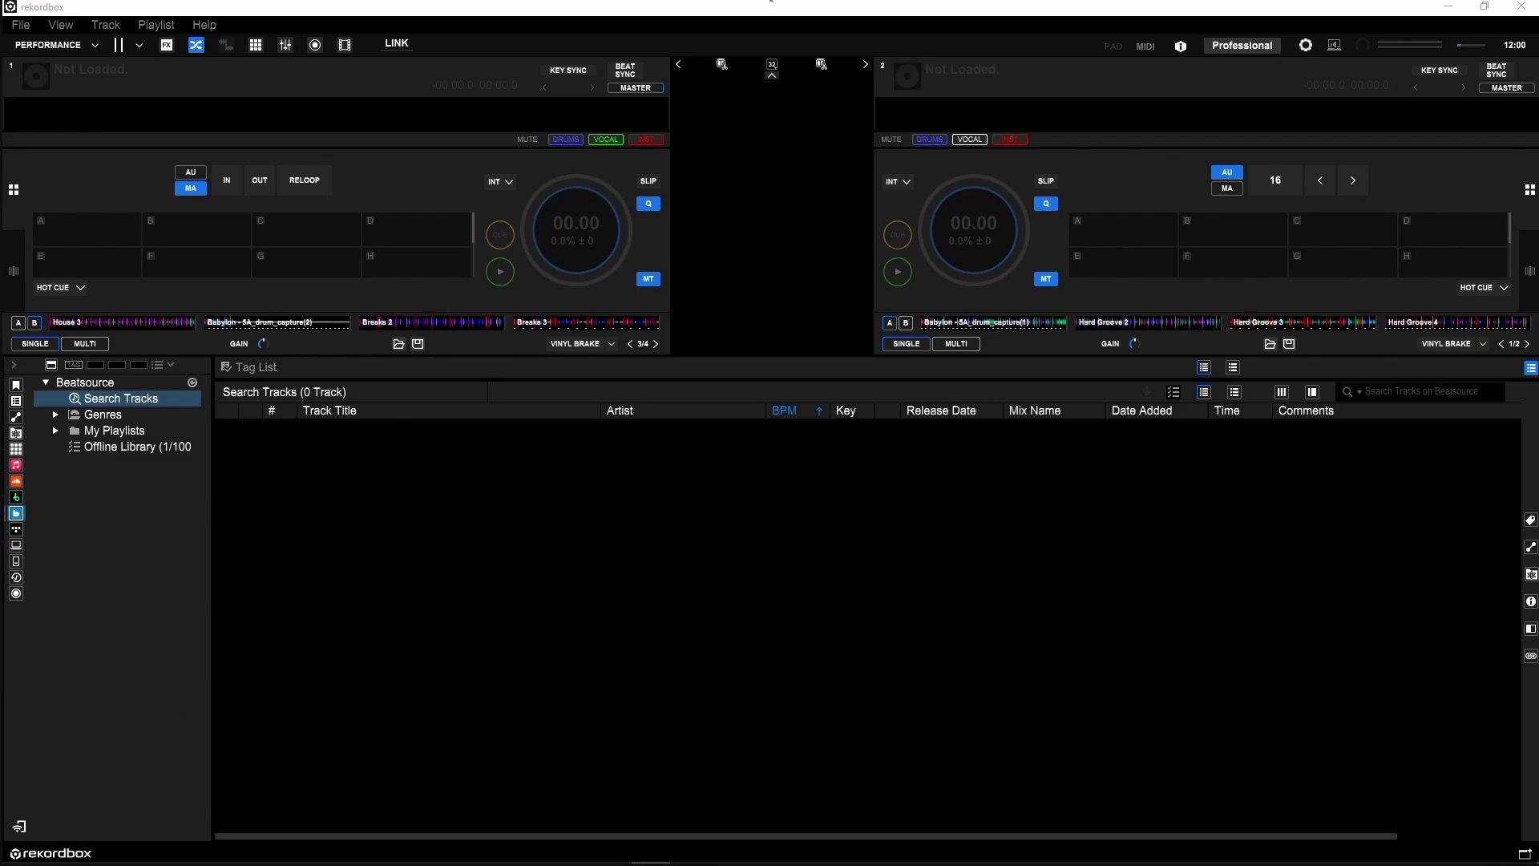
- Open MIDI settings for the DDJ-400 and show its list of assignable deck functions
click(1189, 63)
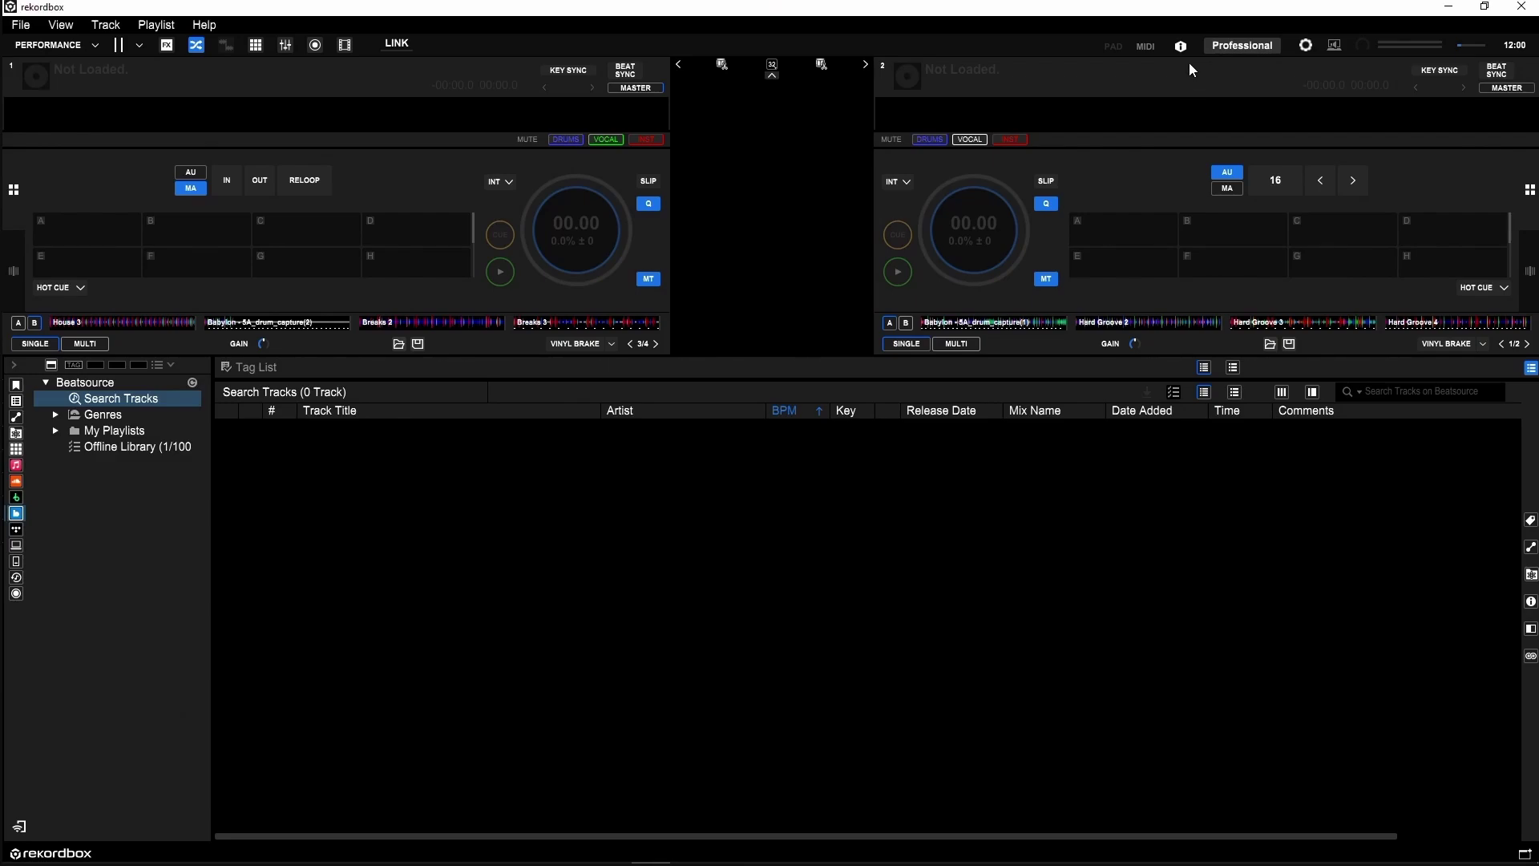
click(1148, 46)
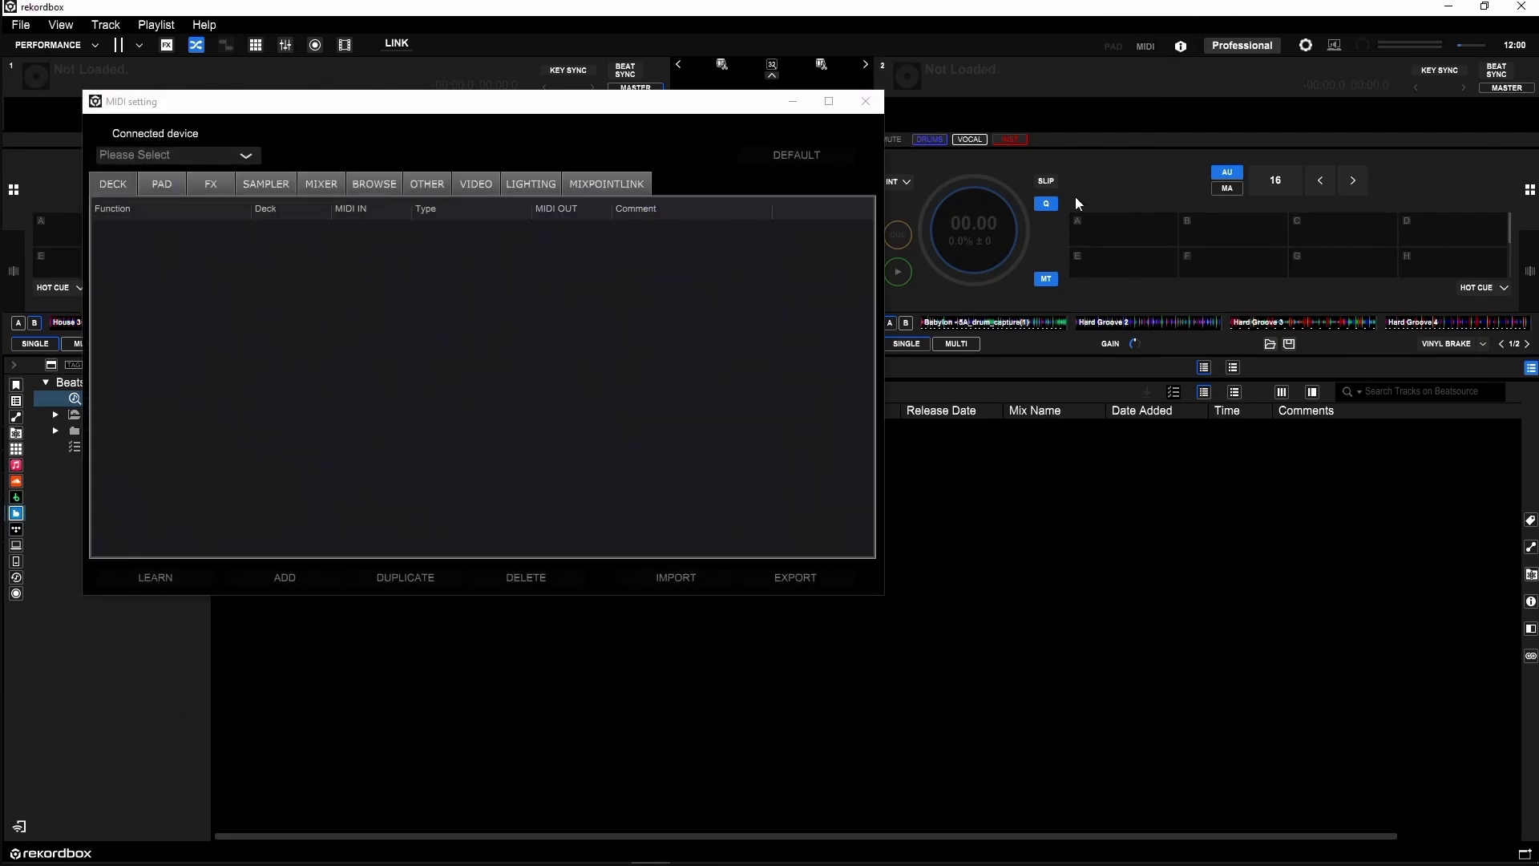
drag(423, 104, 513, 125)
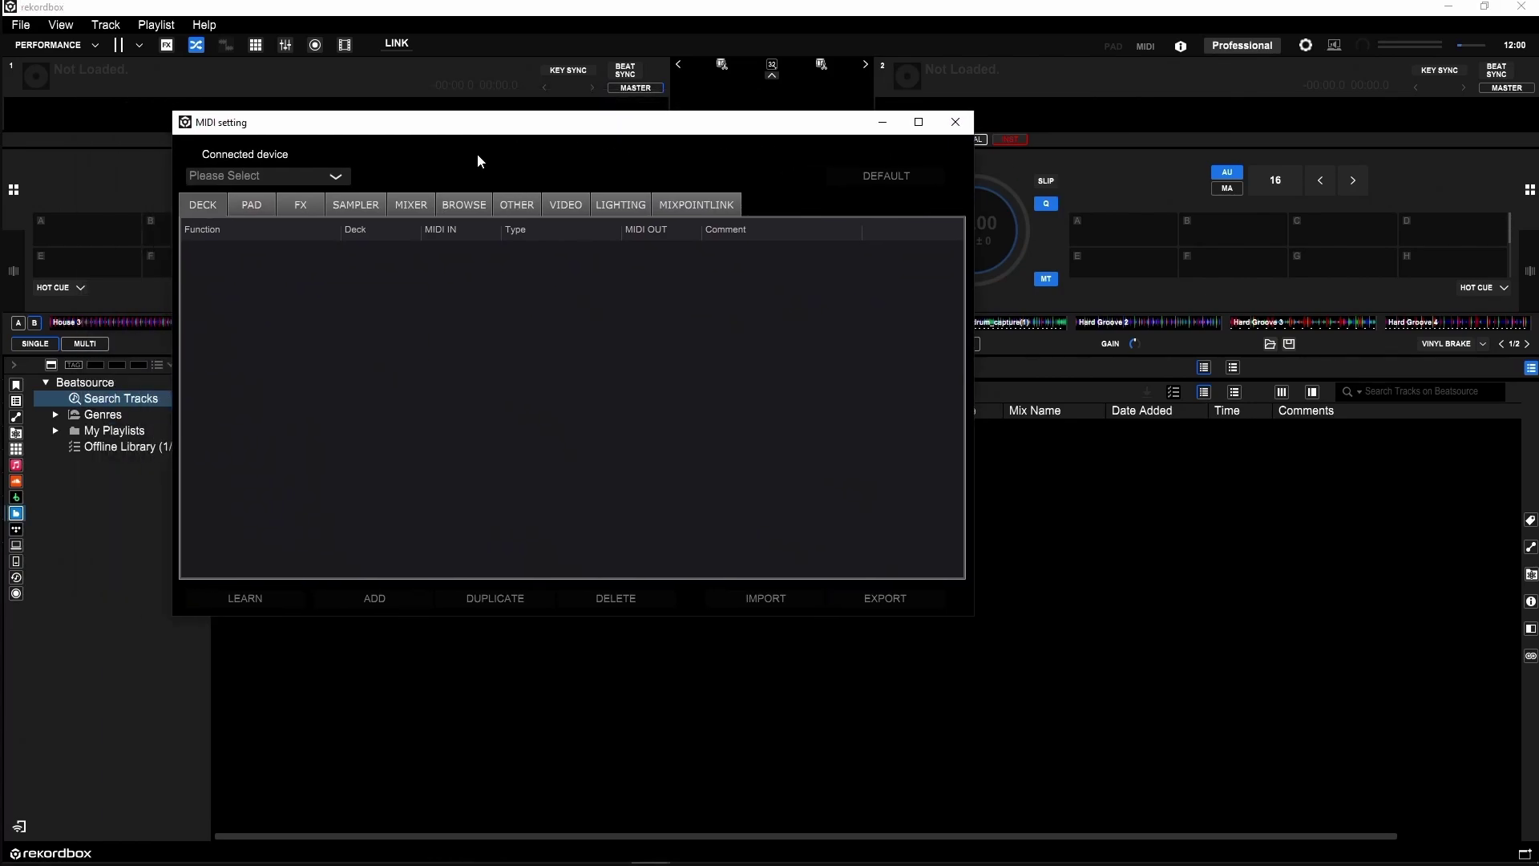
click(336, 176)
click(239, 202)
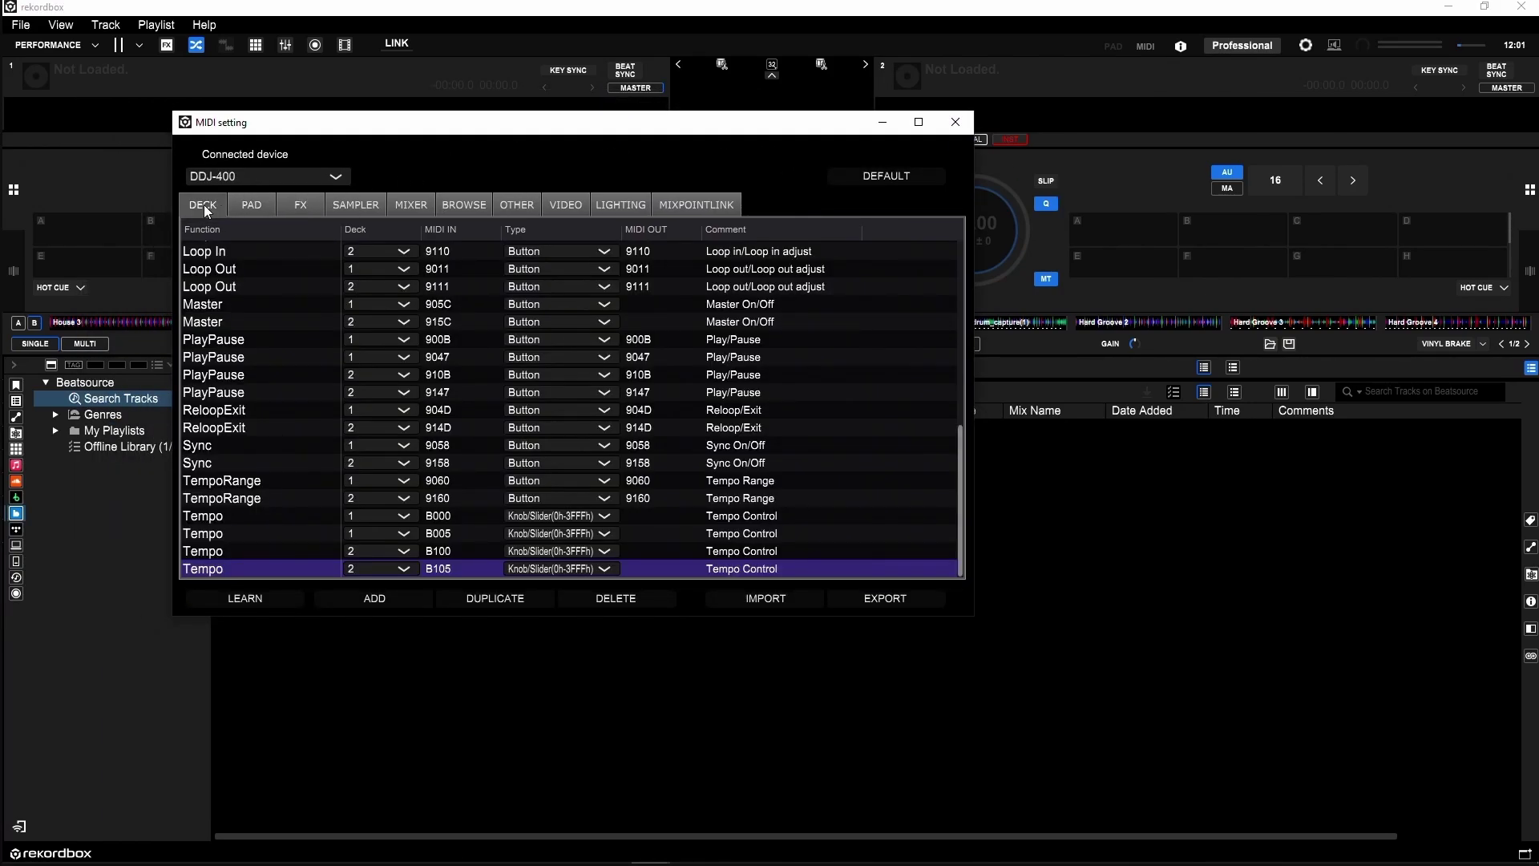
click(369, 599)
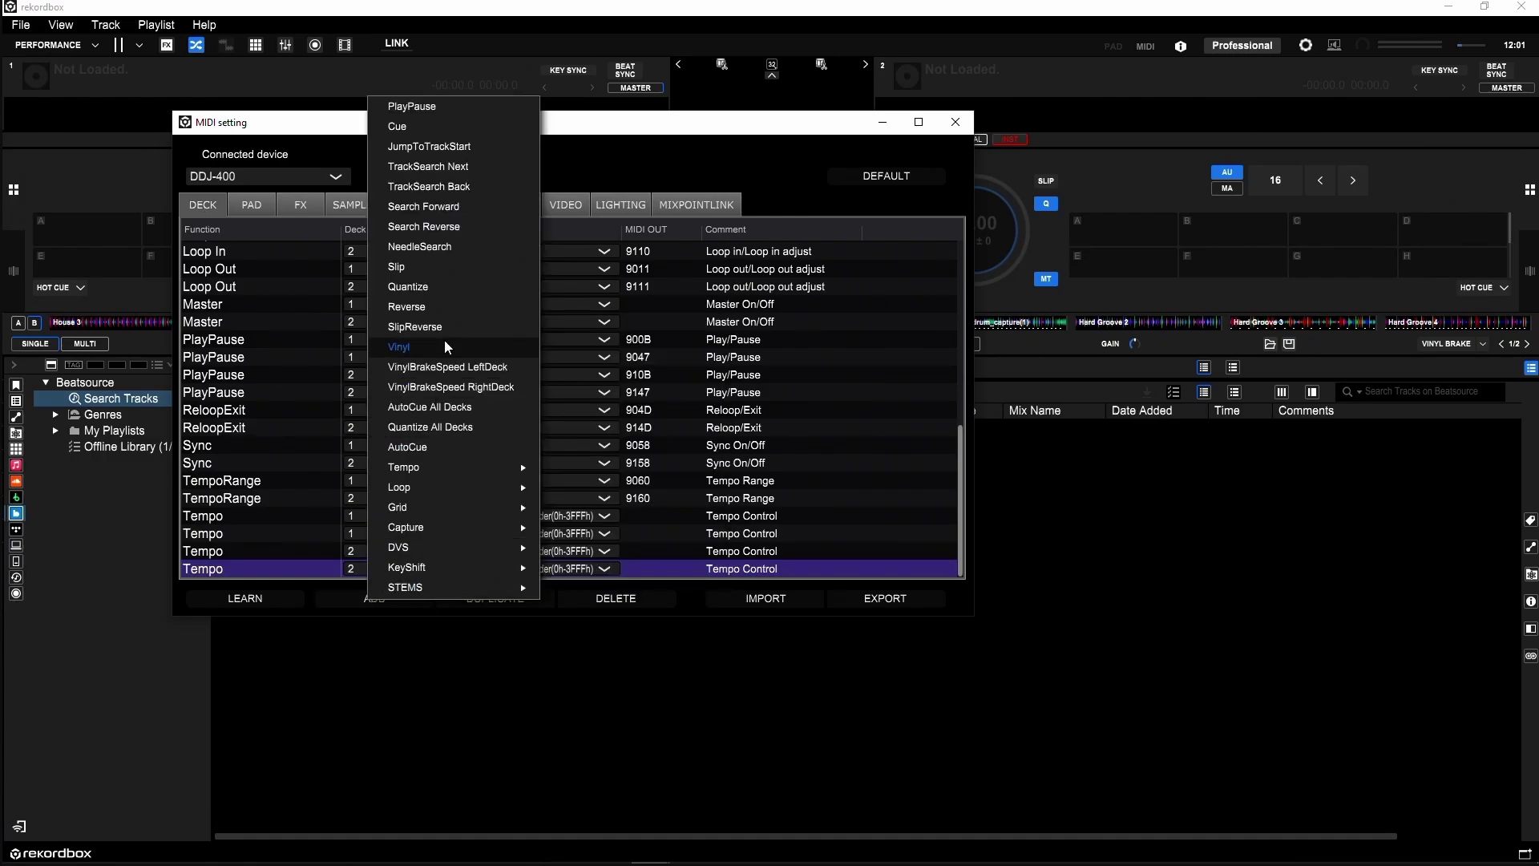
mouse_move(425, 592)
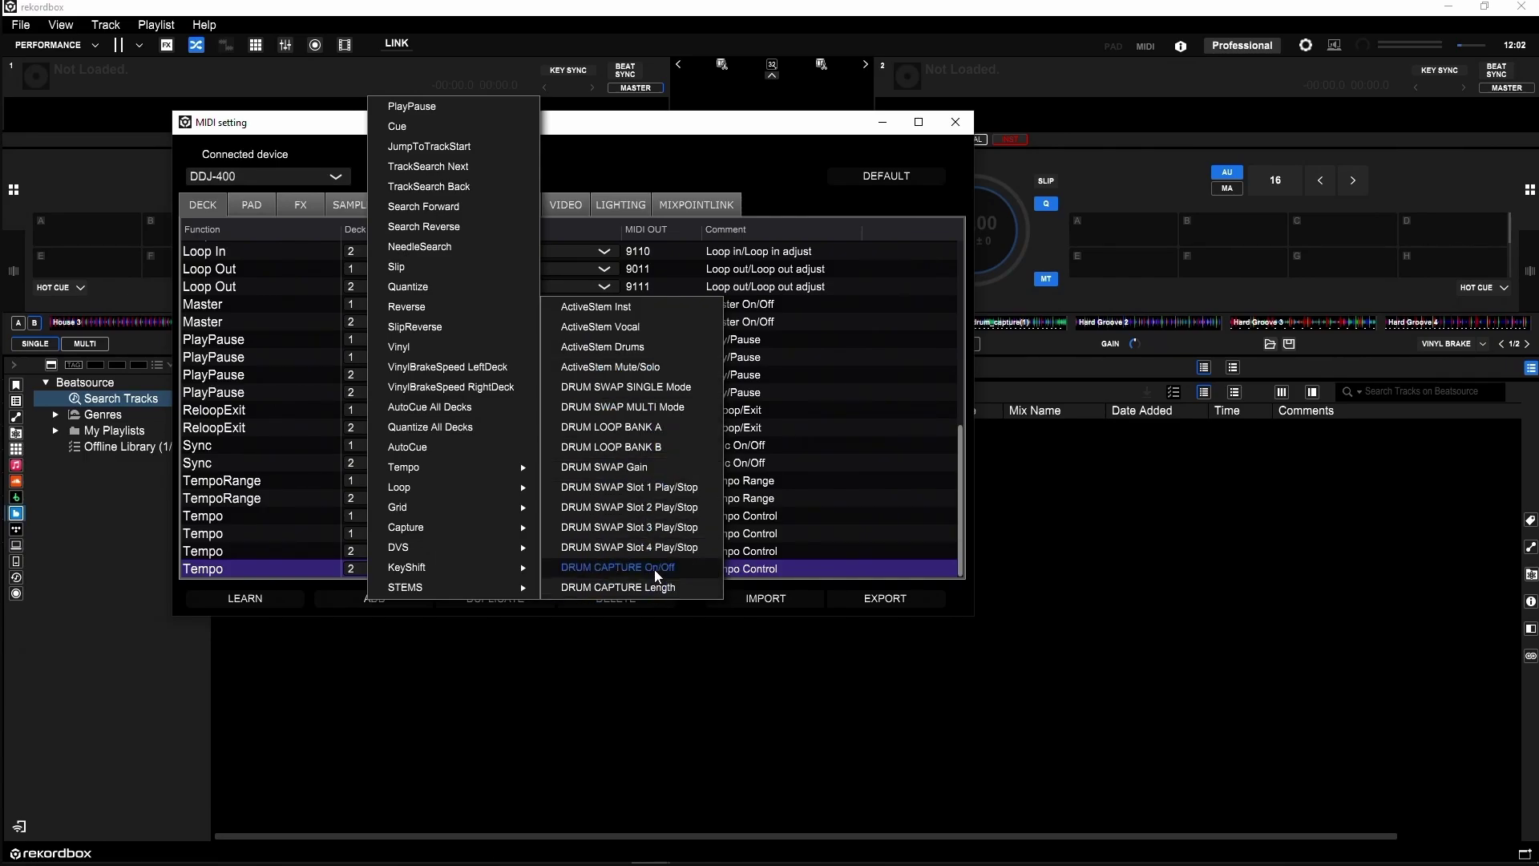
- Switch to the DDJ-400's FX mappings and review the STEMS drum roll and drum trans functions
click(209, 209)
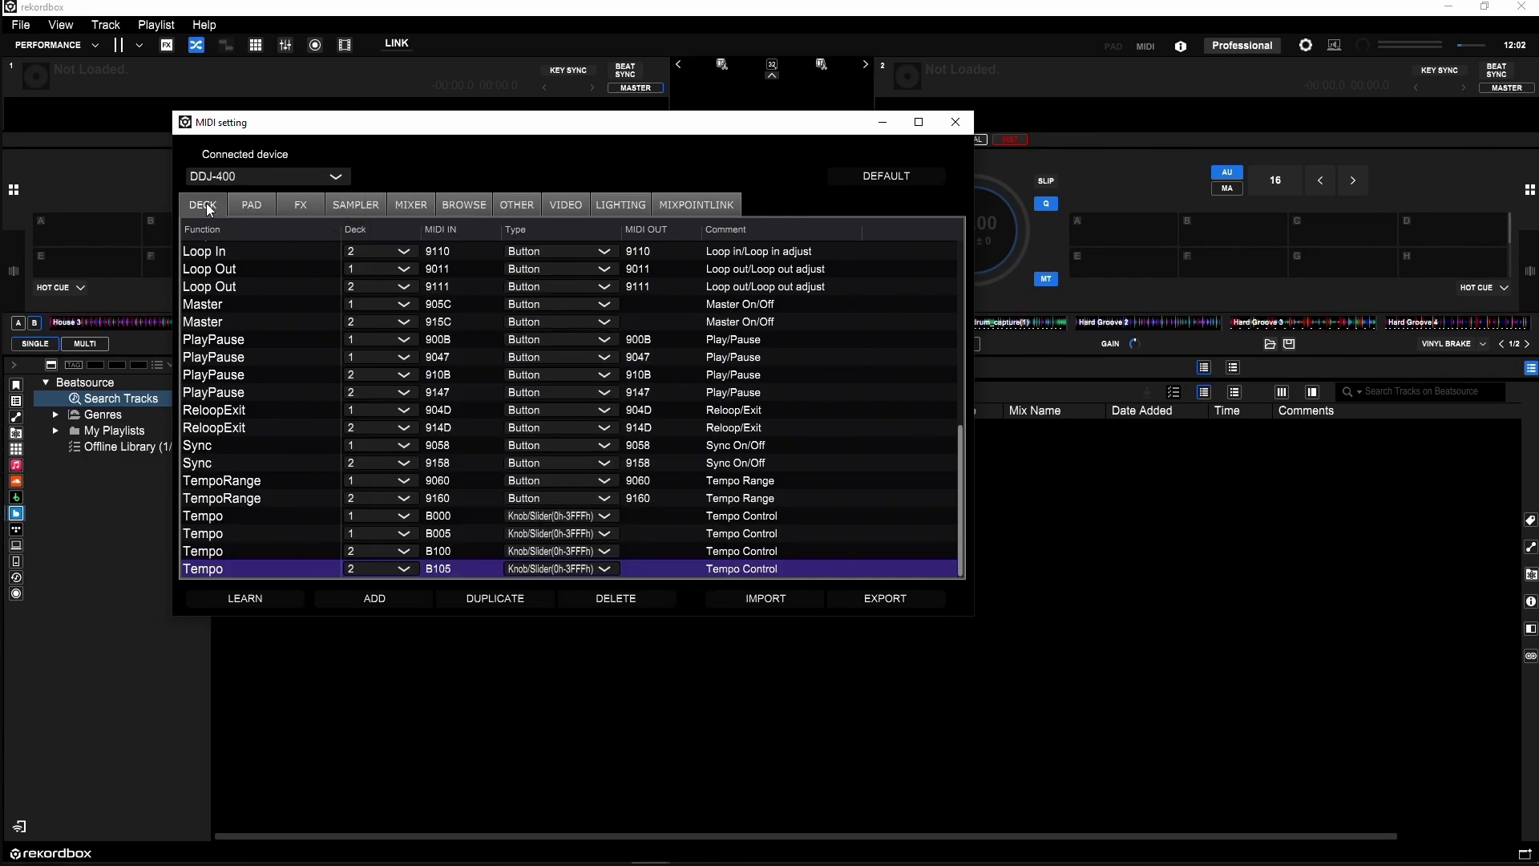
click(300, 205)
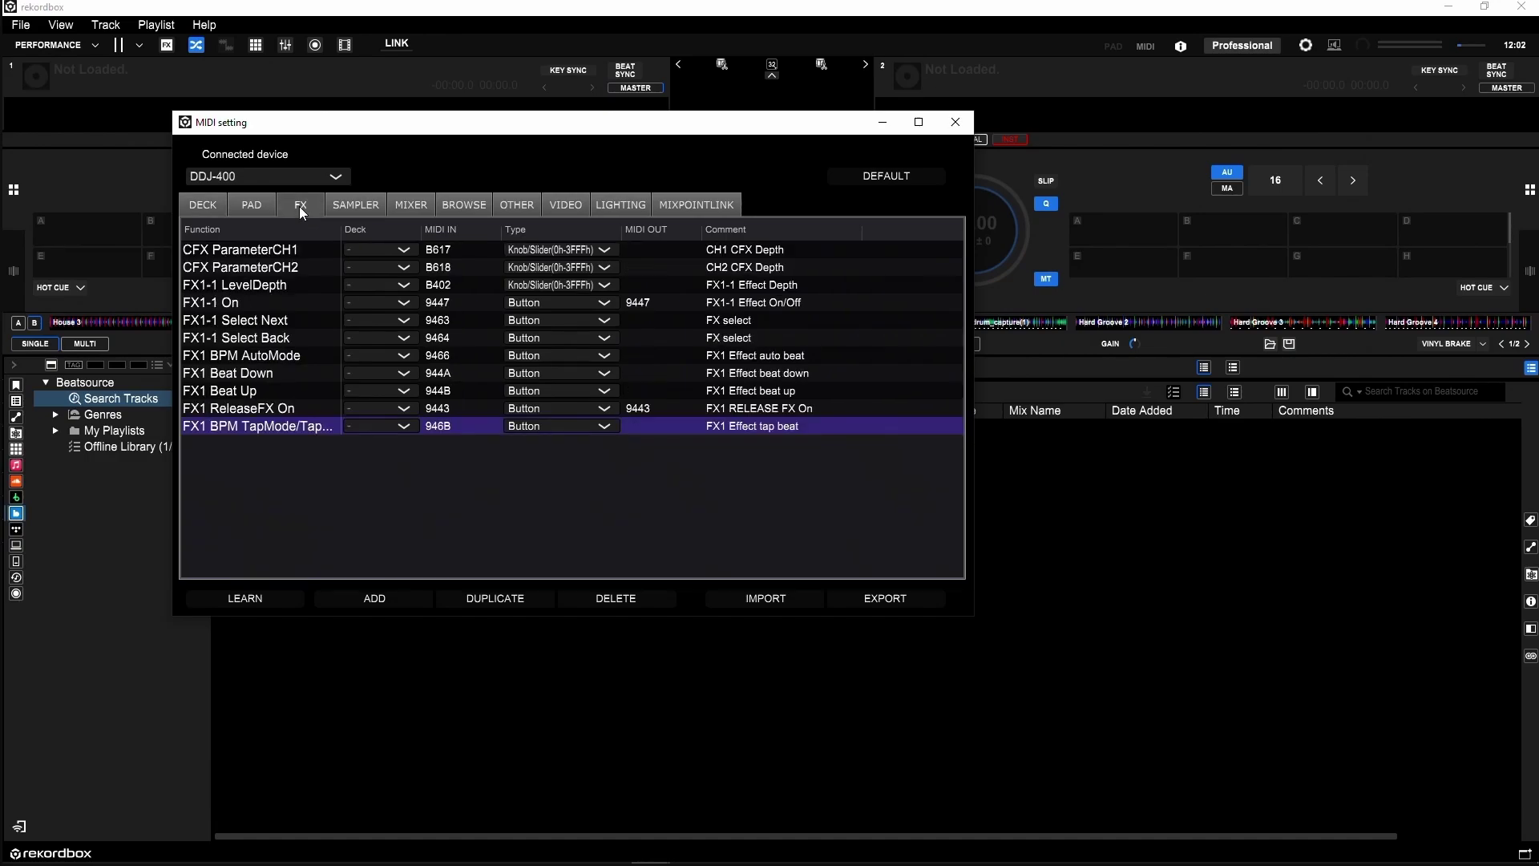
click(344, 598)
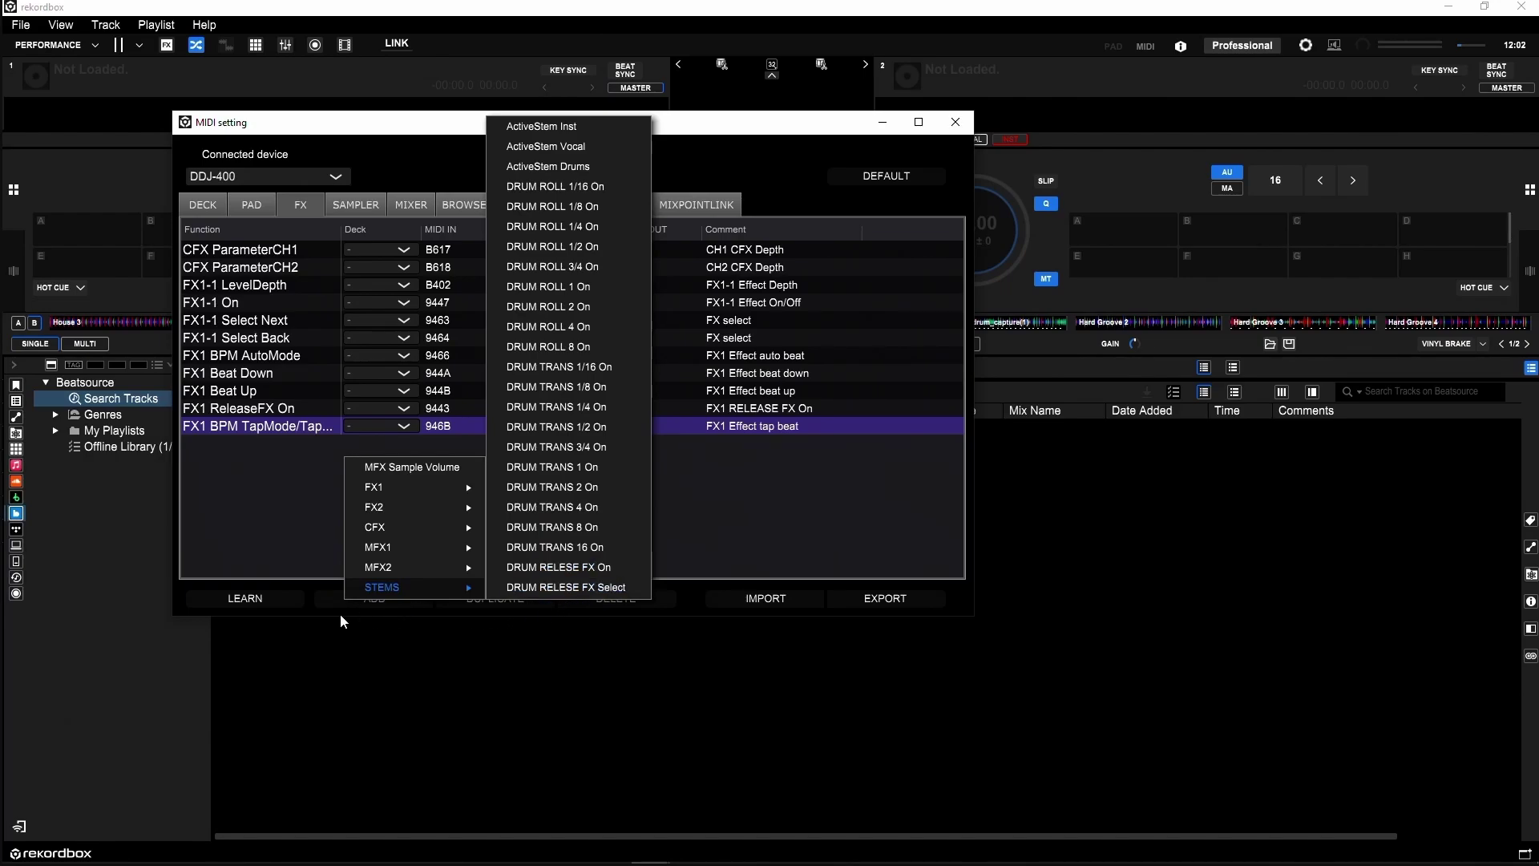
click(271, 603)
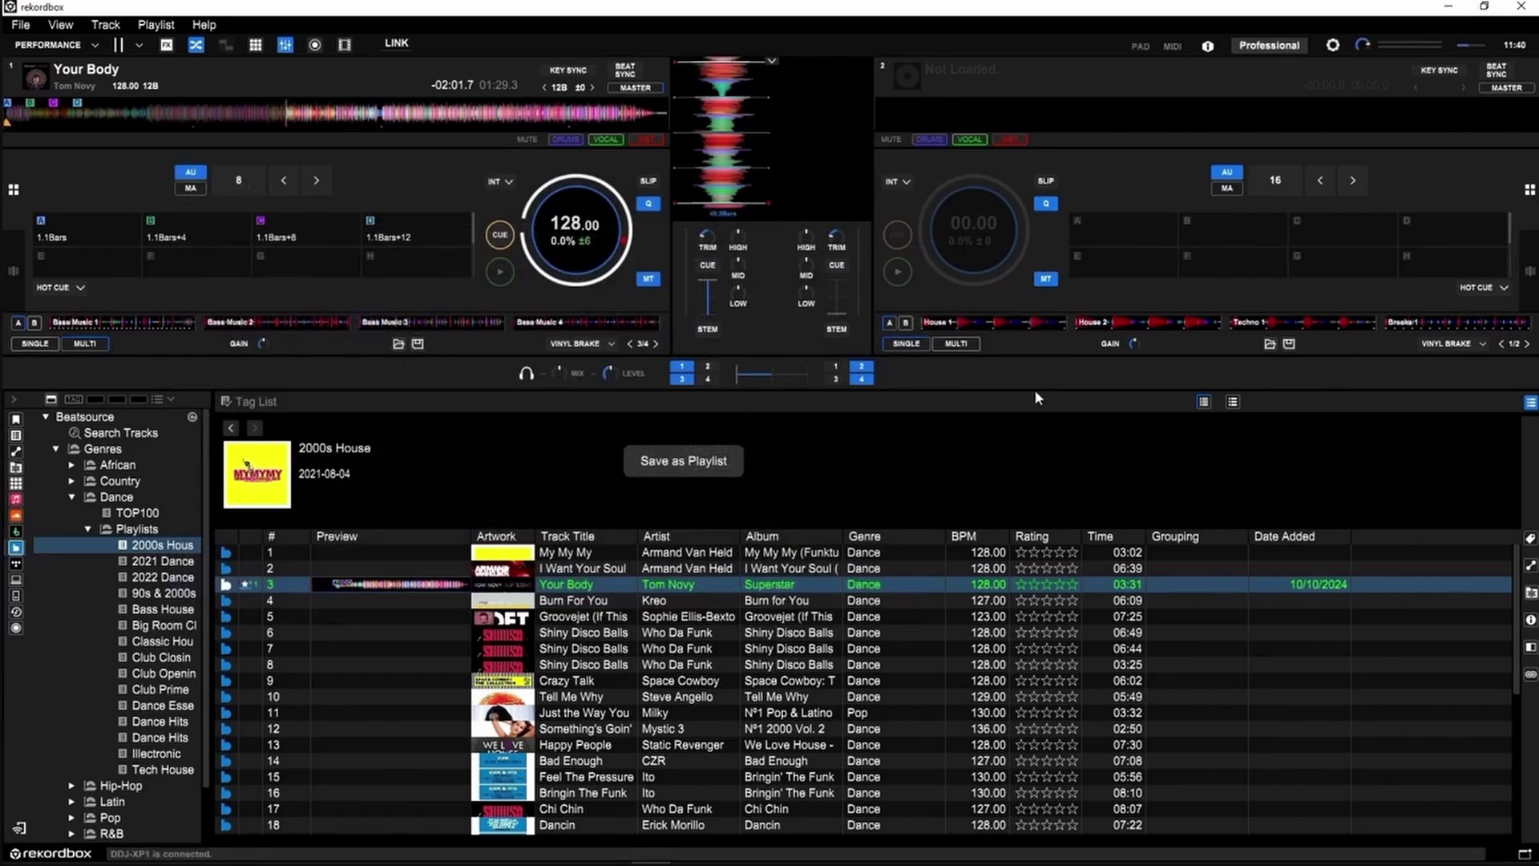
- In PAD EDITOR, compare ASSIGN 2 and ASSIGN 1, then view the first pad's TRANSPORT > STEMS options
click(1139, 47)
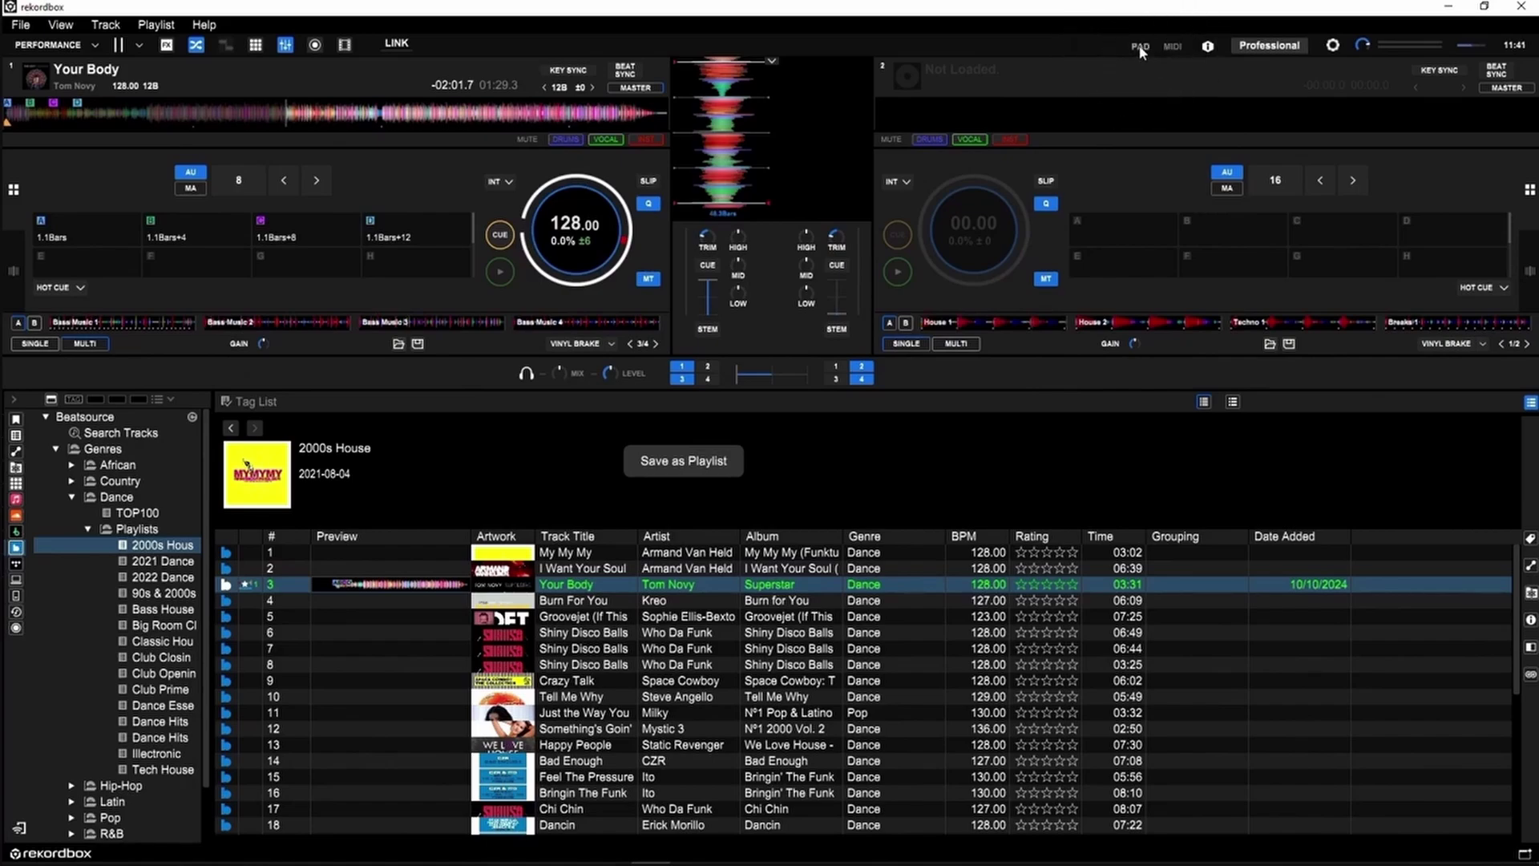
drag(226, 68, 634, 144)
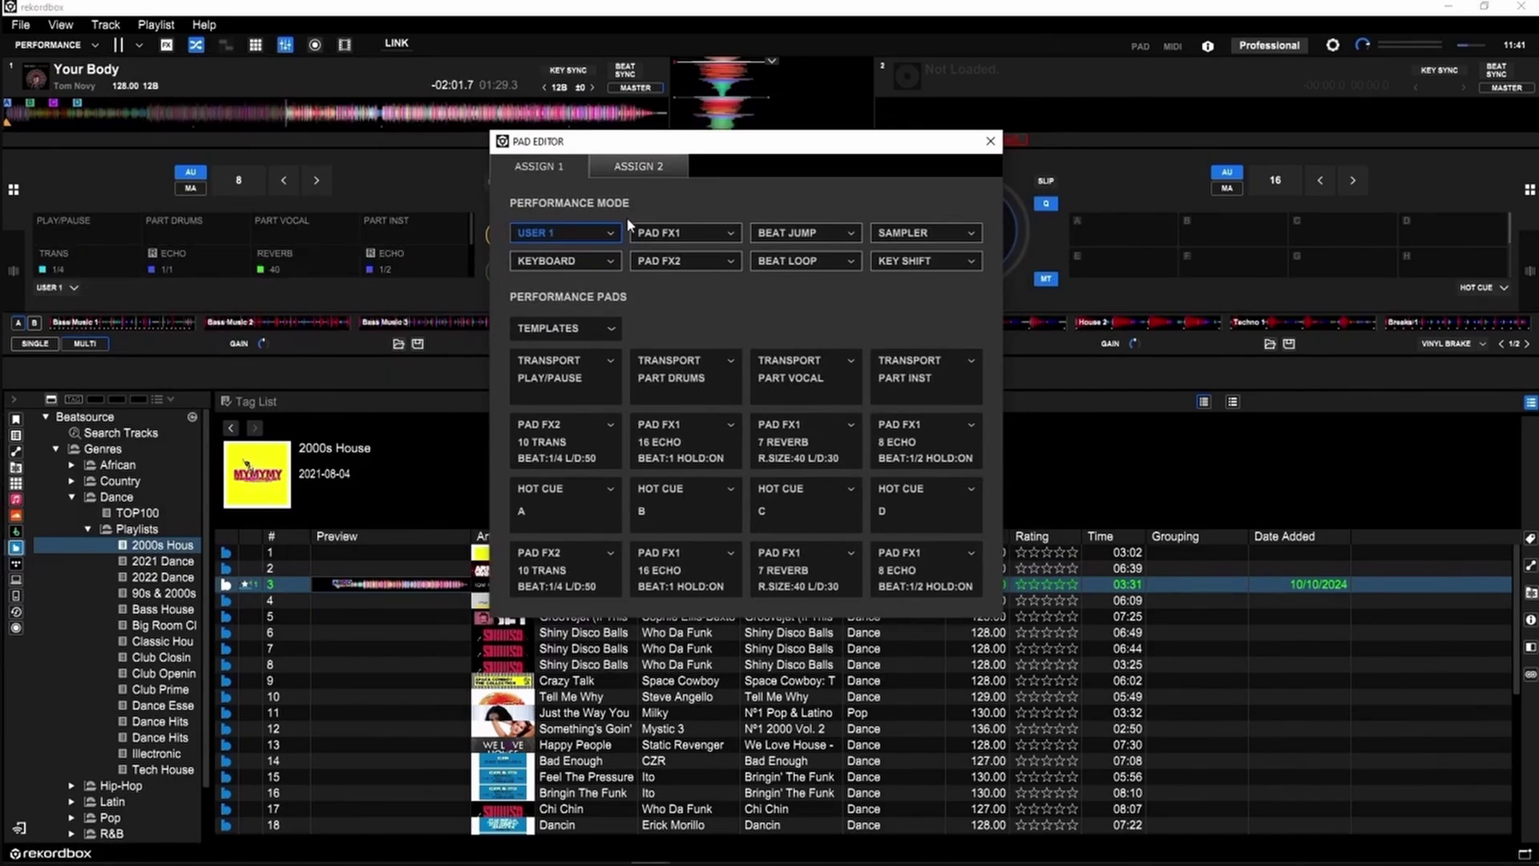
click(639, 166)
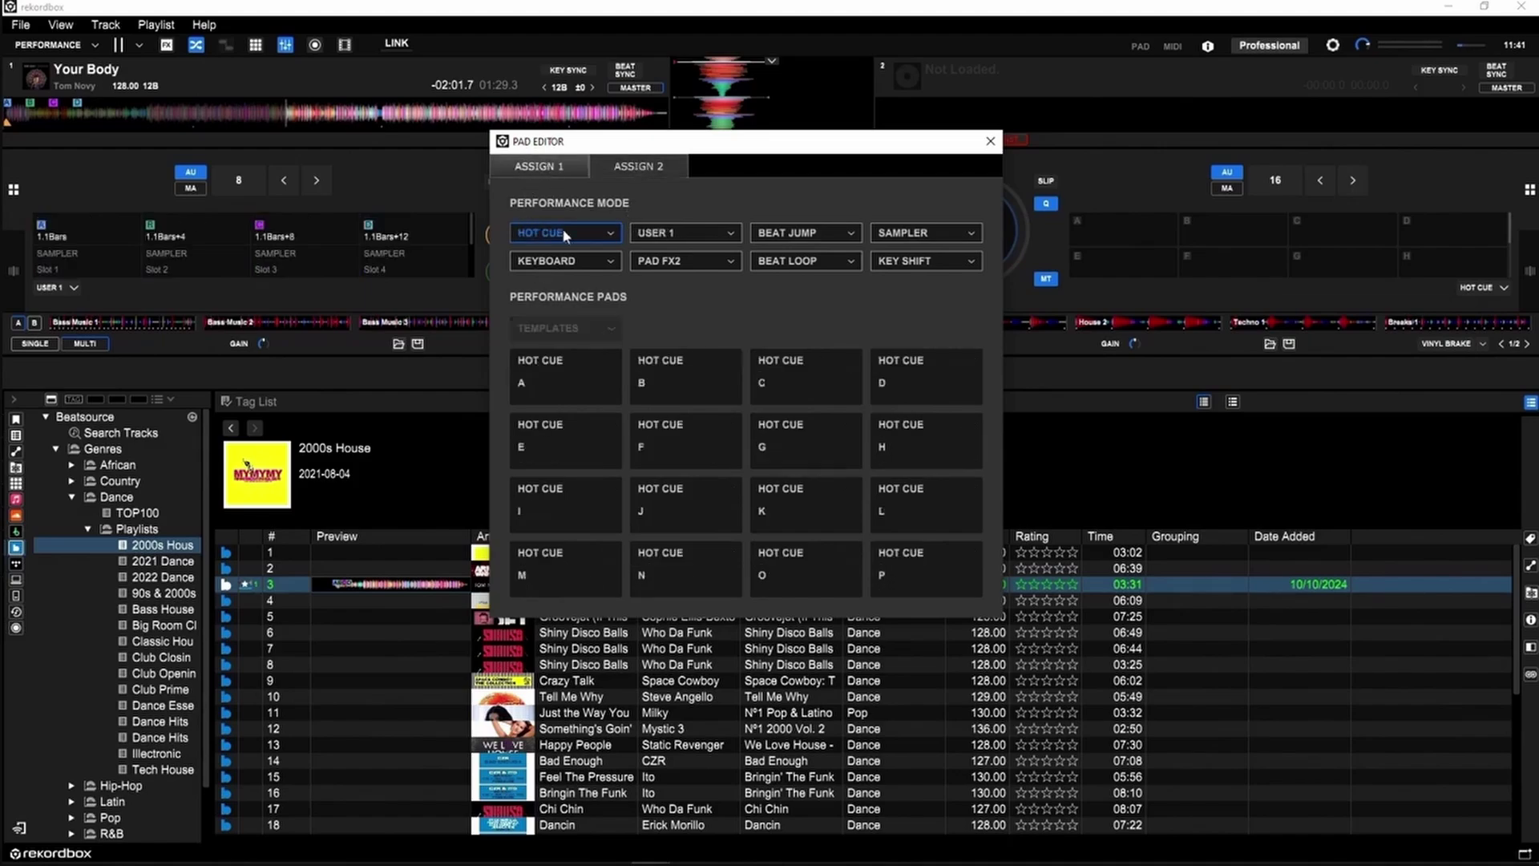
click(539, 166)
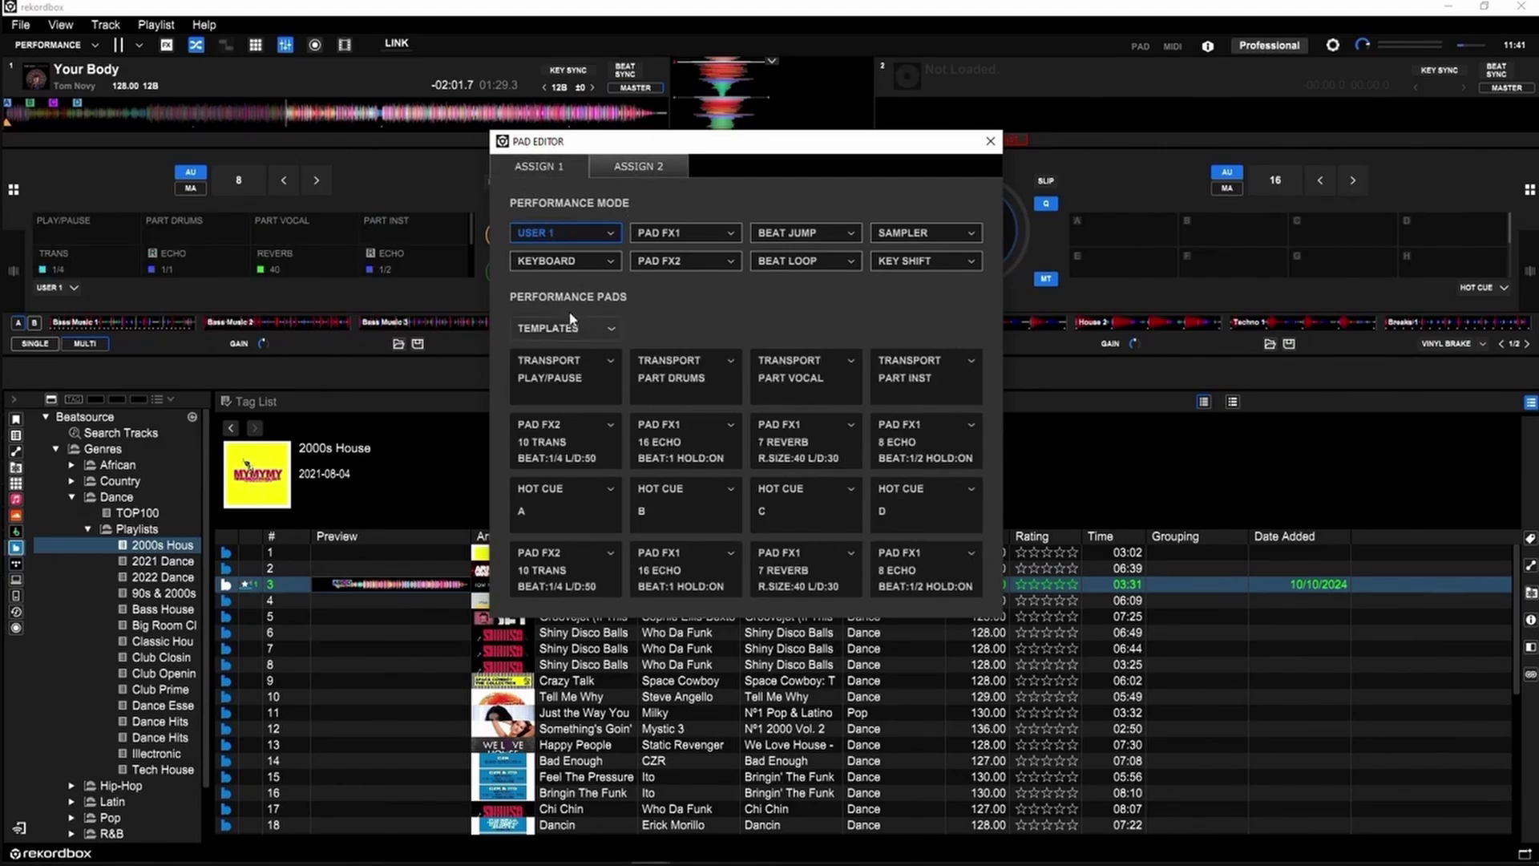
click(612, 360)
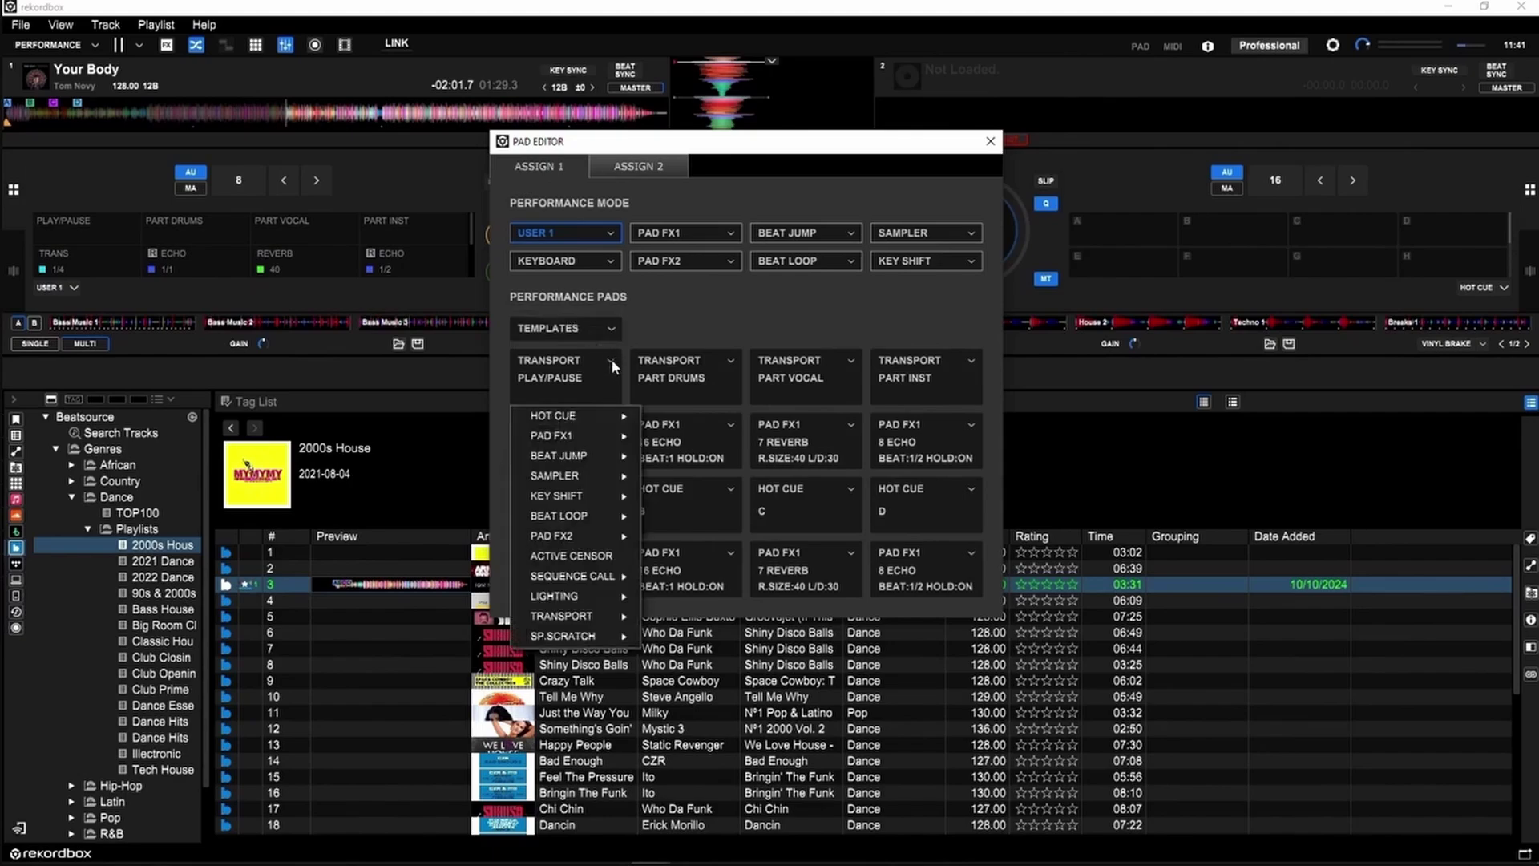
mouse_move(561, 615)
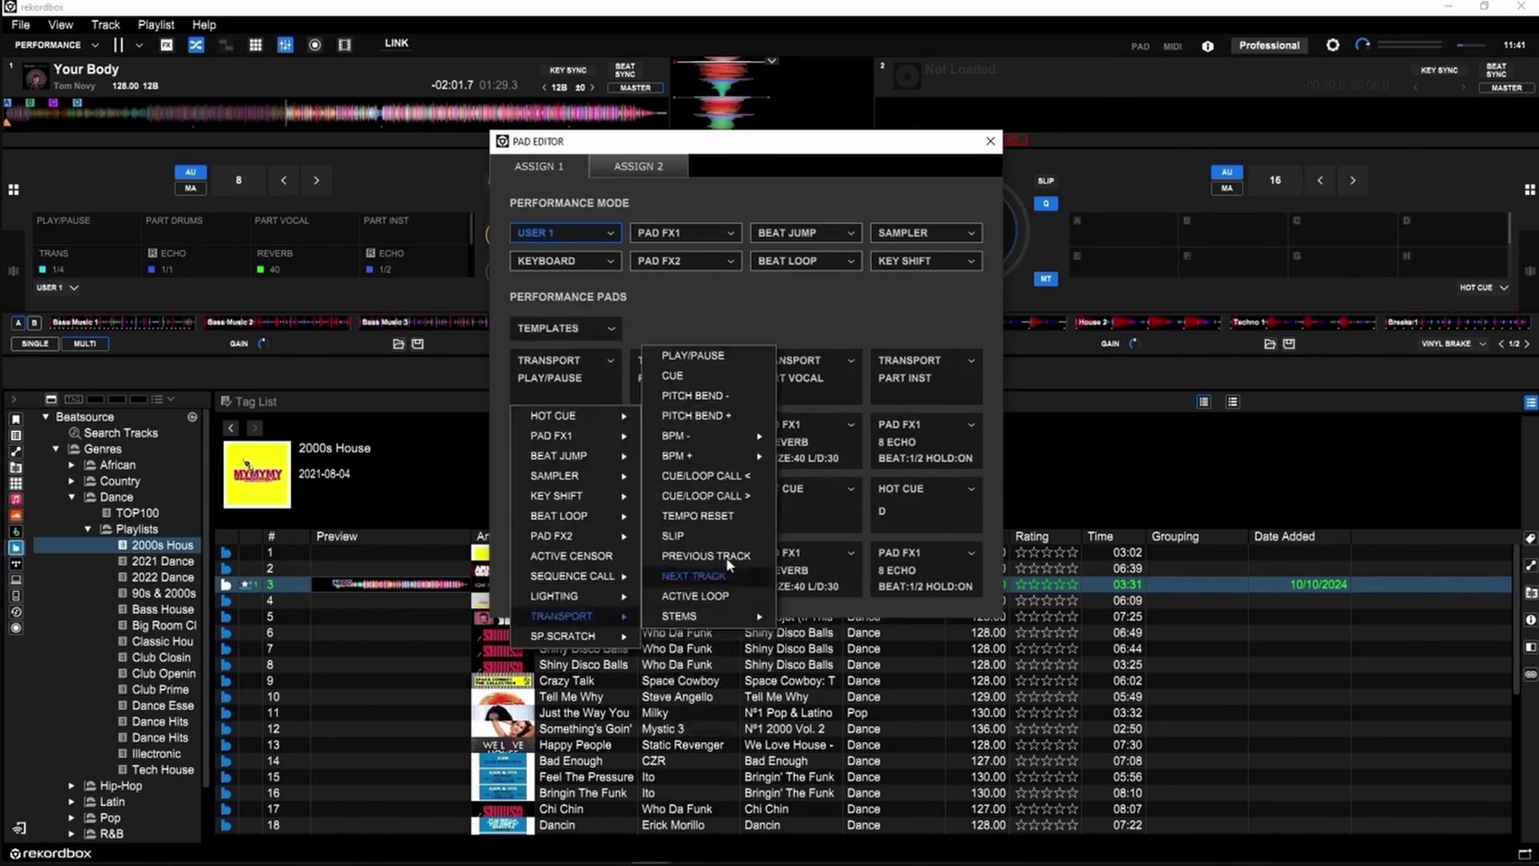
mouse_move(704, 616)
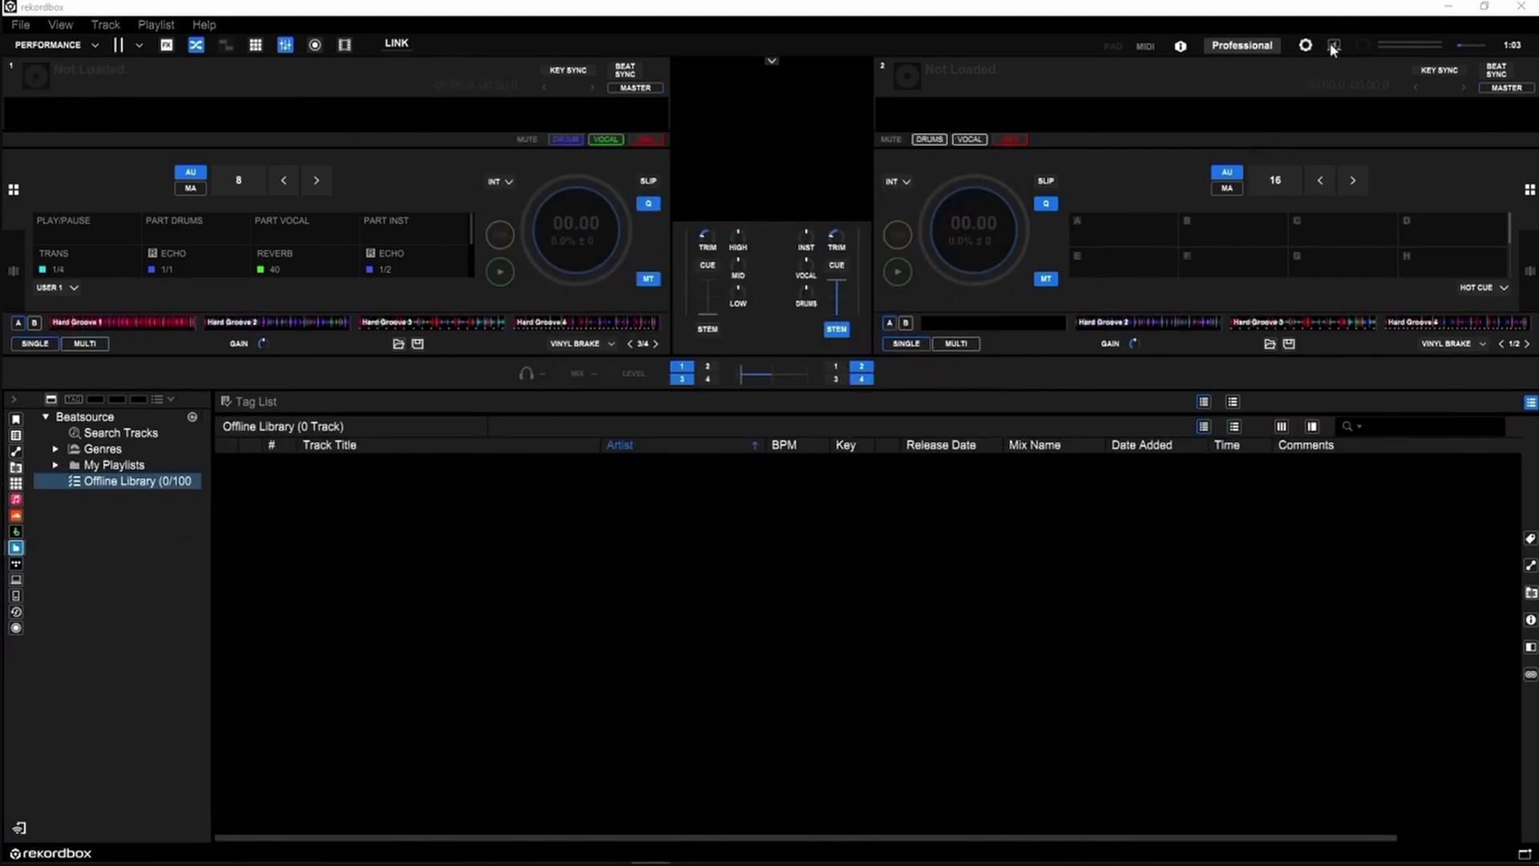
- In Preferences > Keyboard, expand Deck 1 and scroll to the DRUM SWAP Slot Play/Stop shortcuts
click(1305, 46)
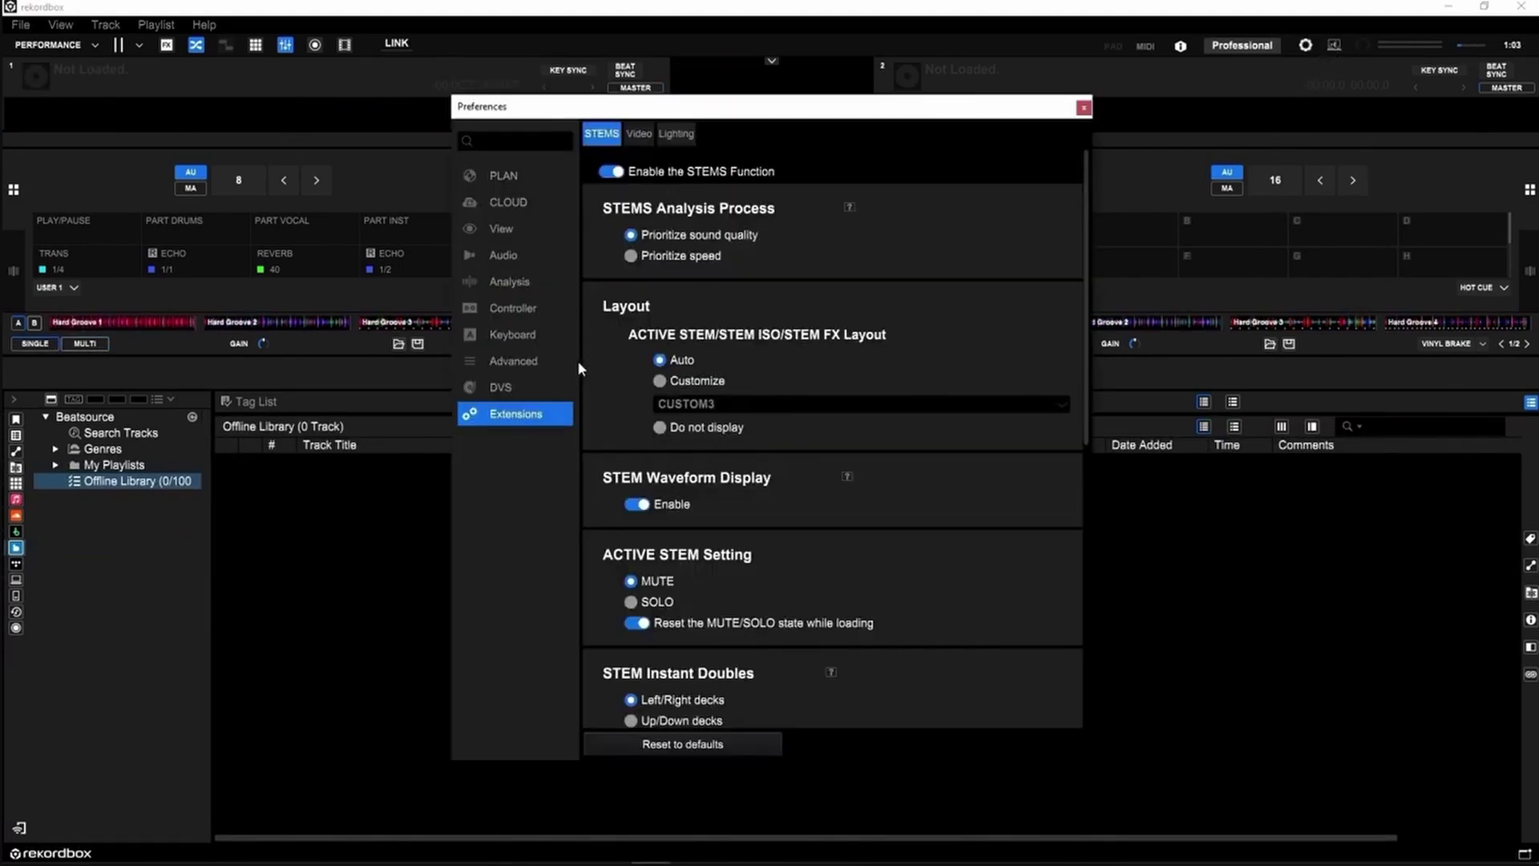
click(517, 340)
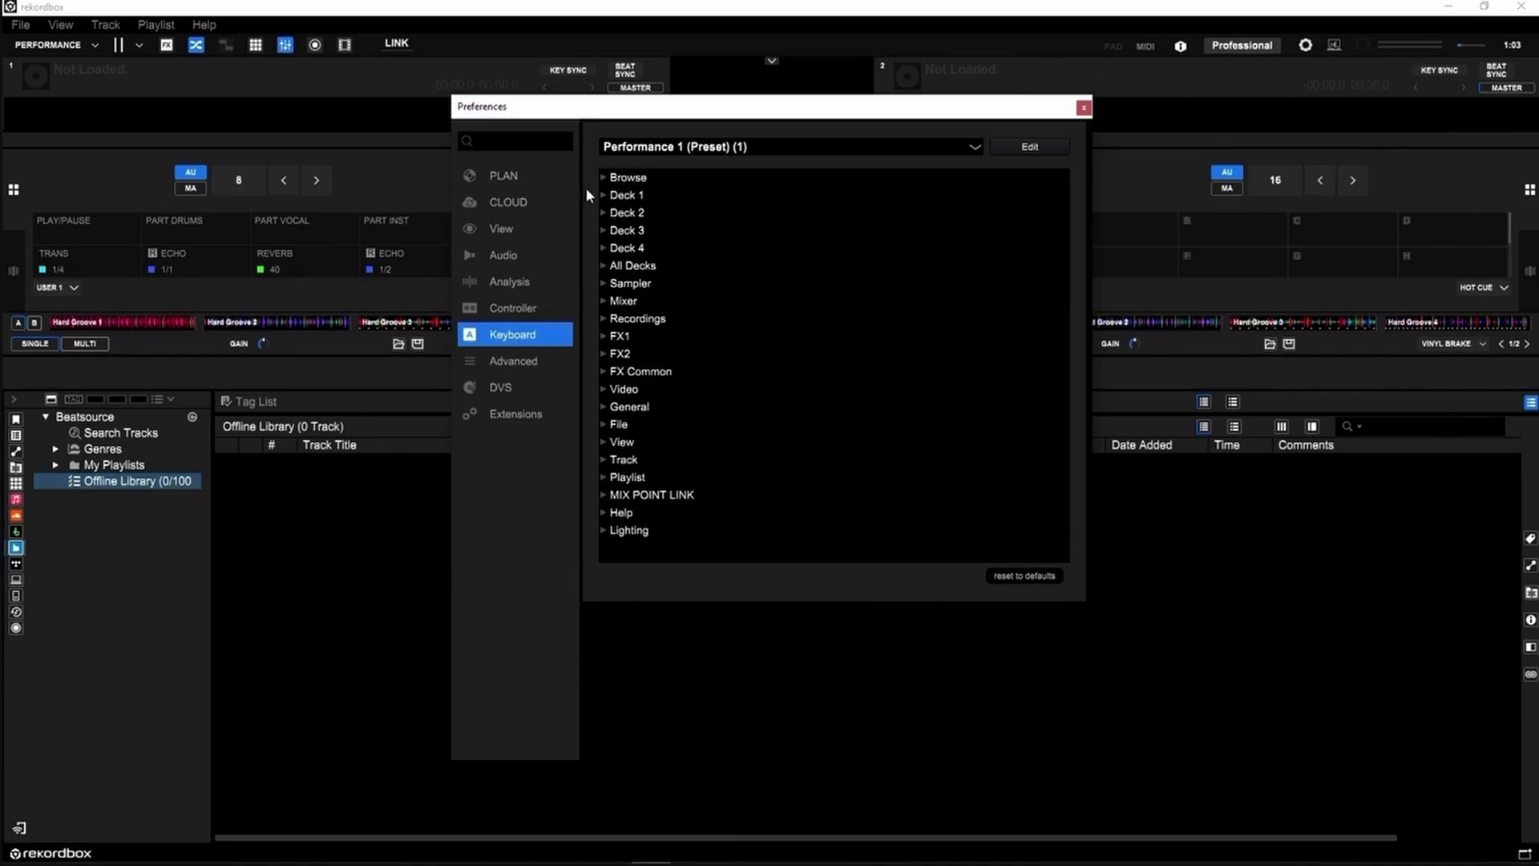
click(604, 196)
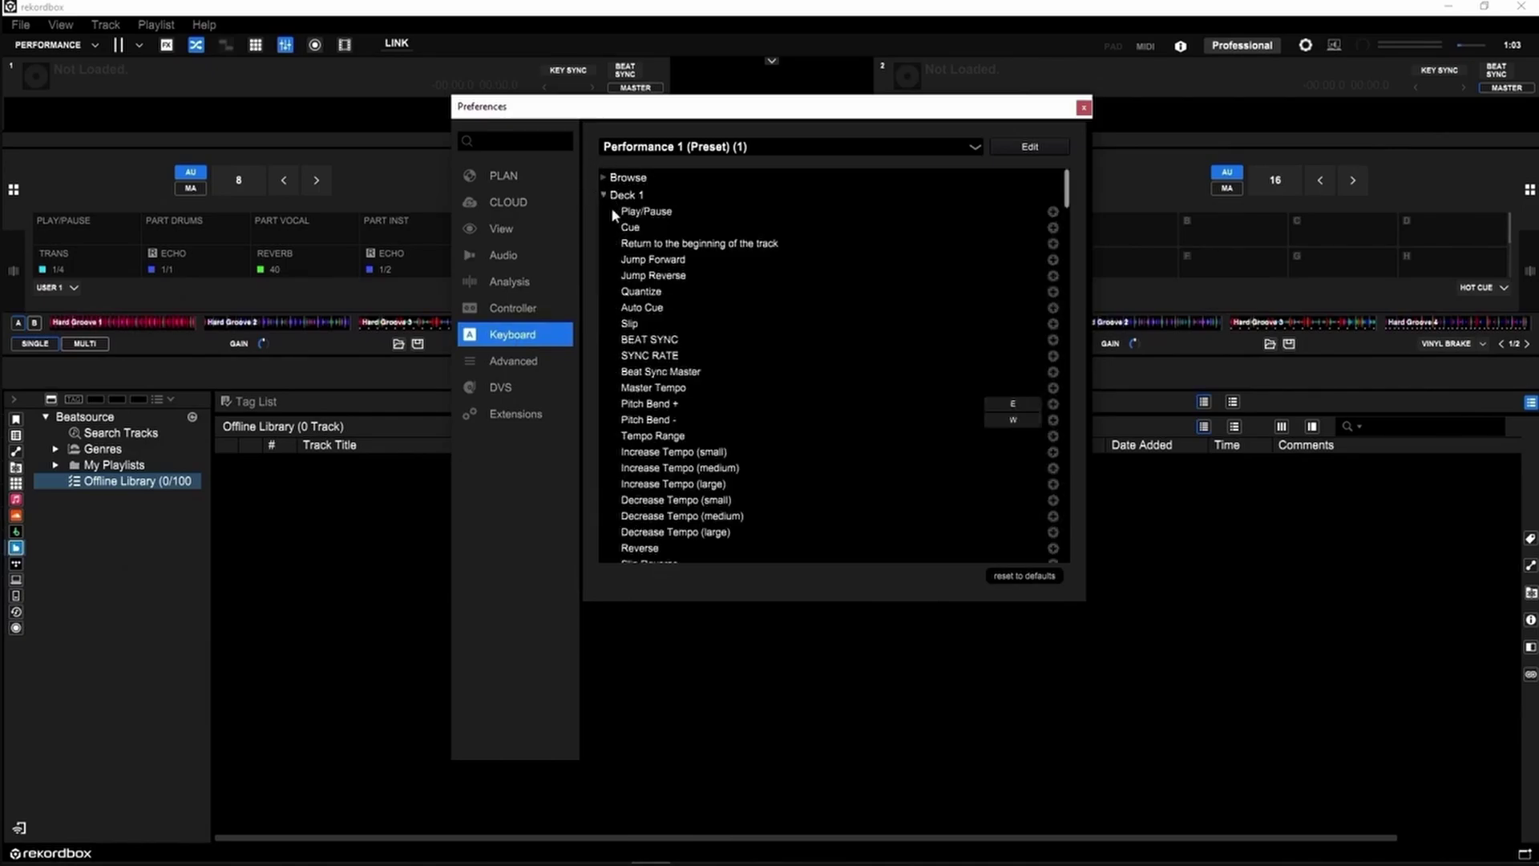
scroll(680, 347, down, 4)
scroll(724, 360, down, 3)
scroll(723, 358, down, 20)
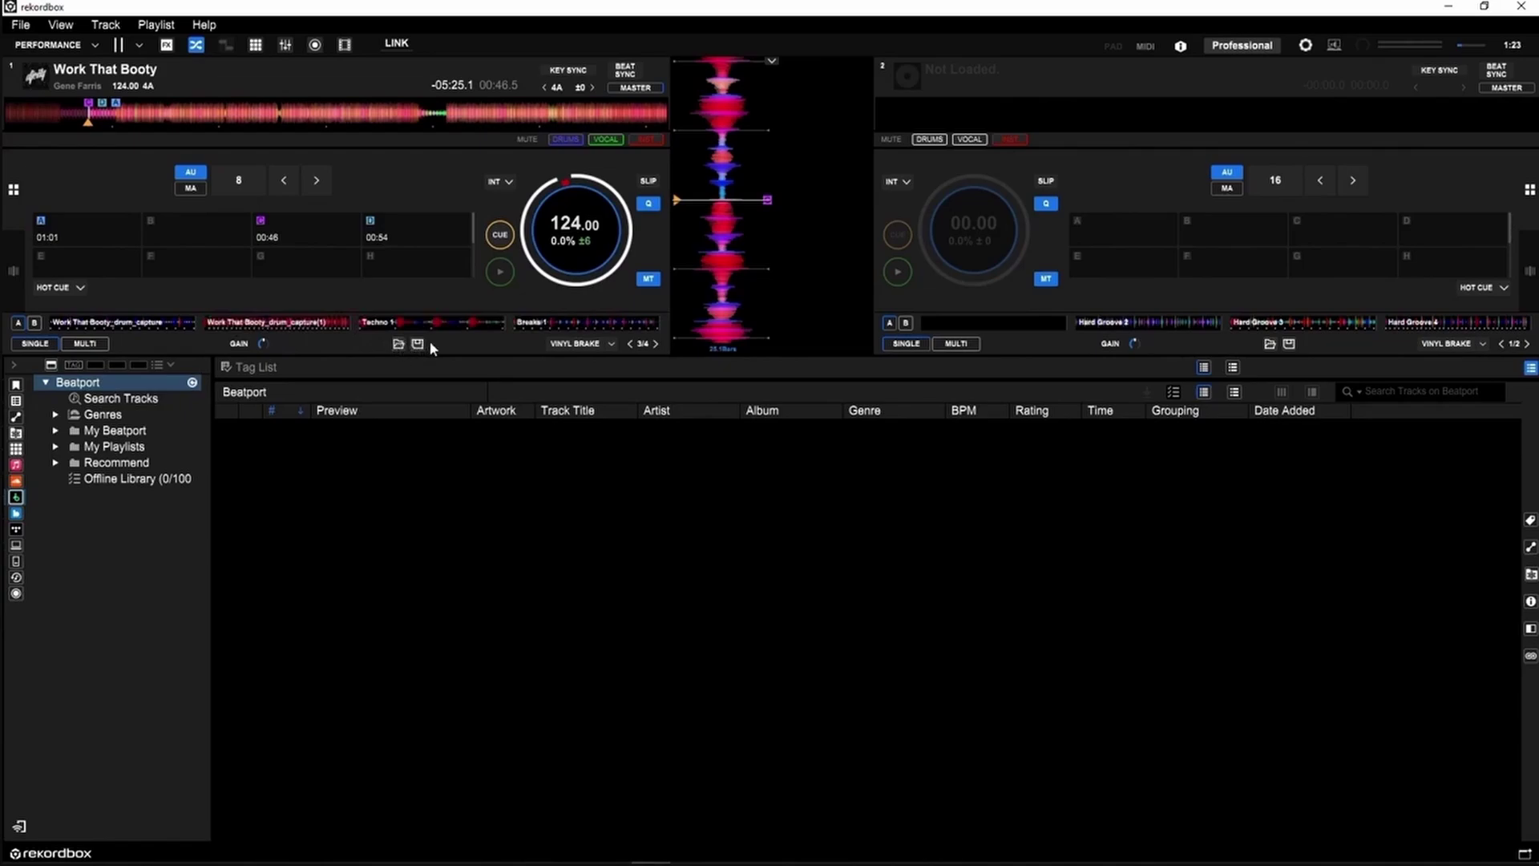
- Save deck 1's drum captures as a new preset named 'My First Preset'
click(418, 344)
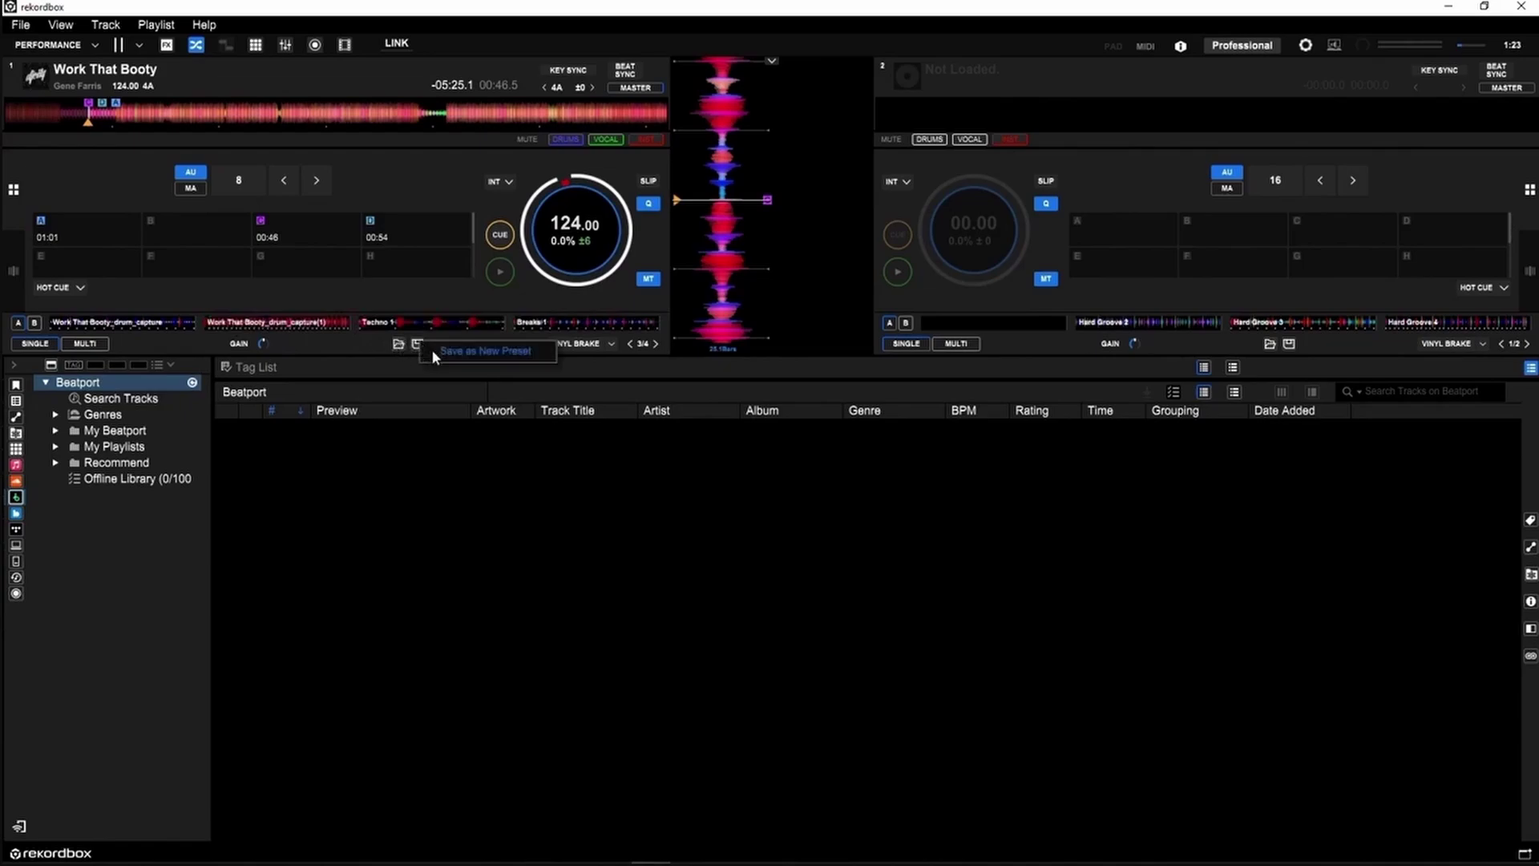
click(474, 351)
triple_click(694, 441)
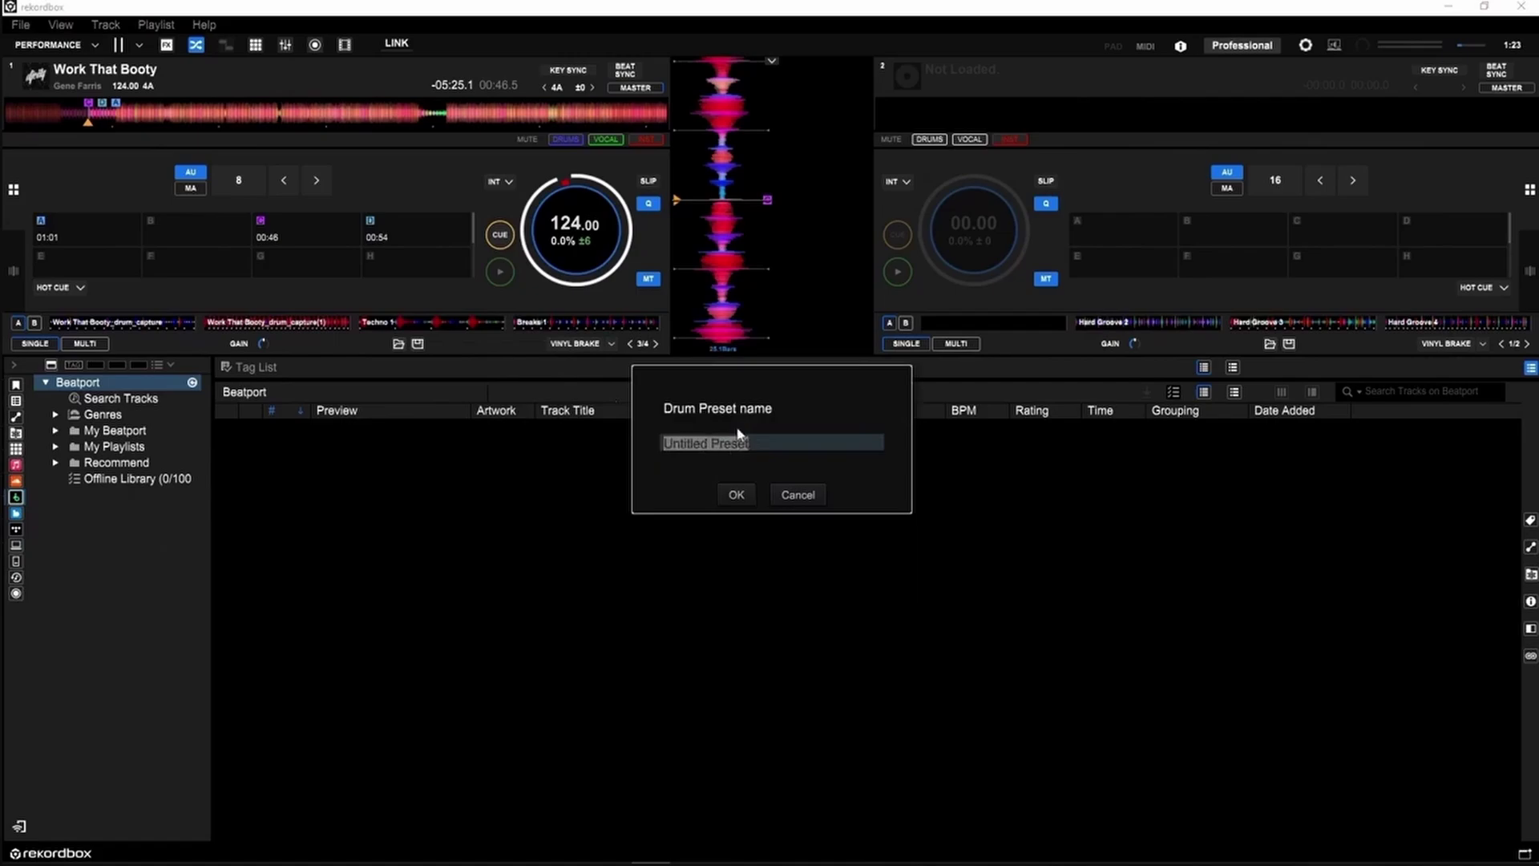
text(My First Preset)
click(735, 495)
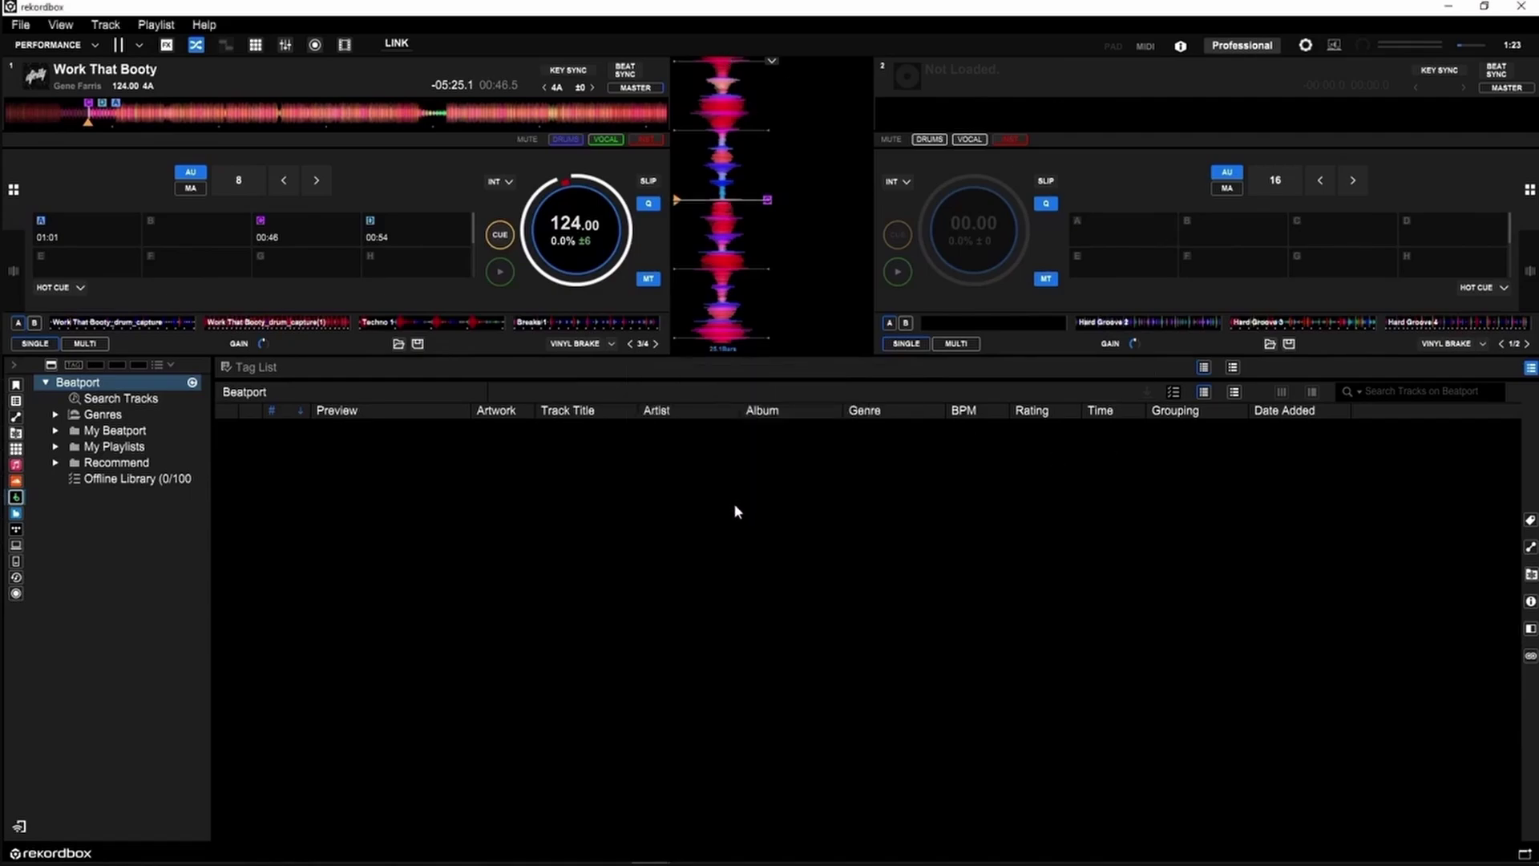
- Load My First Preset back onto deck 1 from the User presets
click(398, 343)
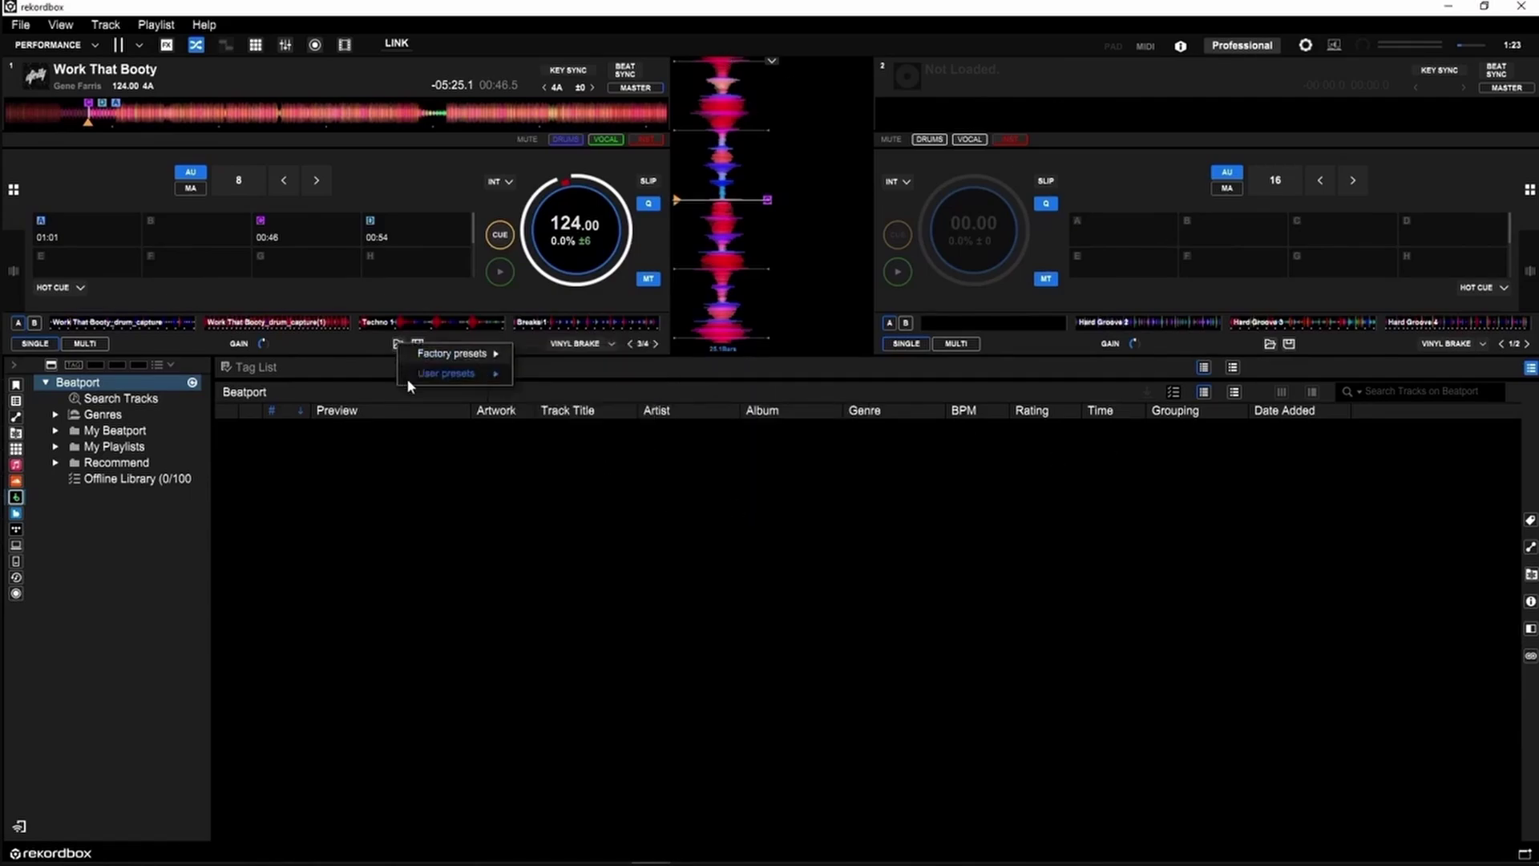
mouse_move(412, 380)
click(556, 377)
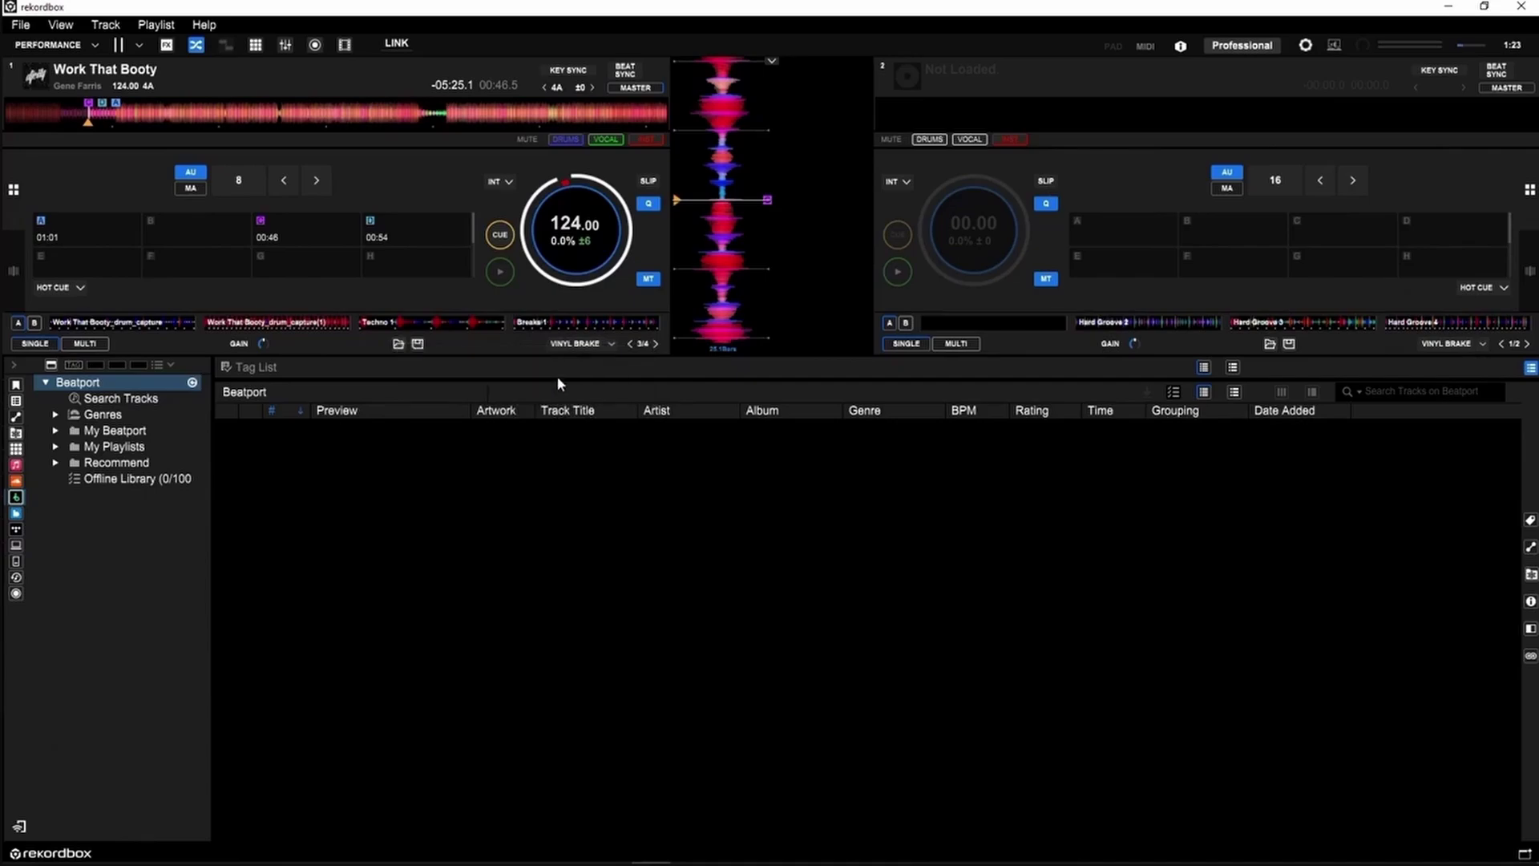
click(397, 344)
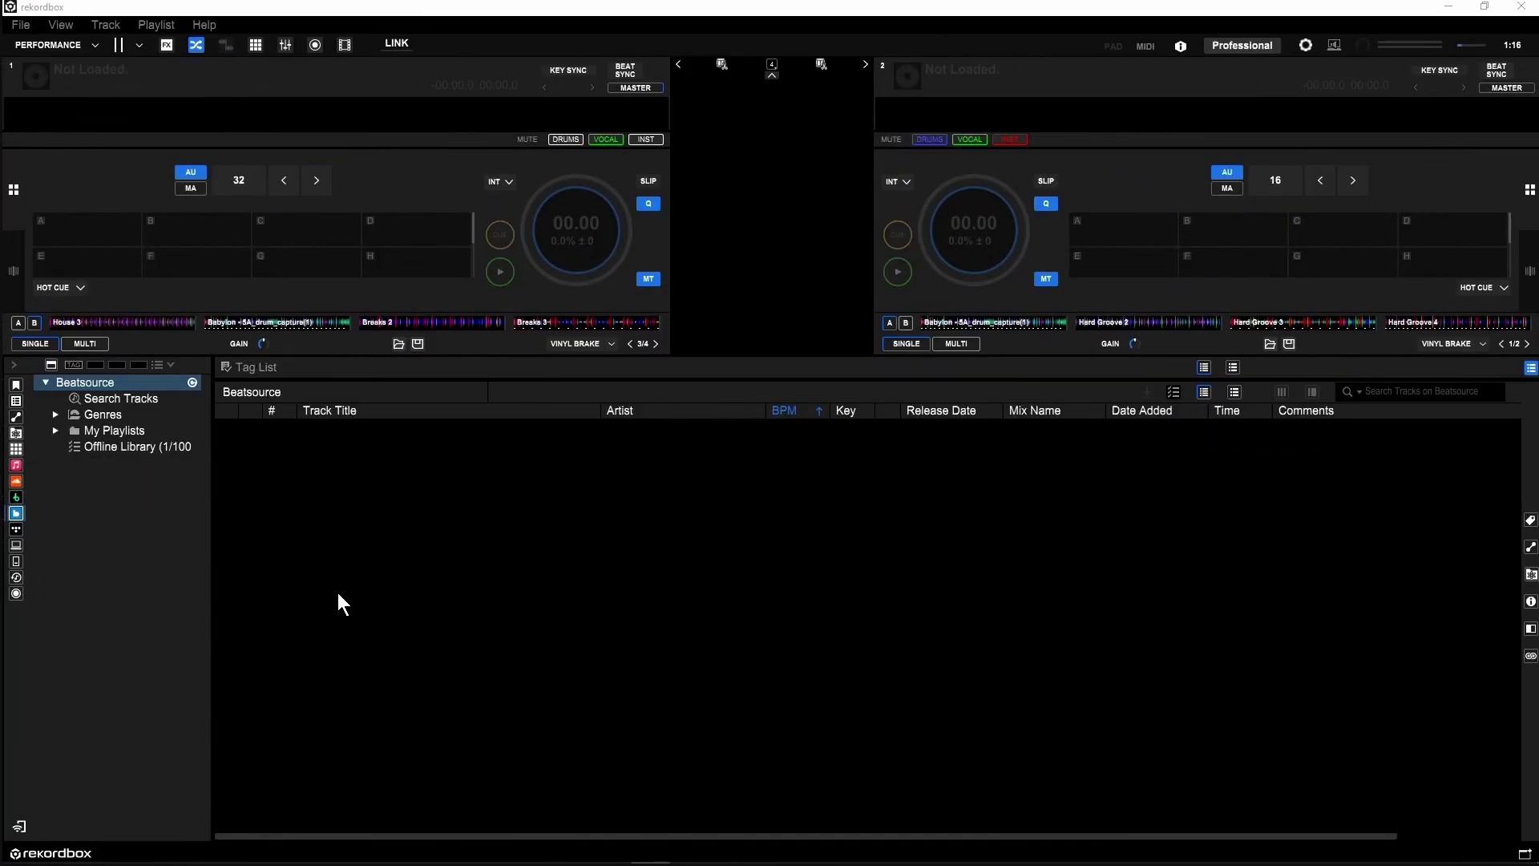
- Reveal the Overwrite, Rename and Delete options for My First Preset in deck 1's save menu
click(419, 344)
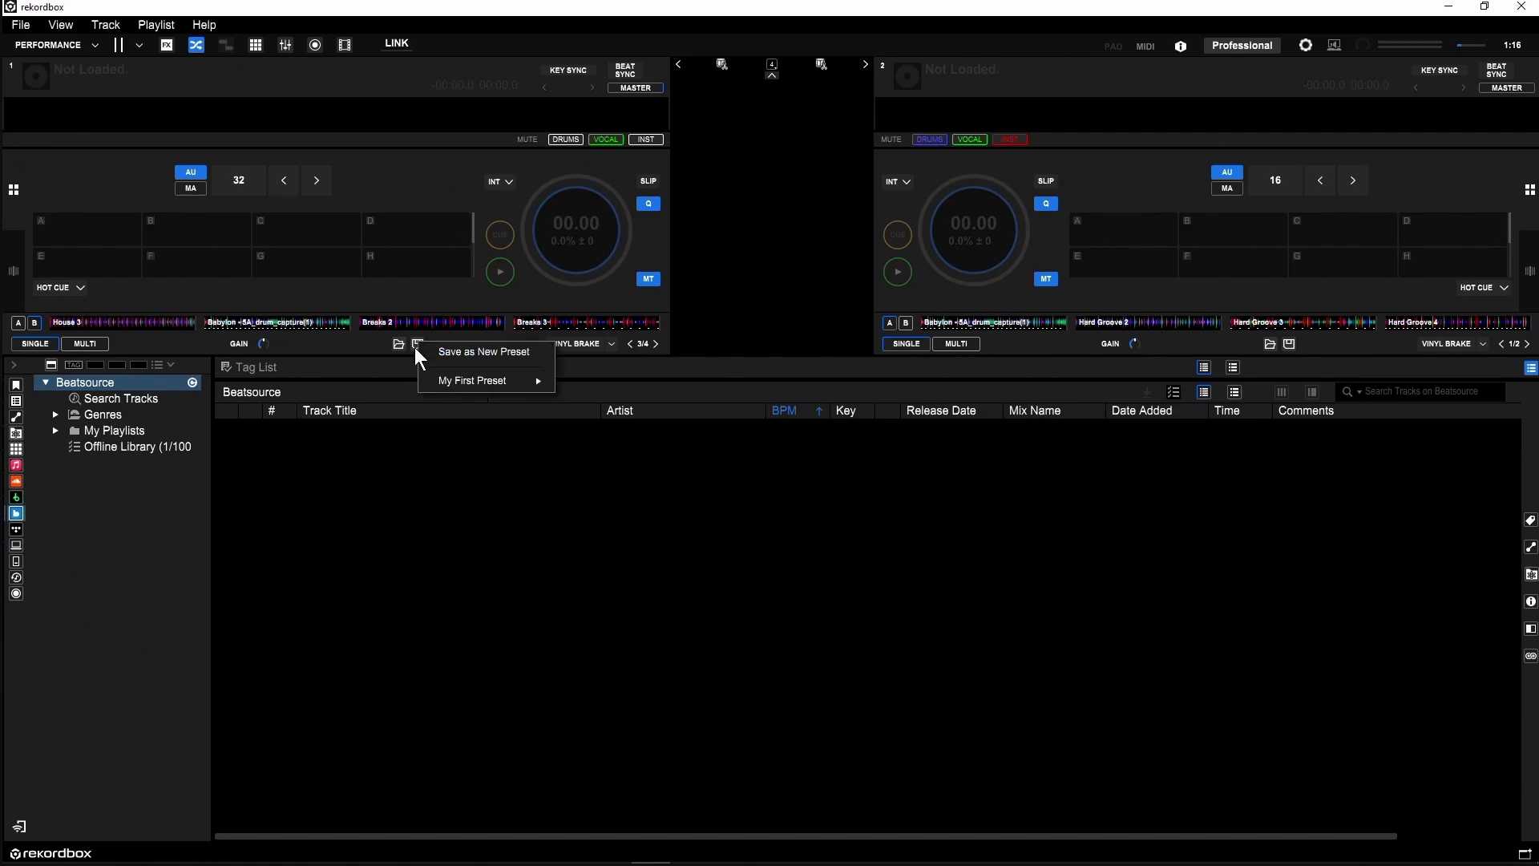
mouse_move(439, 382)
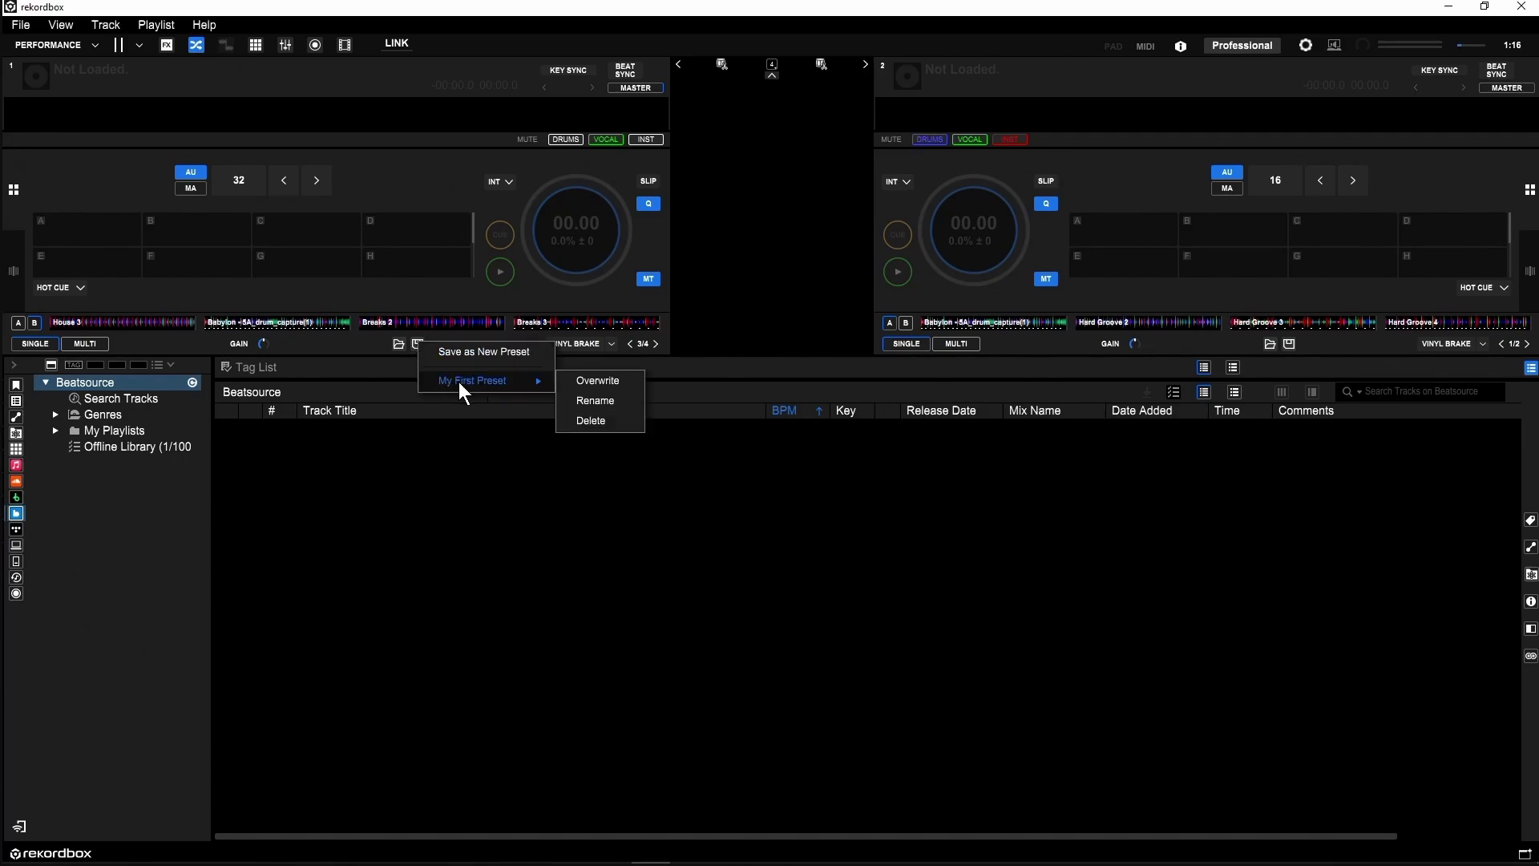